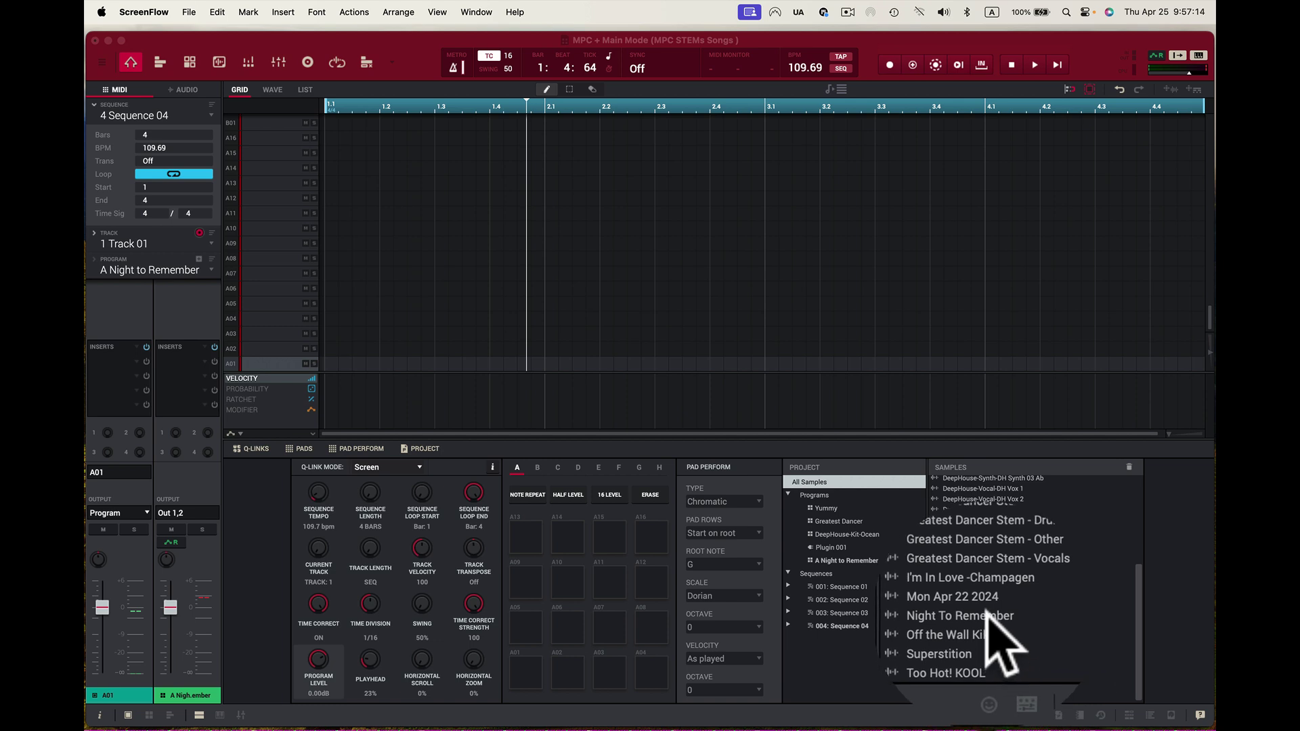
- Drag the Night To Remember sample from the Samples list onto pad A01
left_click_drag(987, 666, 575, 675)
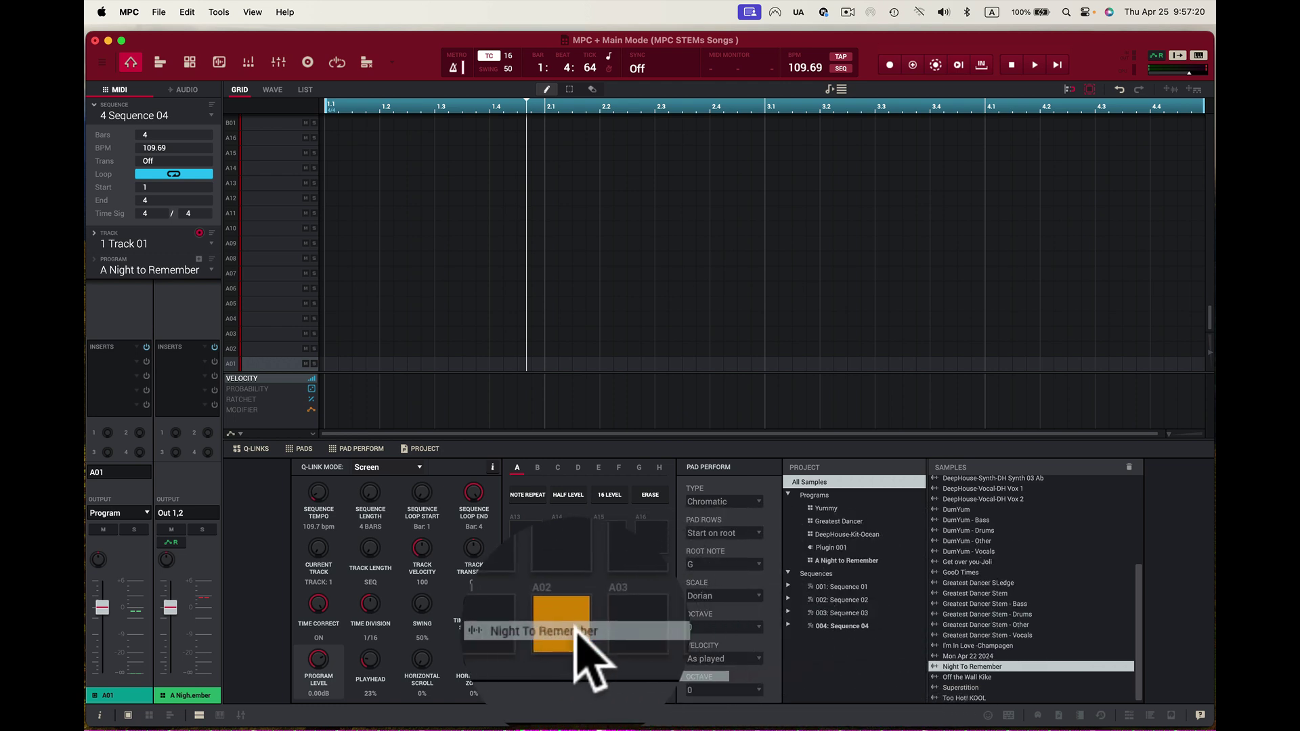
left_click_drag(577, 626, 544, 624)
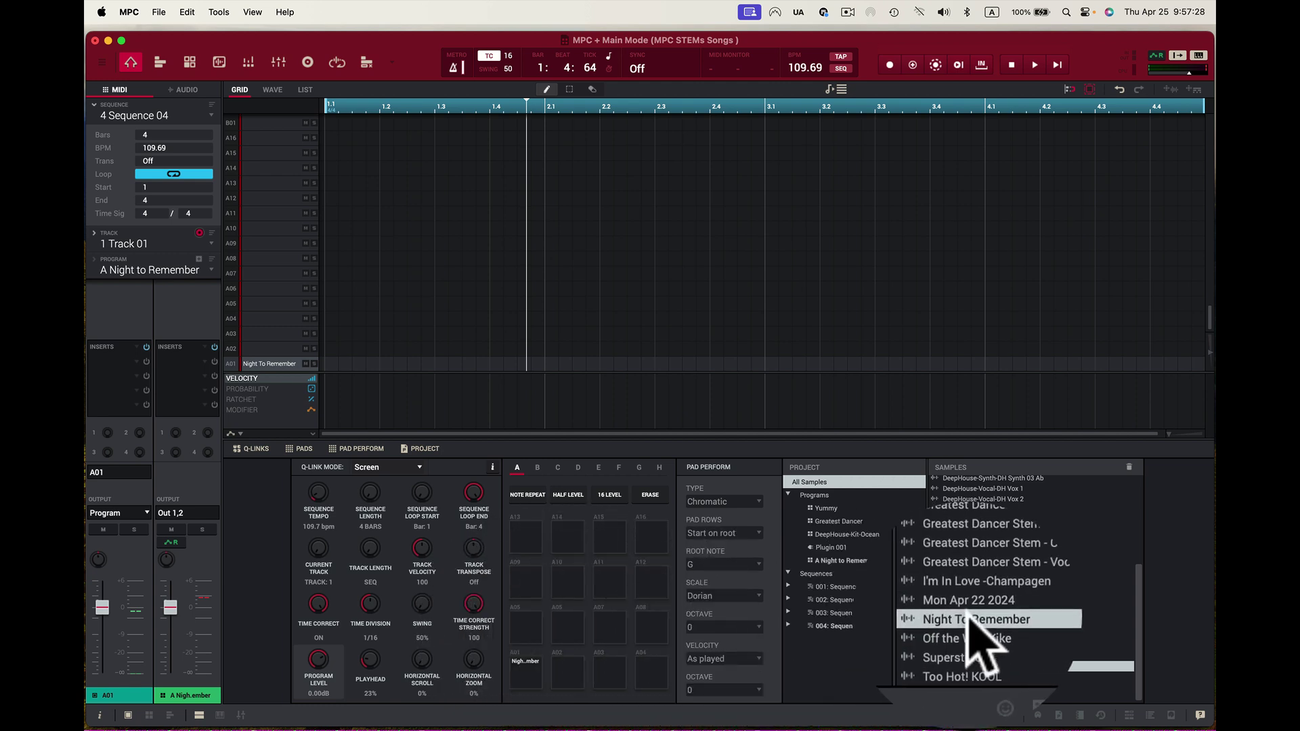
- Open Night To Remember in Sample Edit, zoom around the 1598574–1984386 loop markers, and play it
right_click(970, 614)
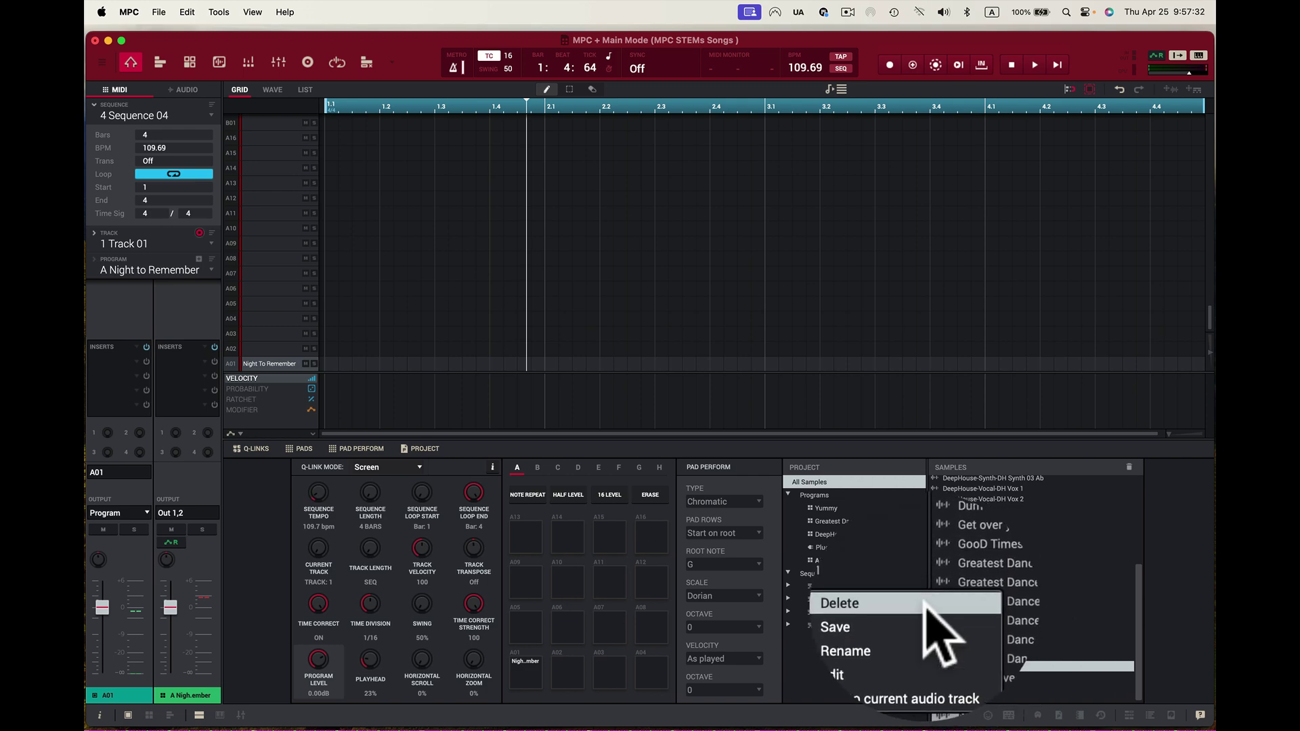
left_click(924, 622)
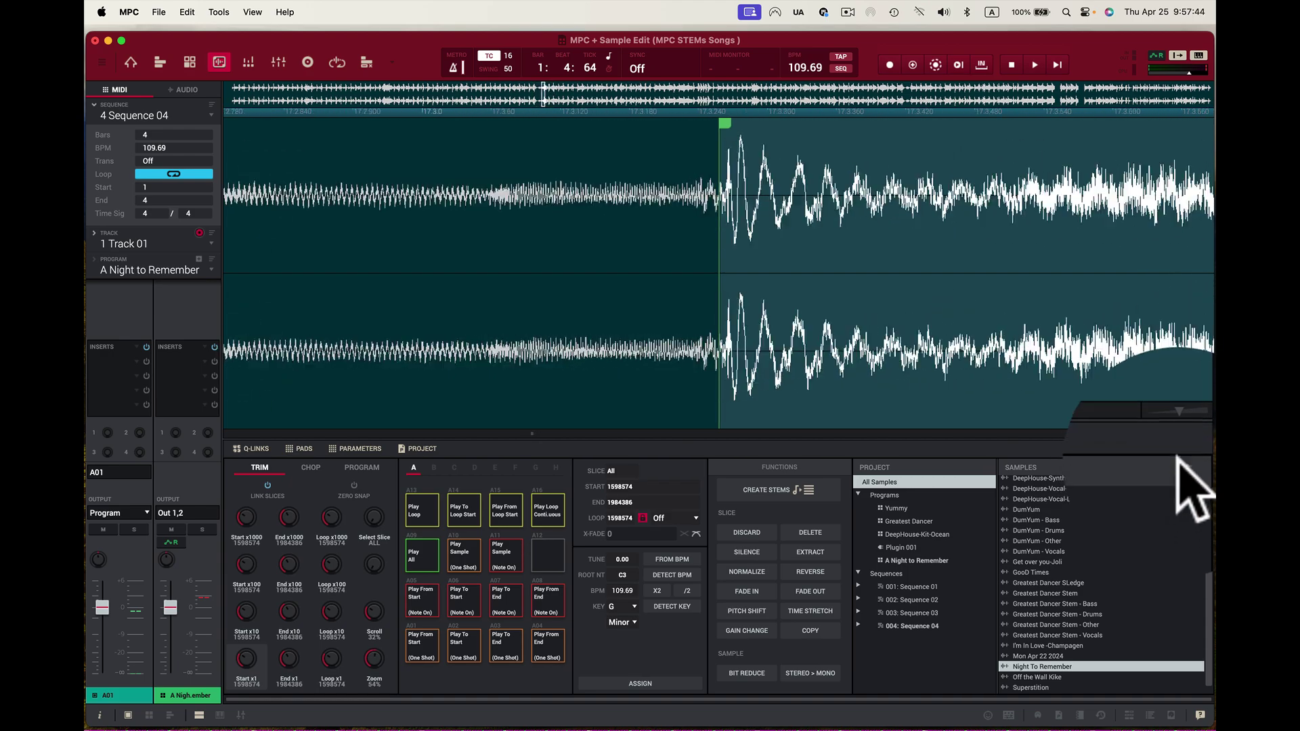
scroll(1151, 407, "down", 5)
scroll(1137, 372, "down", 3)
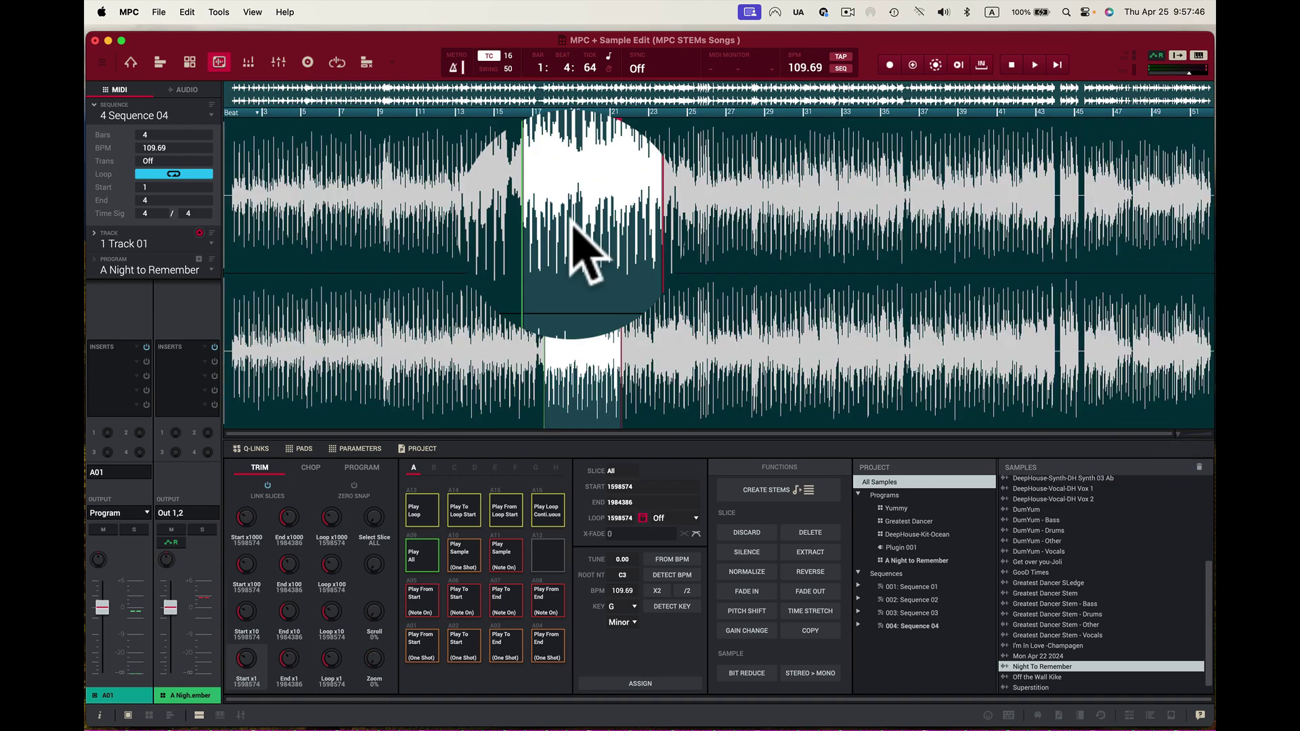
left_click_drag(585, 119, 636, 263)
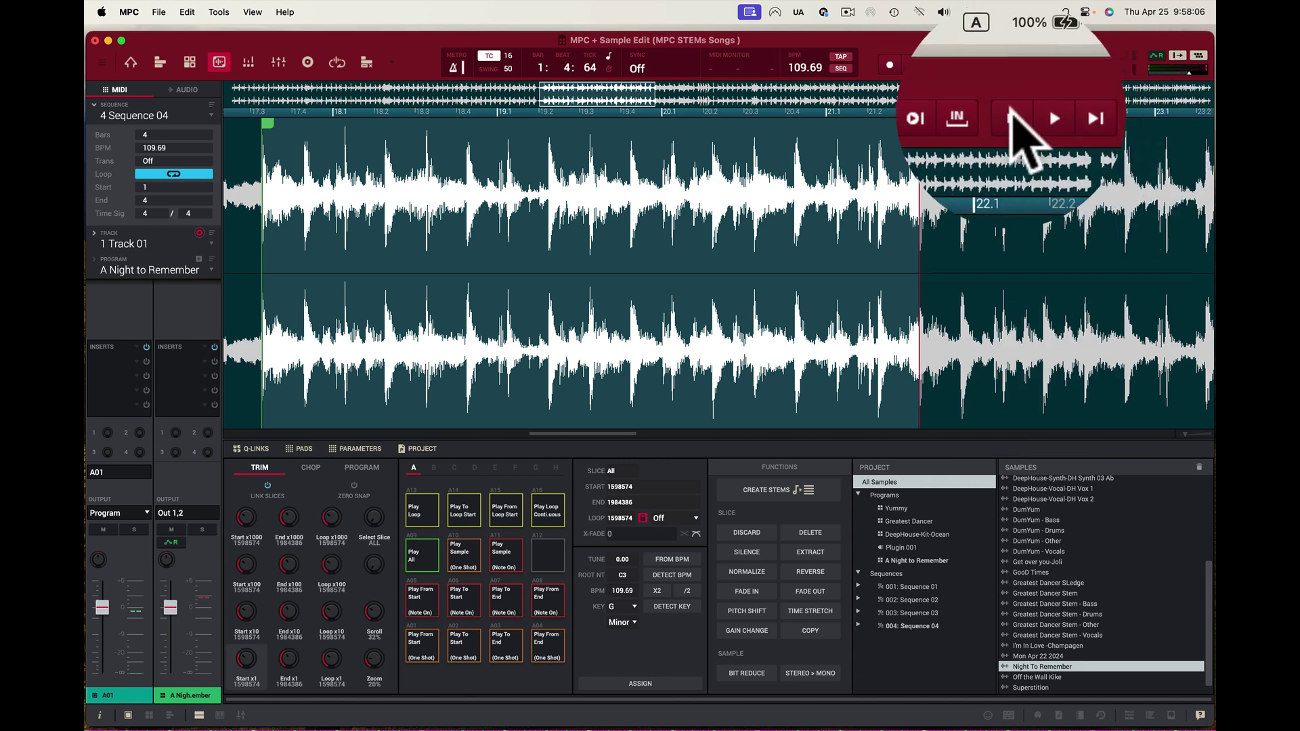
key("z")
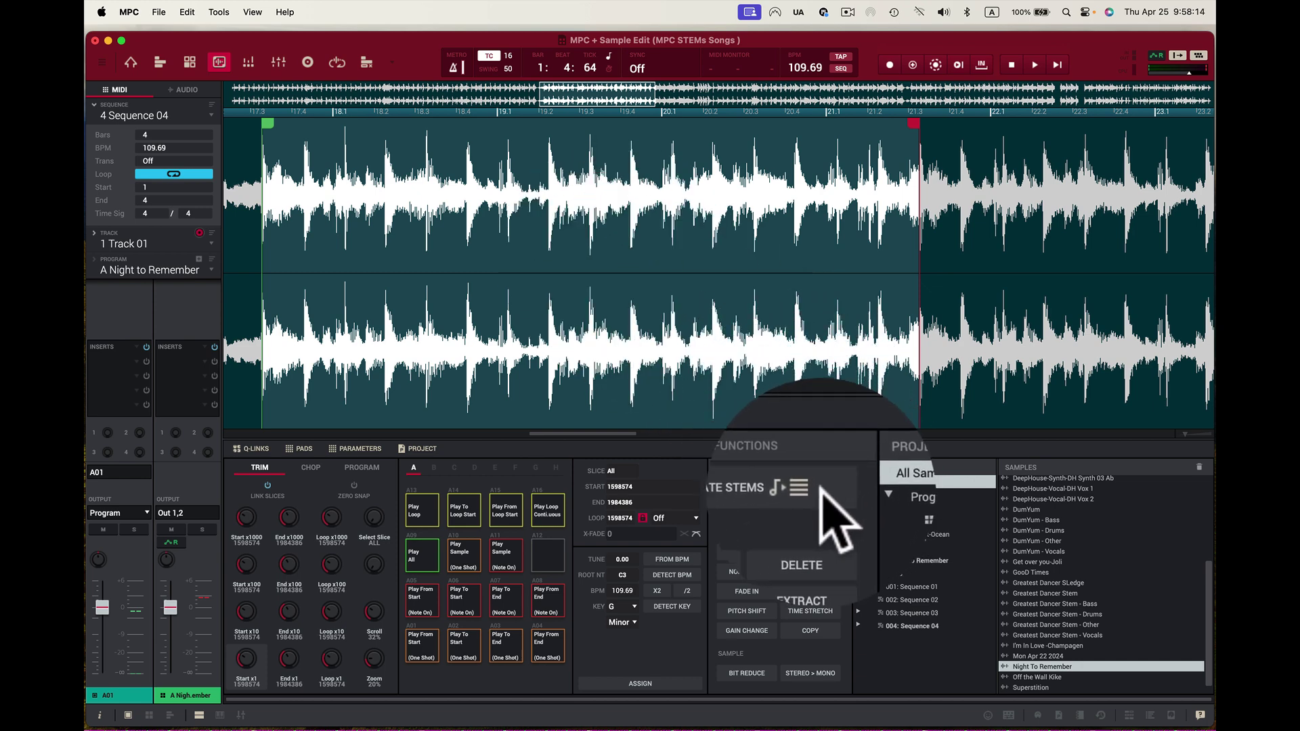
- Create Vocals, Bass, Drums and Other stems from Night To Remember, assigned to pad A13
left_click(778, 488)
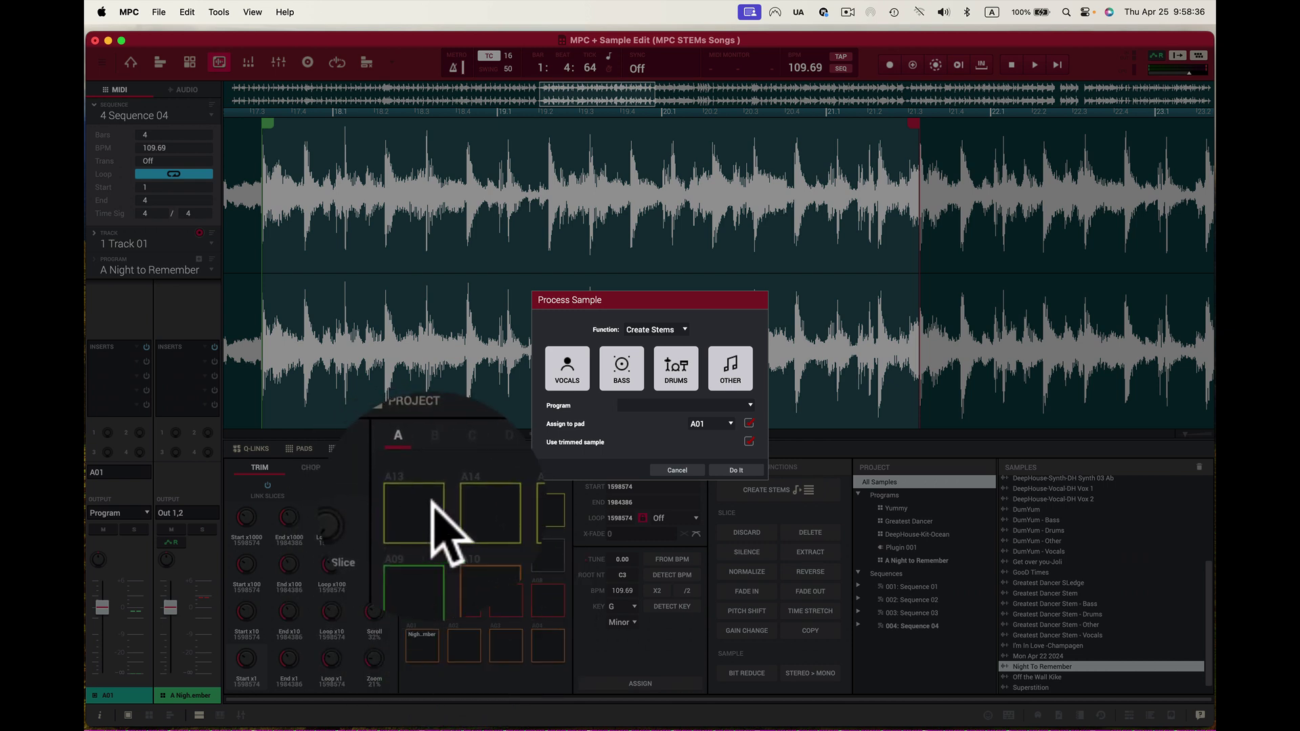
left_click(728, 423)
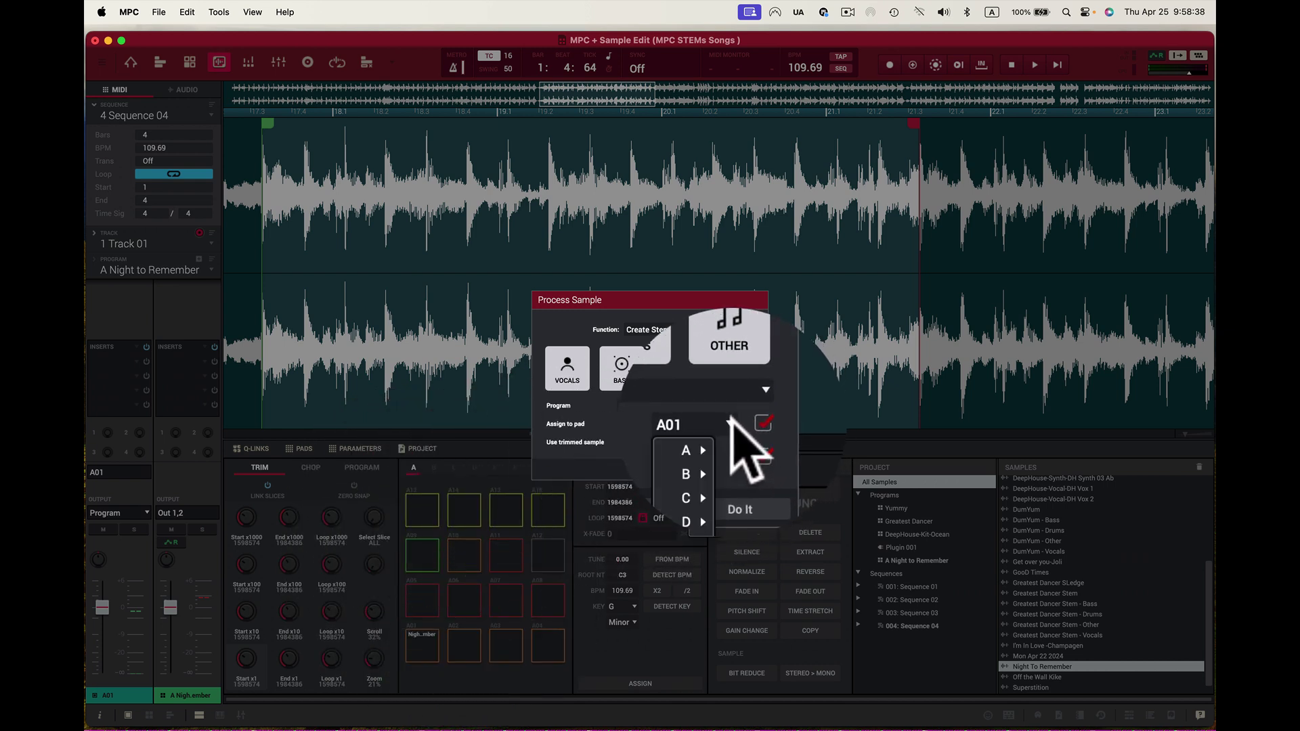
mouse_move(723, 441)
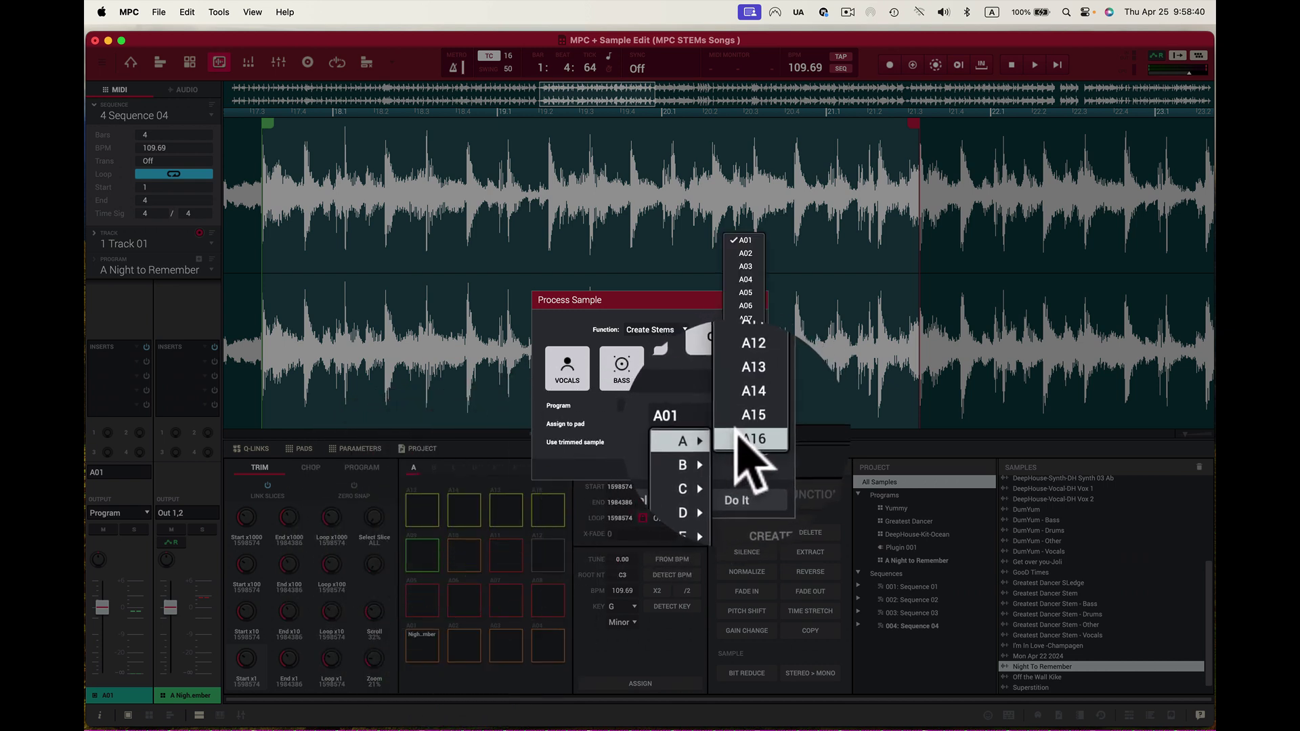
left_click(754, 398)
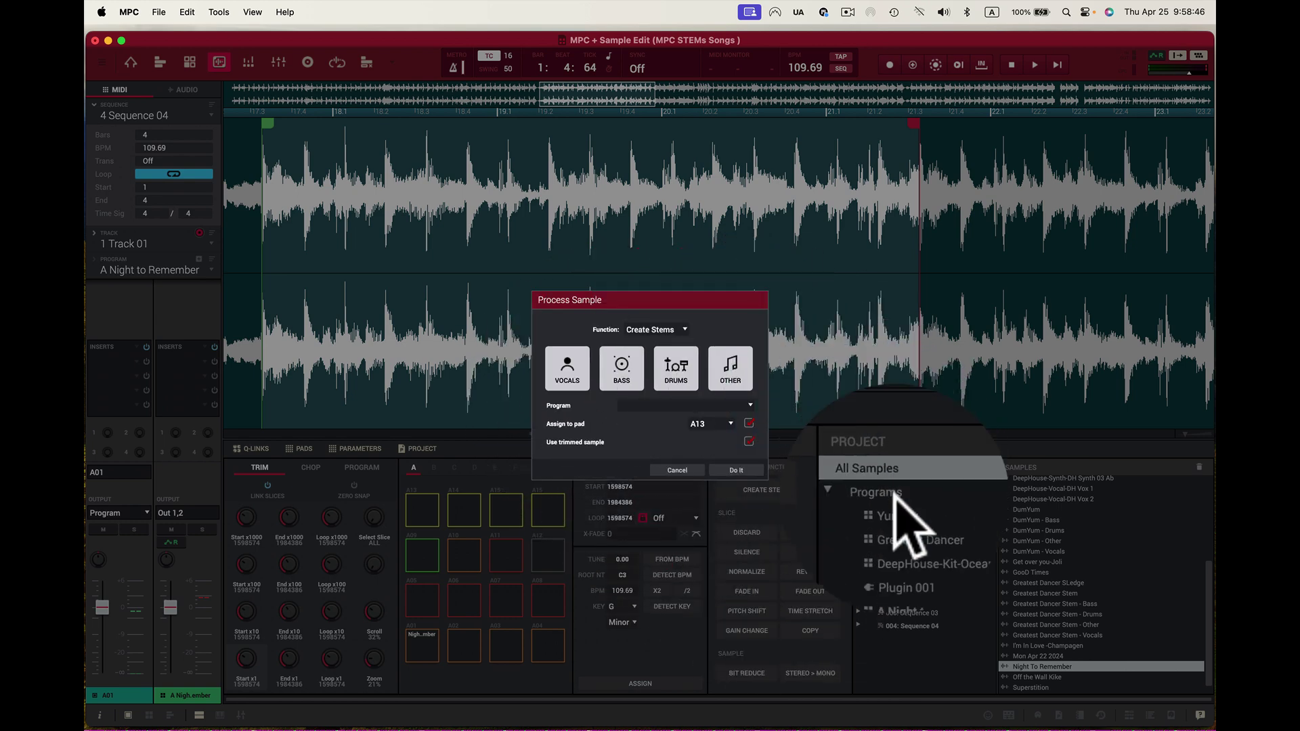
left_click(749, 466)
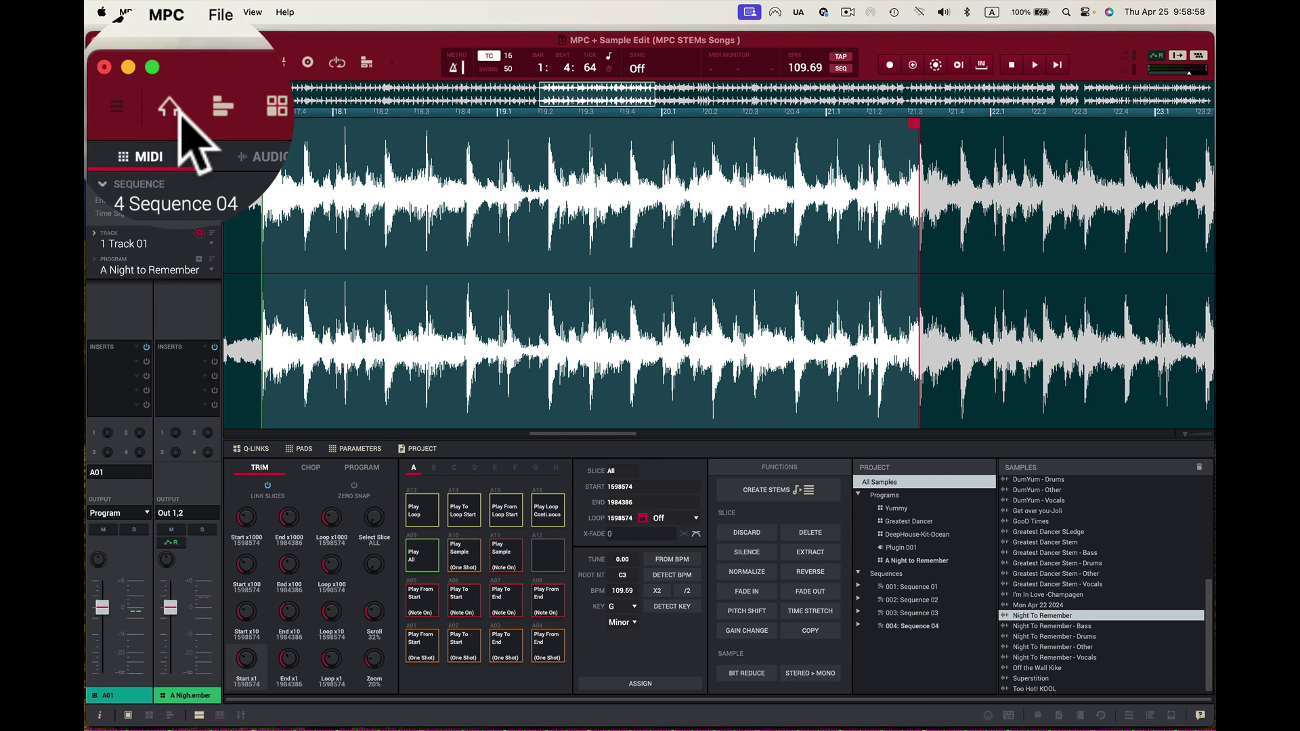
- From Main Mode, open Program Edit and select pad A13 to show its four stem layers
left_click(132, 63)
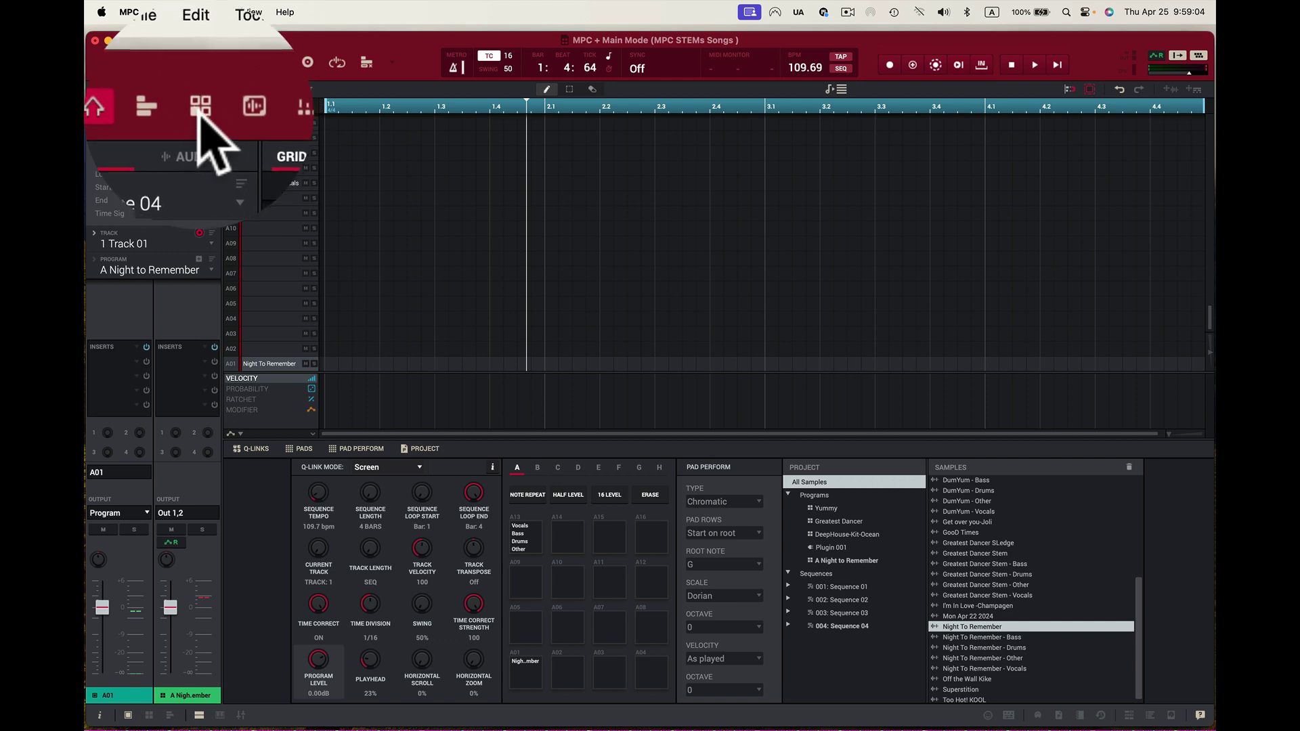
left_click(190, 62)
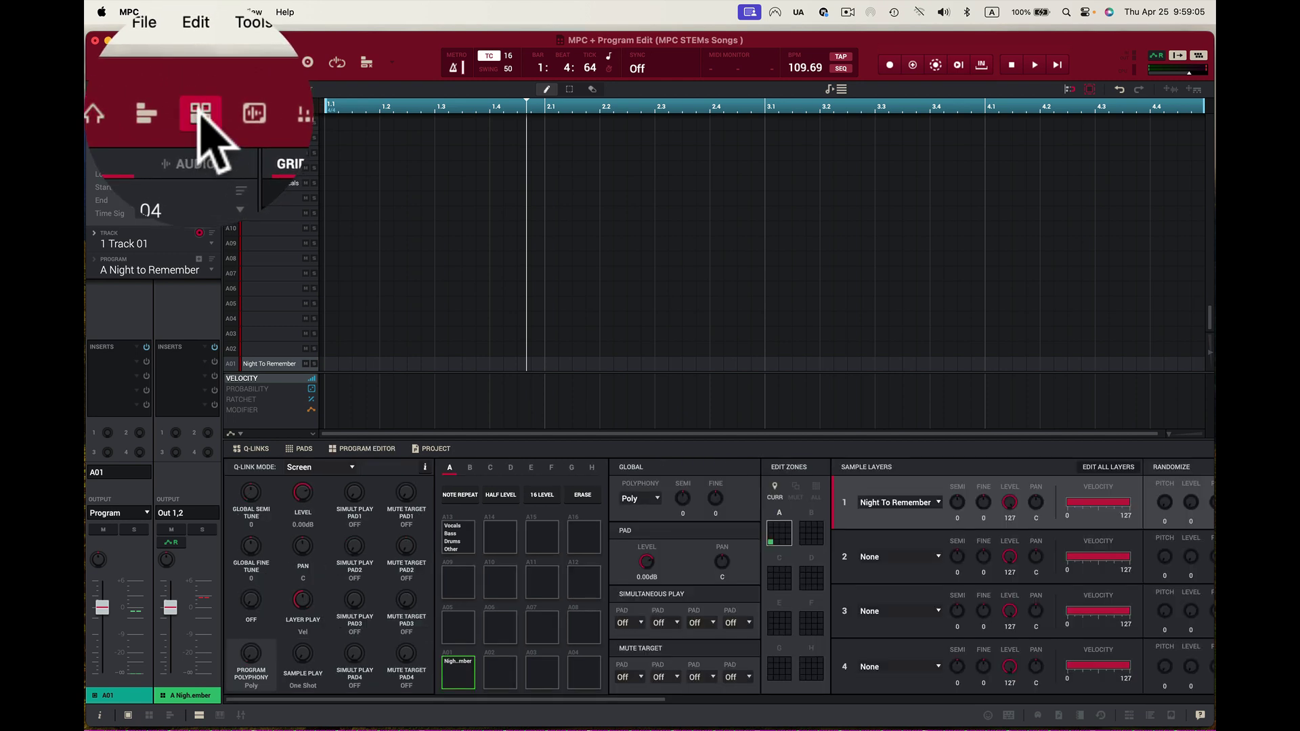
left_click(459, 536)
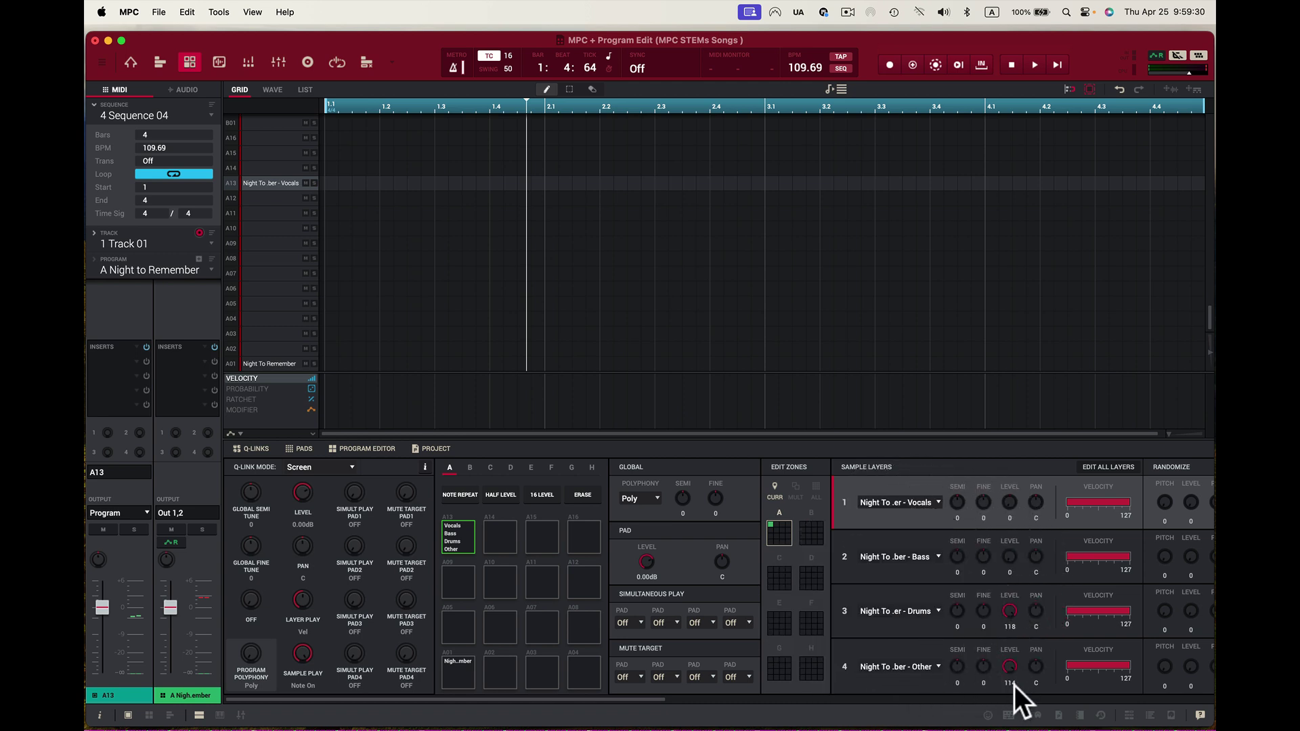
- On the SampleKings page, highlight the Cash App and Venmo pay codes, then scroll to the top
key("shift+super")
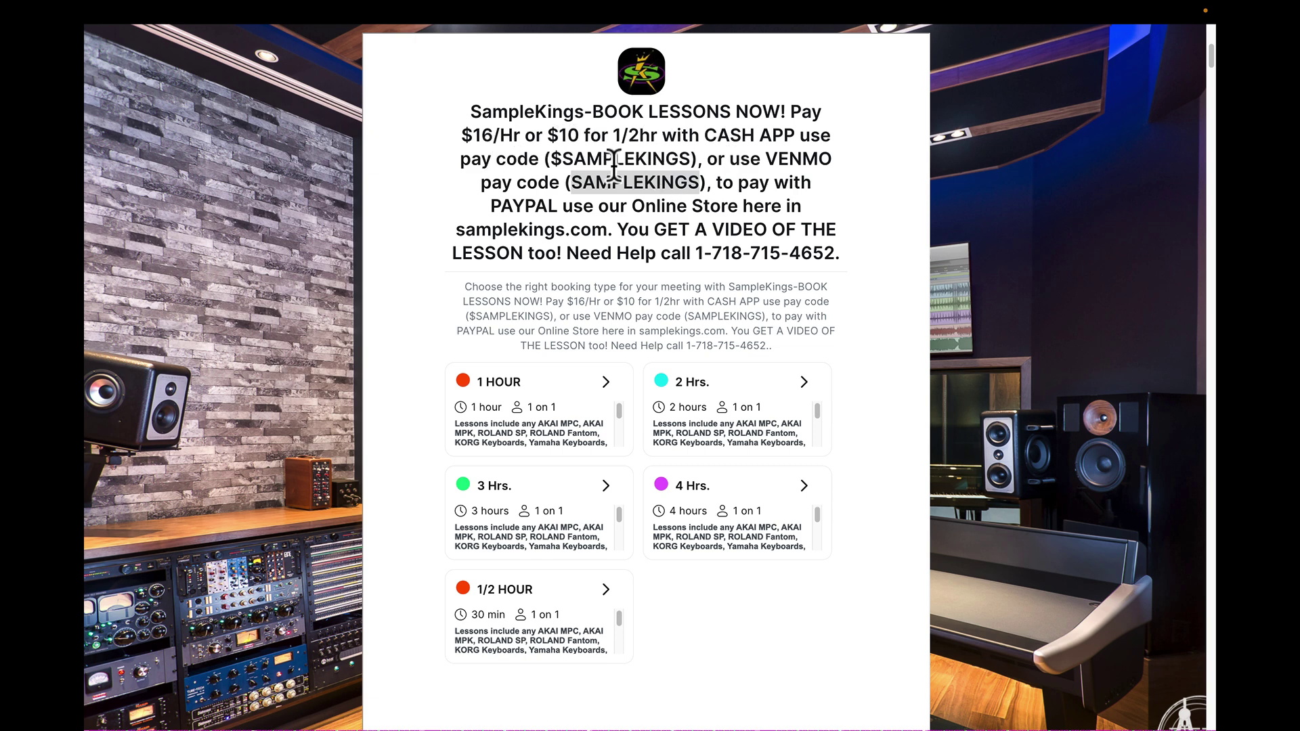
left_click_drag(552, 159, 684, 159)
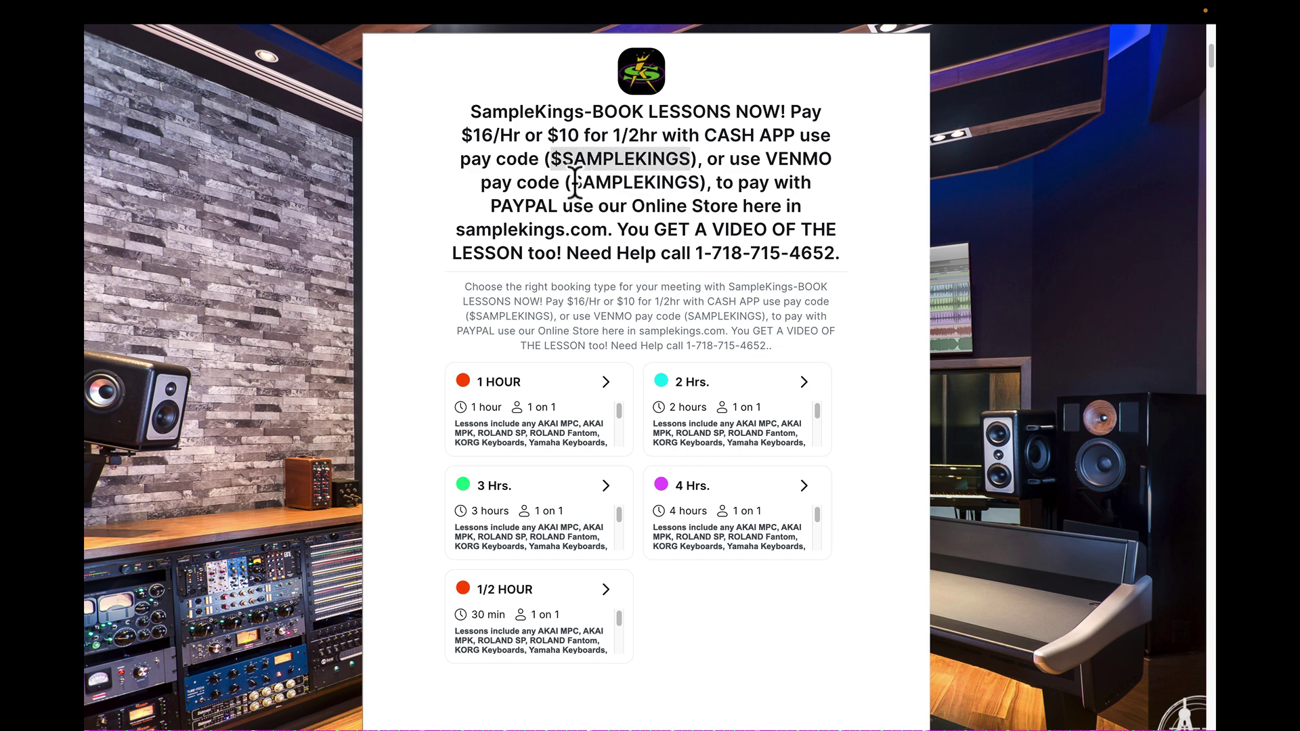
left_click_drag(572, 182, 684, 181)
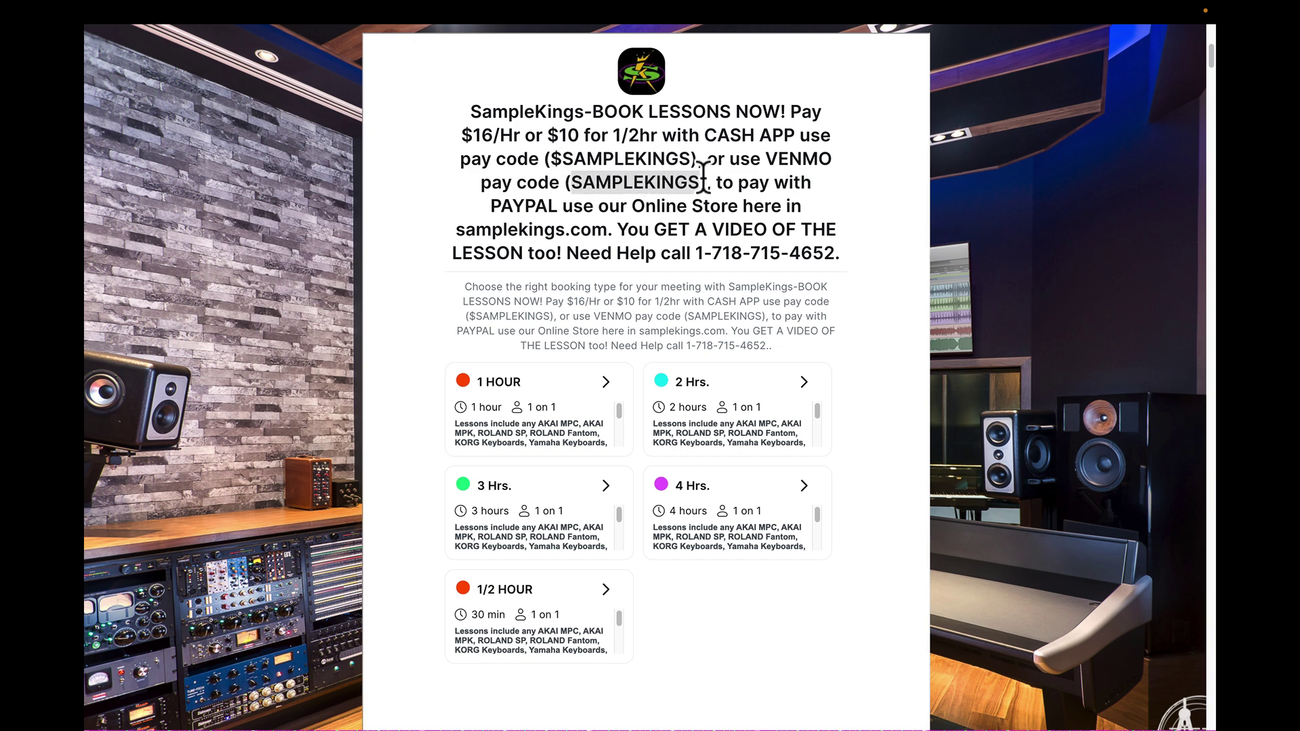
scroll(785, 305, "up", 6)
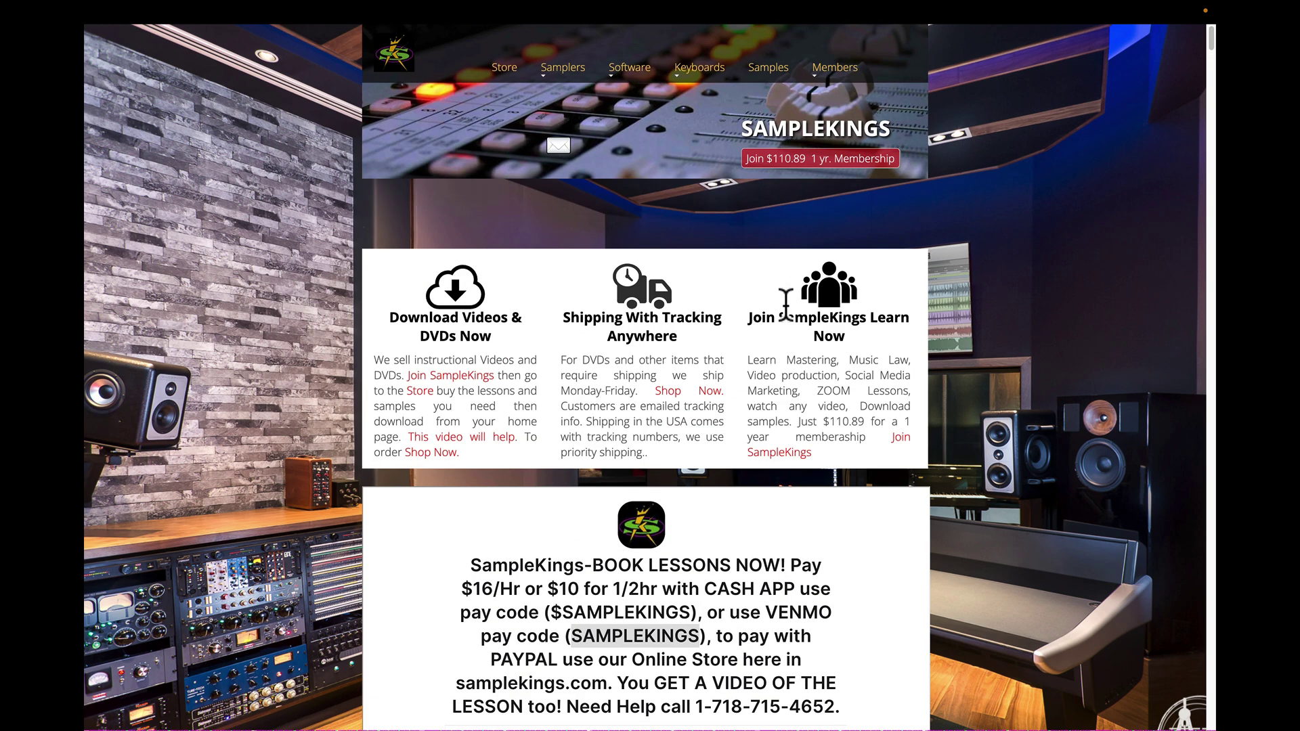
- Browse the Store's Zoom lesson packages, then return to the half-hour to 4-hour booking cards
left_click(505, 70)
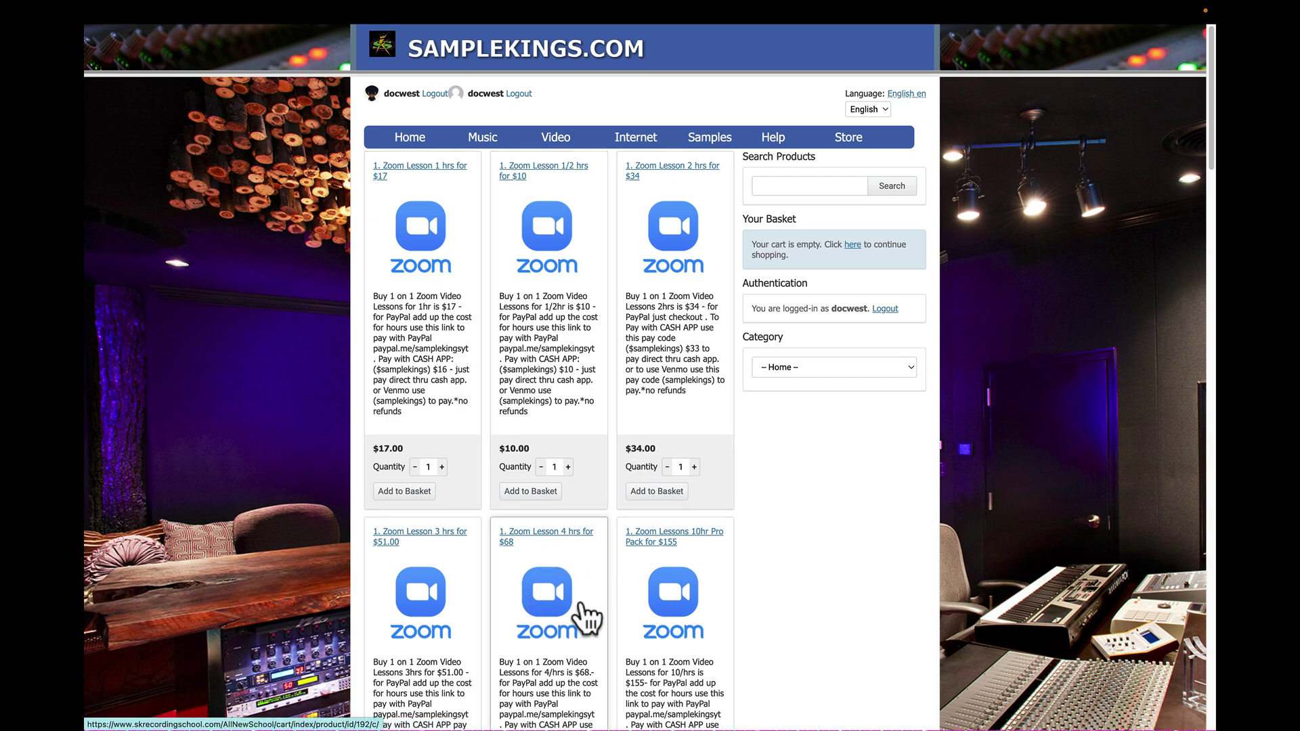
scroll(616, 582, "down", 2)
scroll(615, 578, "down", 1)
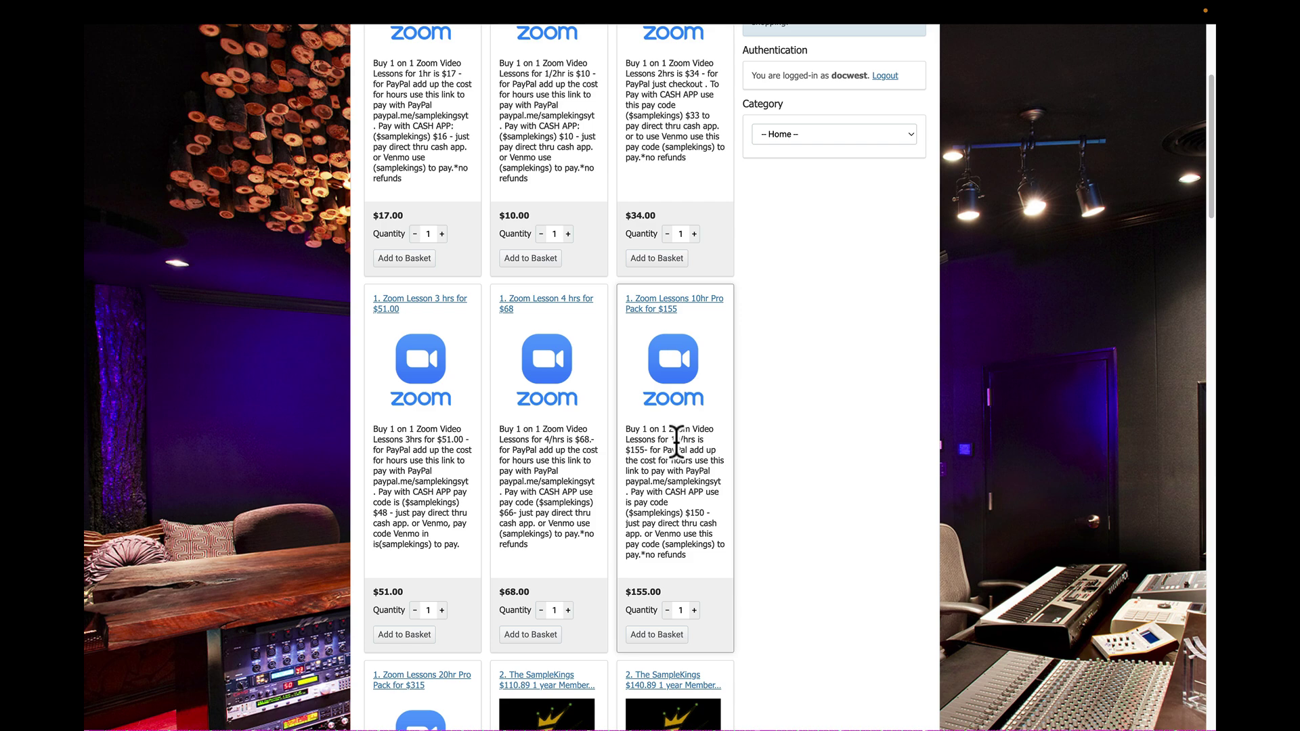
scroll(676, 437, "up", 3)
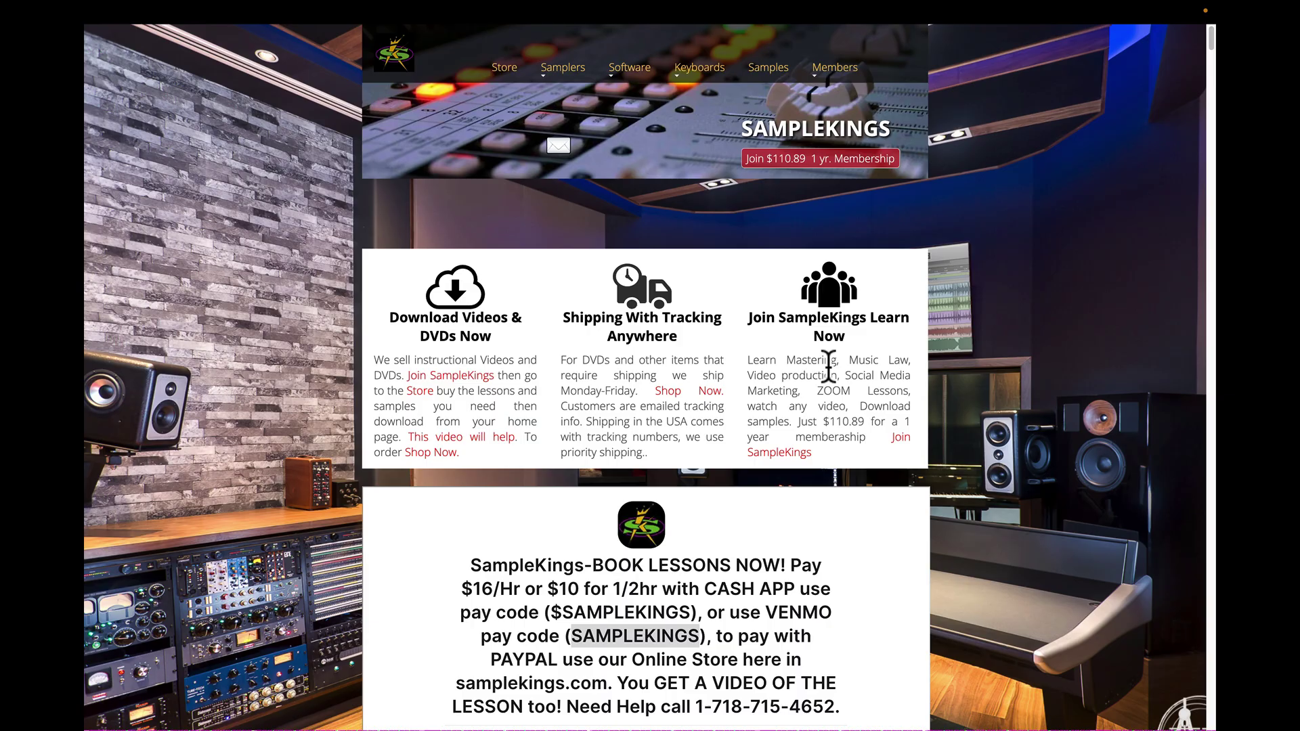
scroll(785, 369, "down", 7)
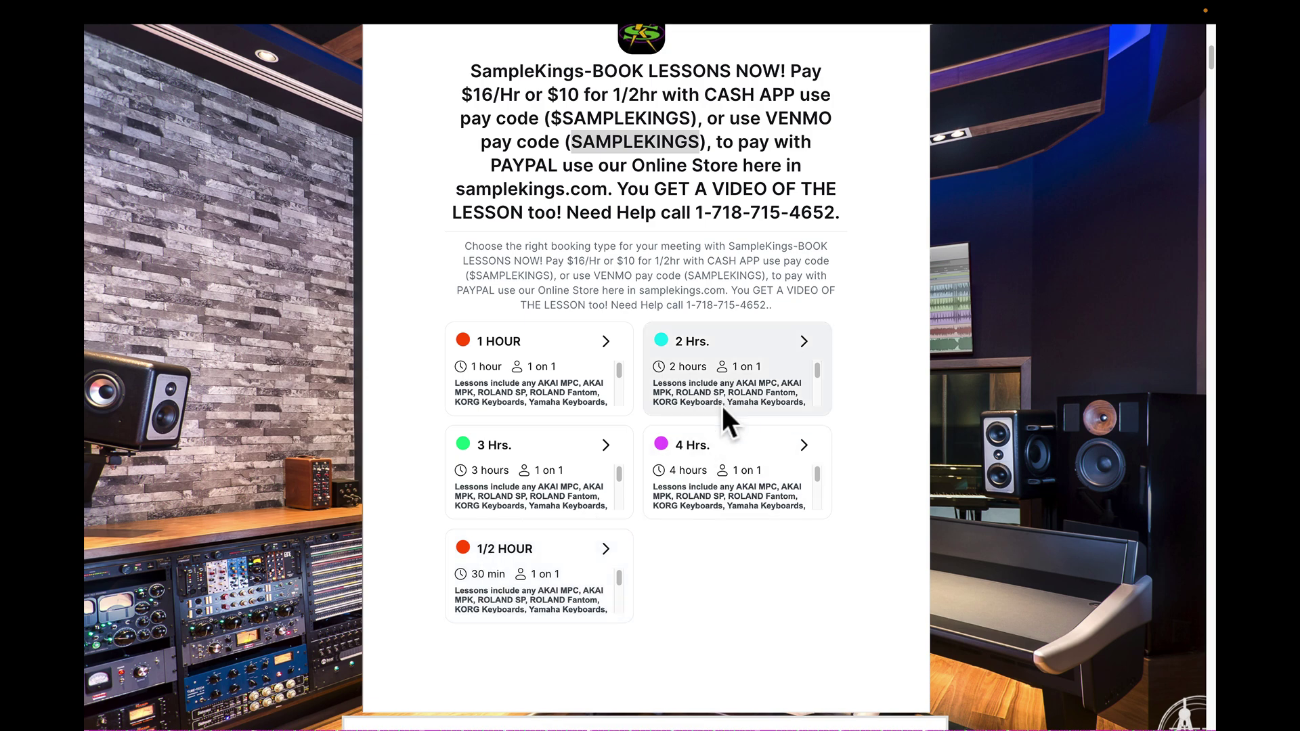
- Start booking the 2 Hrs. lesson, choosing a Friday 1:00 AM slot in May 2024
left_click(805, 342)
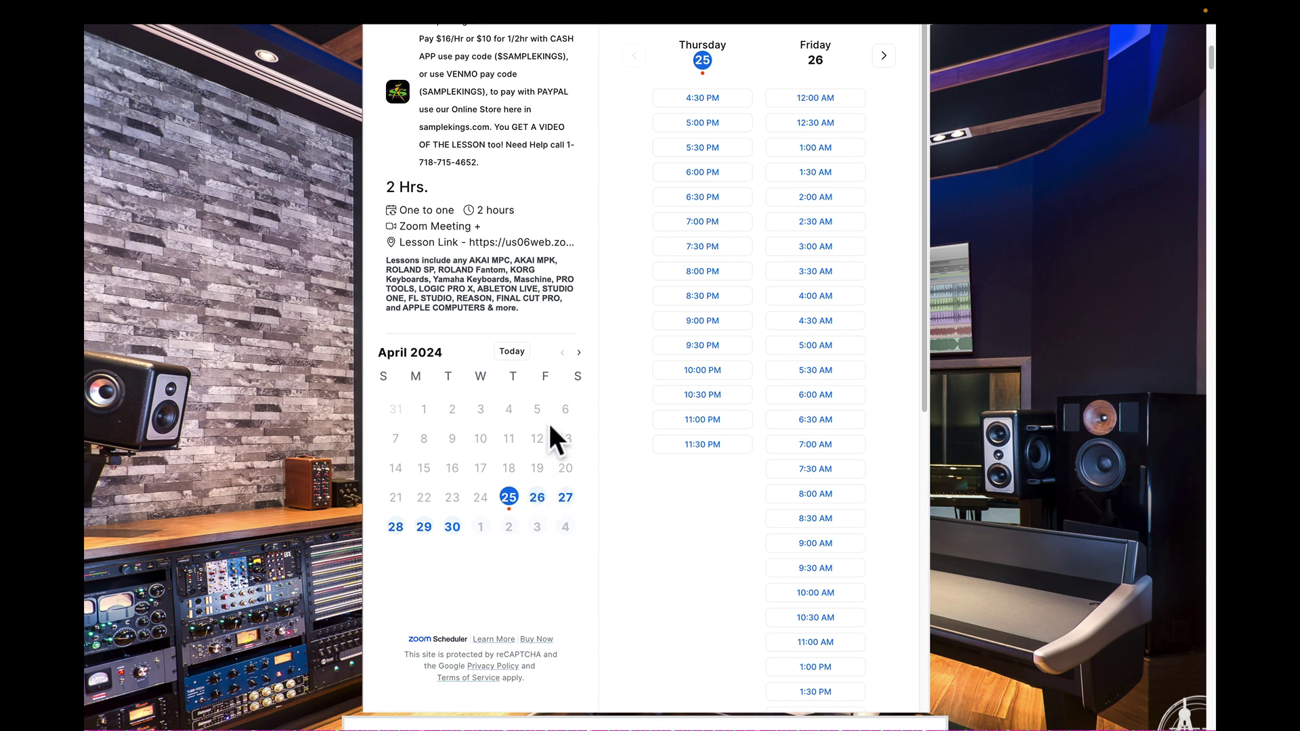
left_click(579, 352)
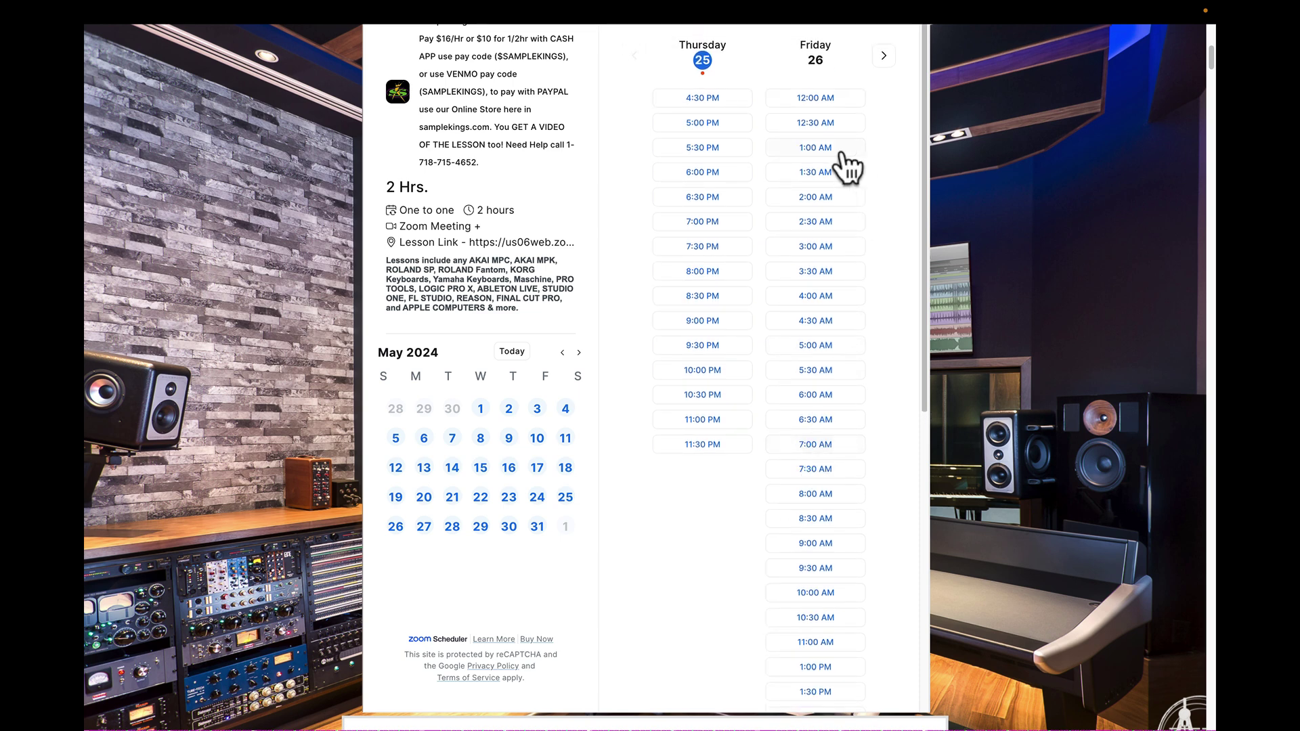
left_click(819, 149)
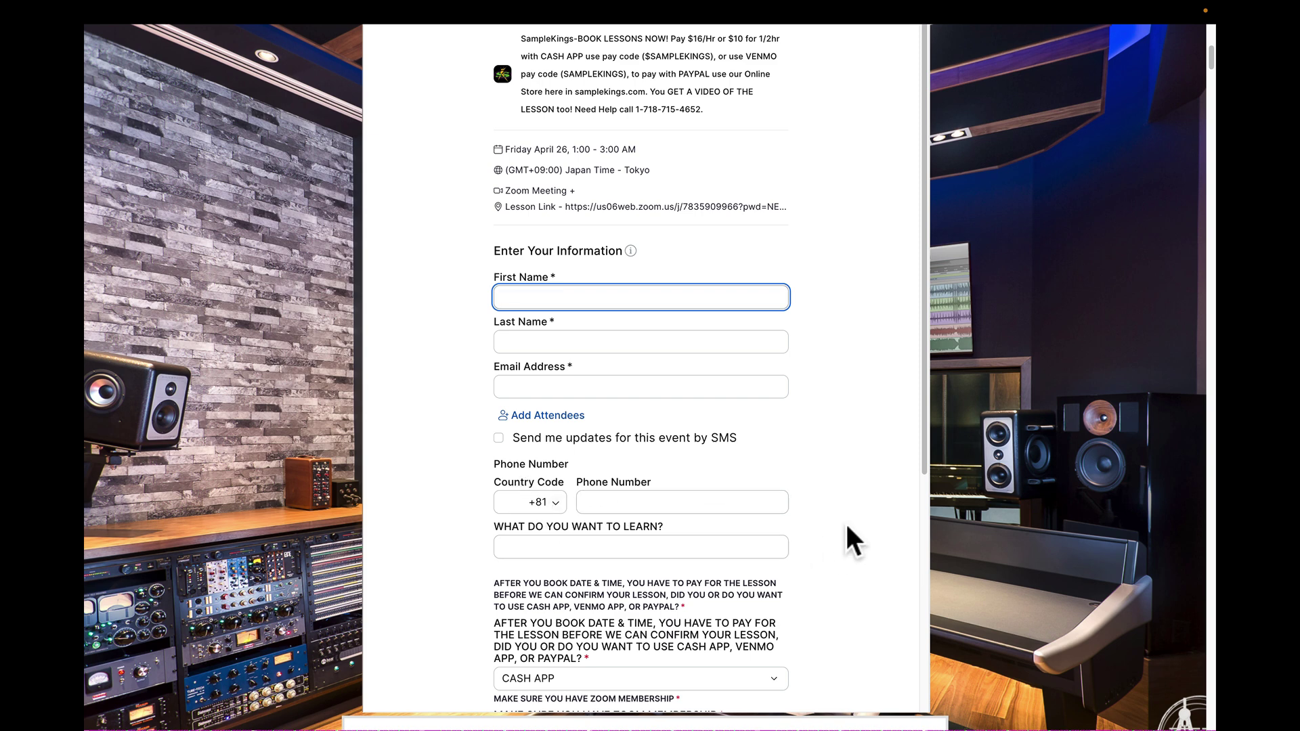
- Review the booking form and highlight the phone number in the lesson description
scroll(866, 486, "down", 1)
scroll(867, 486, "up", 1)
left_click_drag(720, 110, 654, 112)
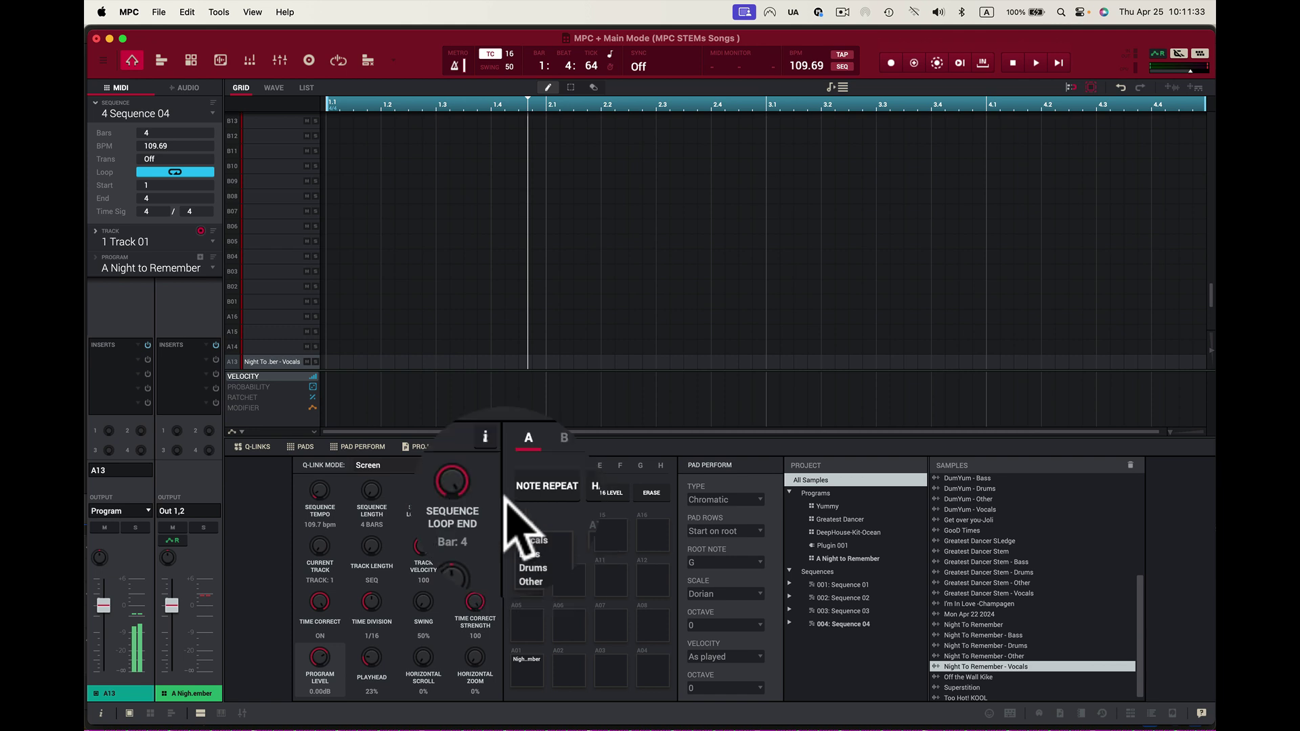
- Set pad A13's Pad Play Mode to NOTE-ON in Program Edit
left_click(192, 98)
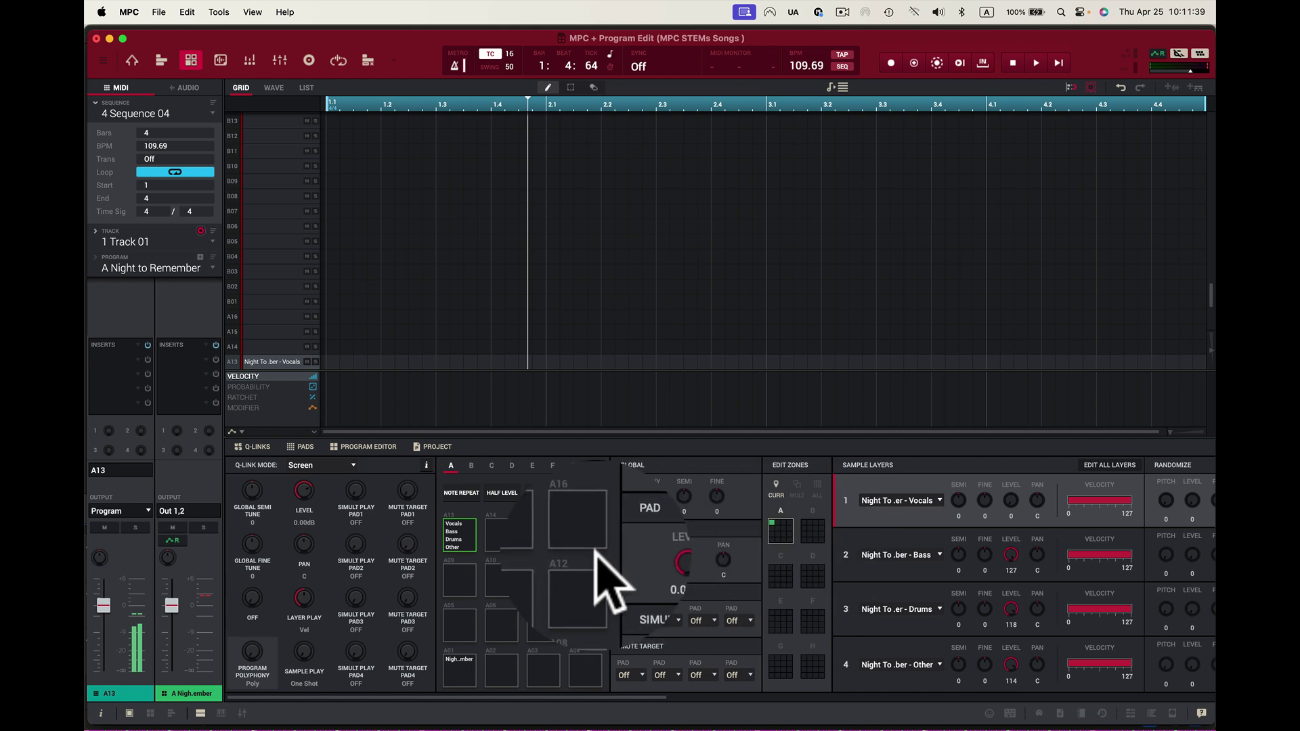
scroll(597, 552, "right", 5)
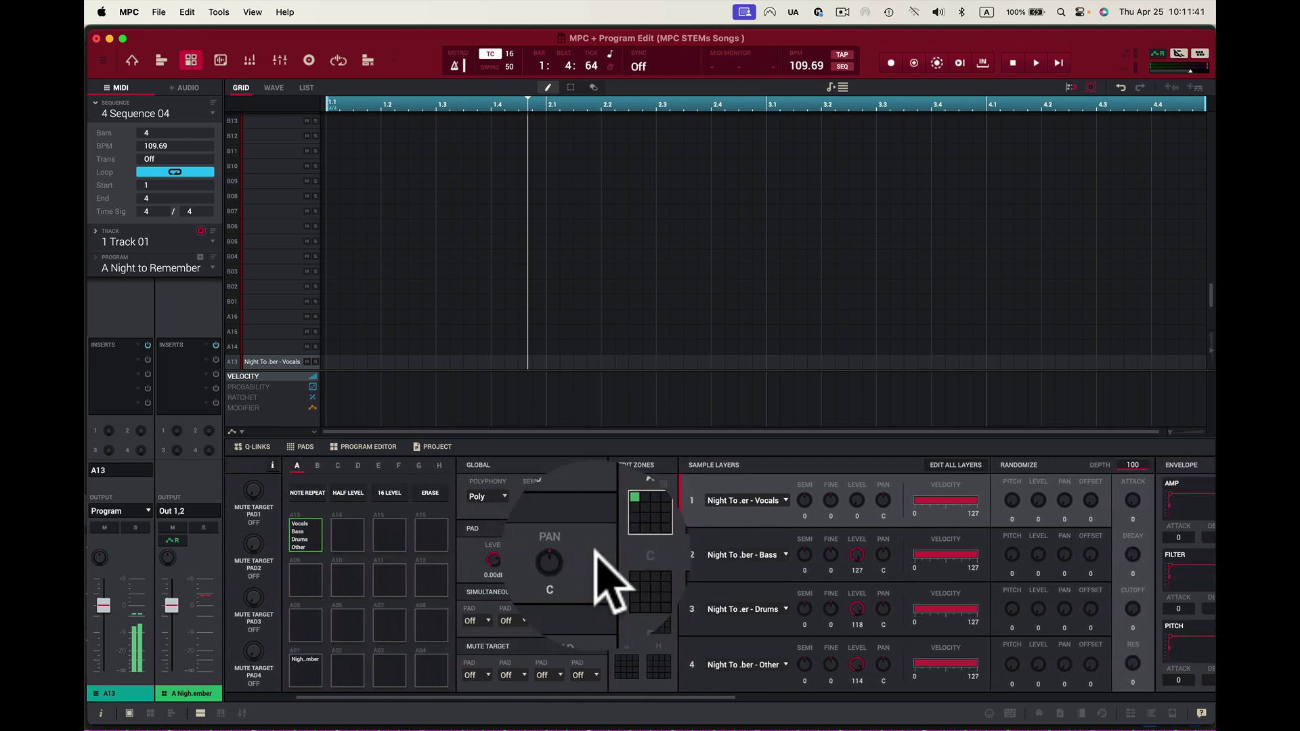
scroll(599, 569, "right", 4)
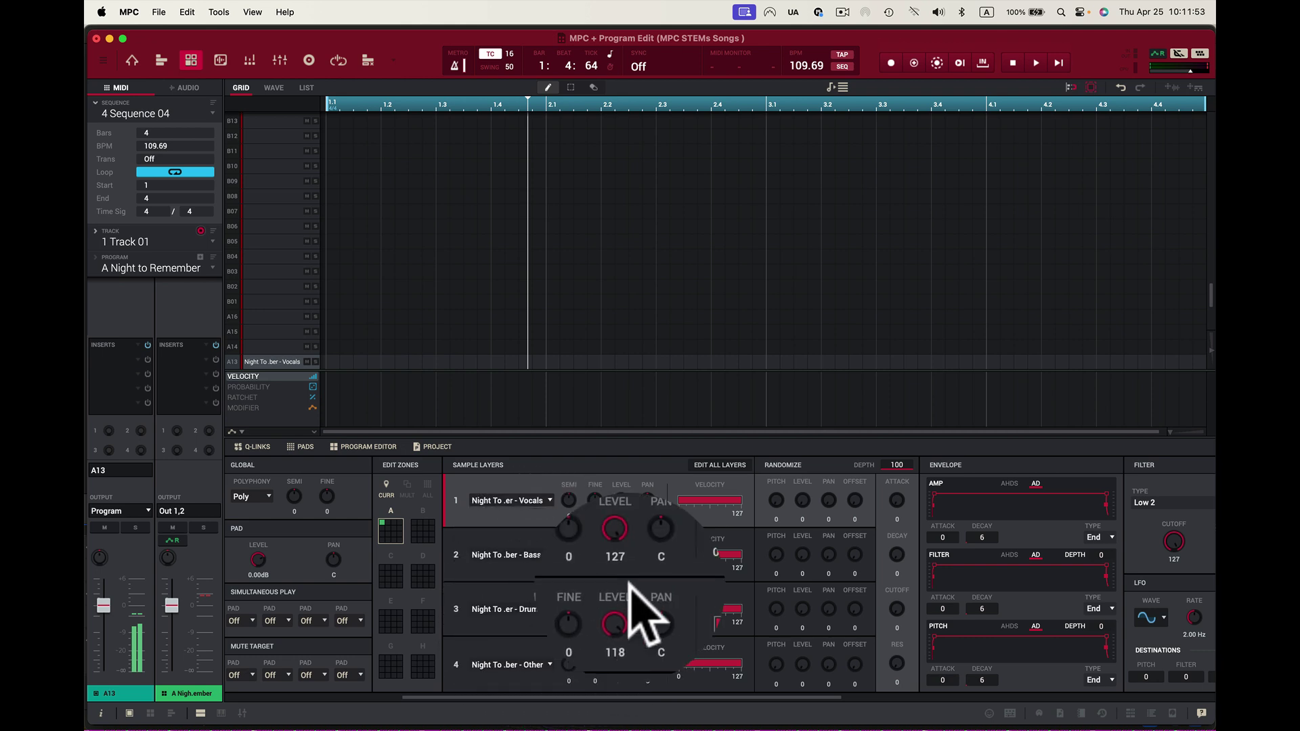
scroll(635, 563, "right", 5)
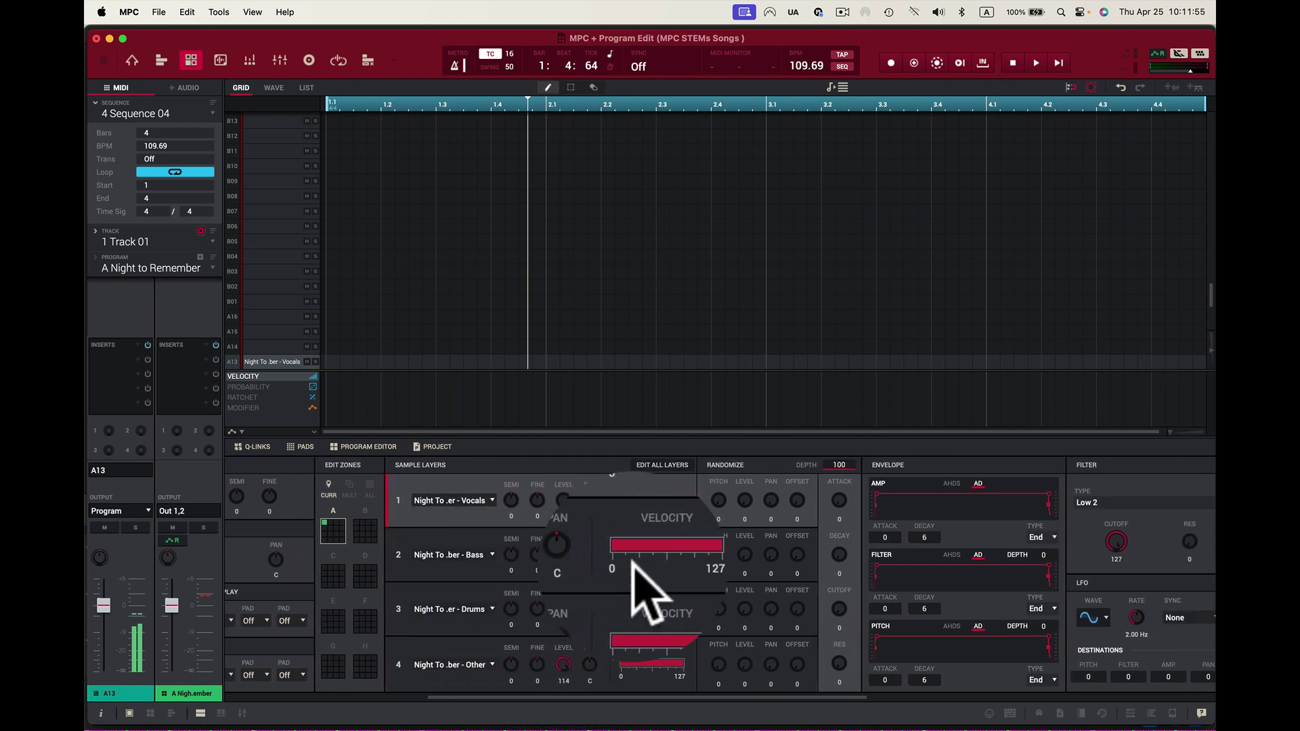
scroll(635, 566, "right", 4)
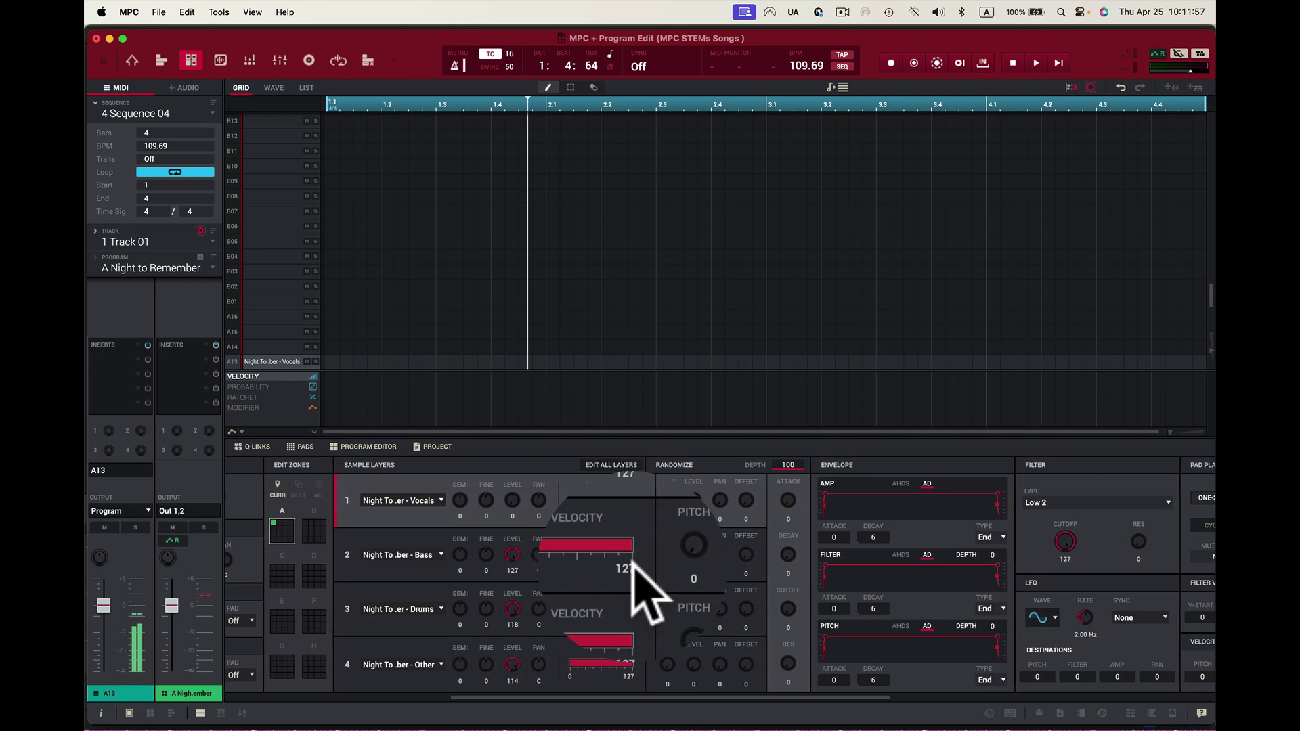
scroll(634, 563, "right", 3)
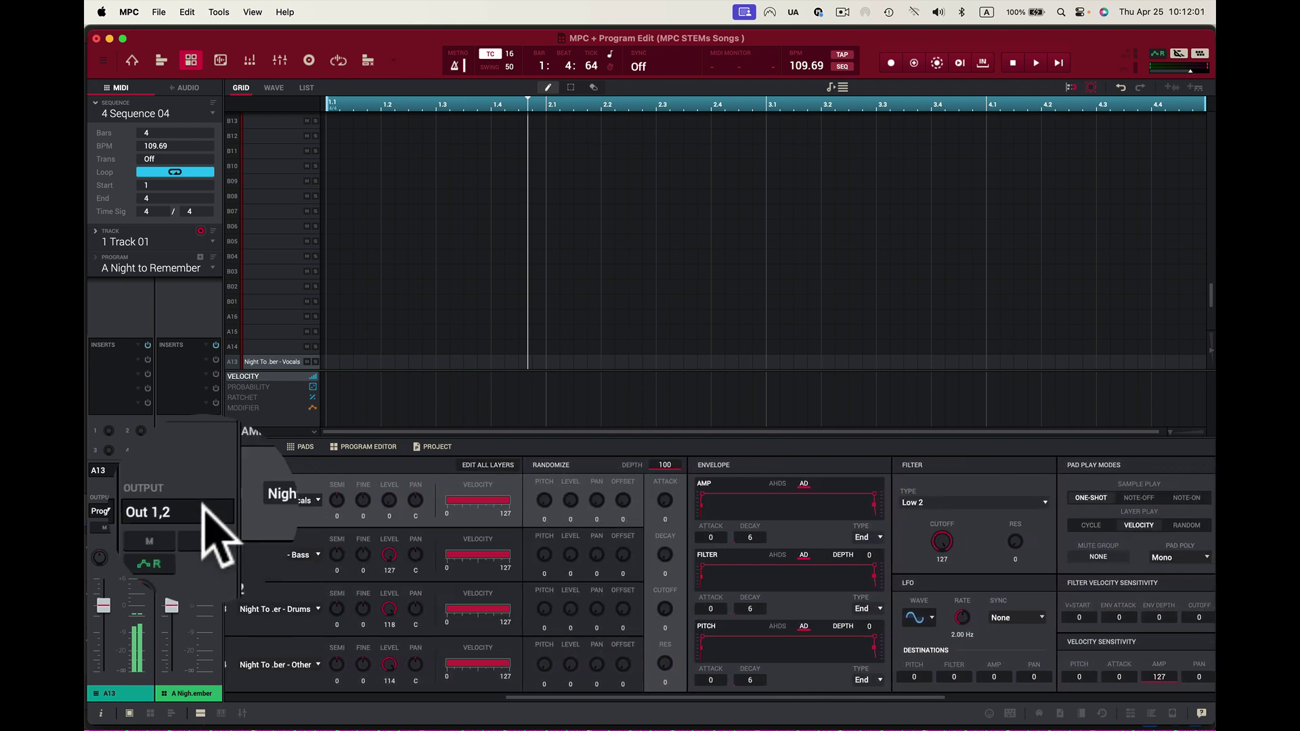
left_click(1188, 497)
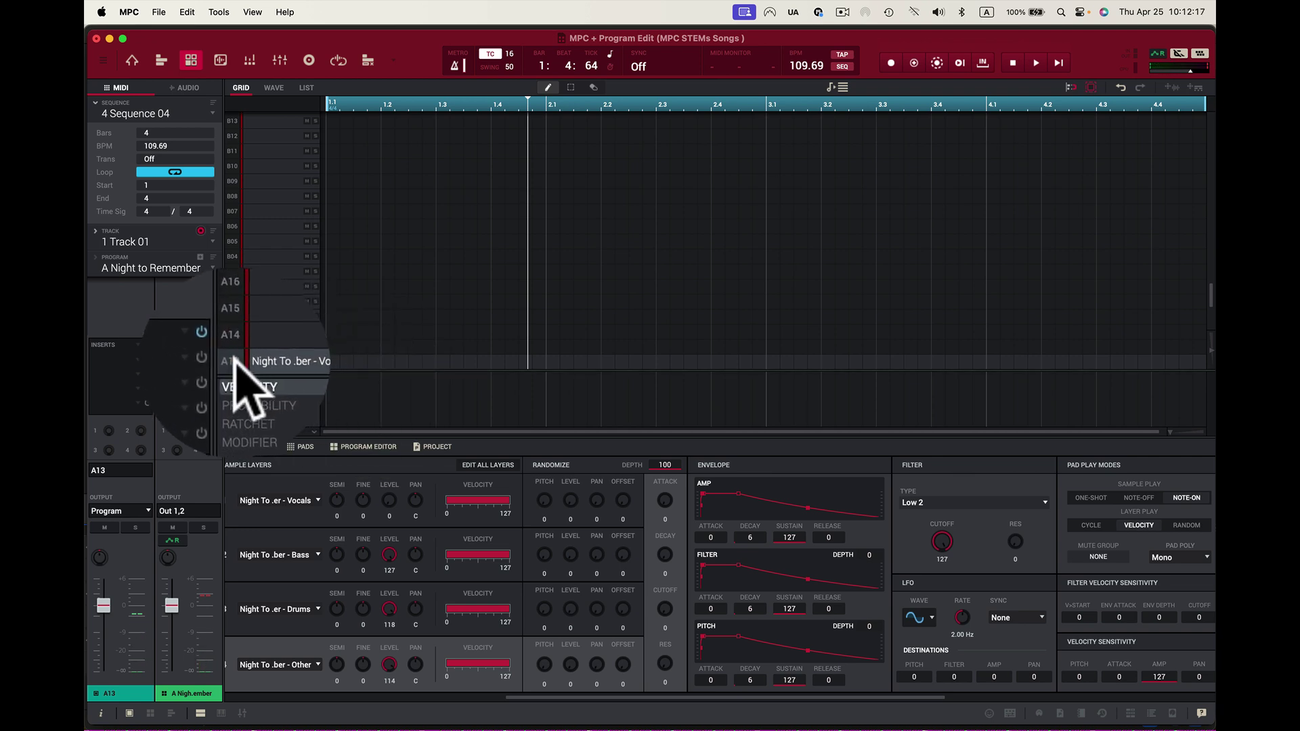
- Raise the Vocals layer level then reset it to 0, and check pad A12 before returning to A13
left_click_drag(390, 502, 374, 313)
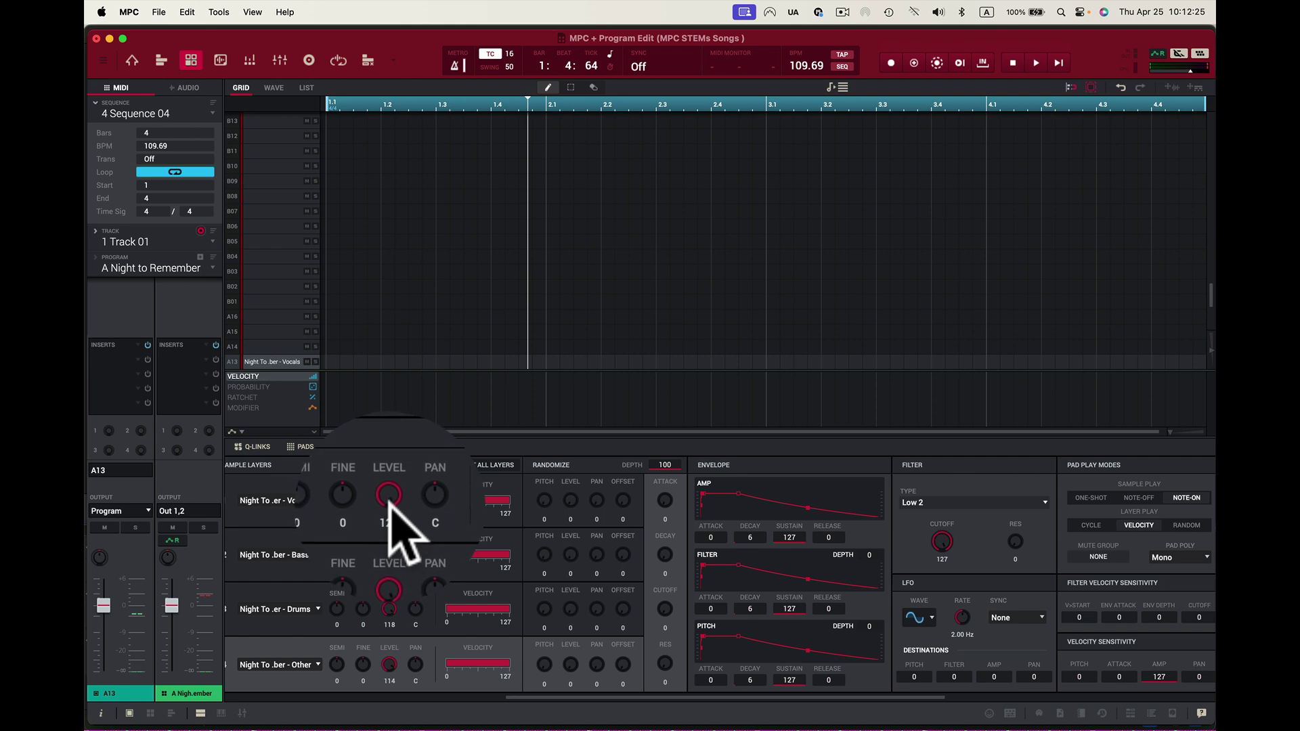
left_click_drag(390, 497, 397, 517)
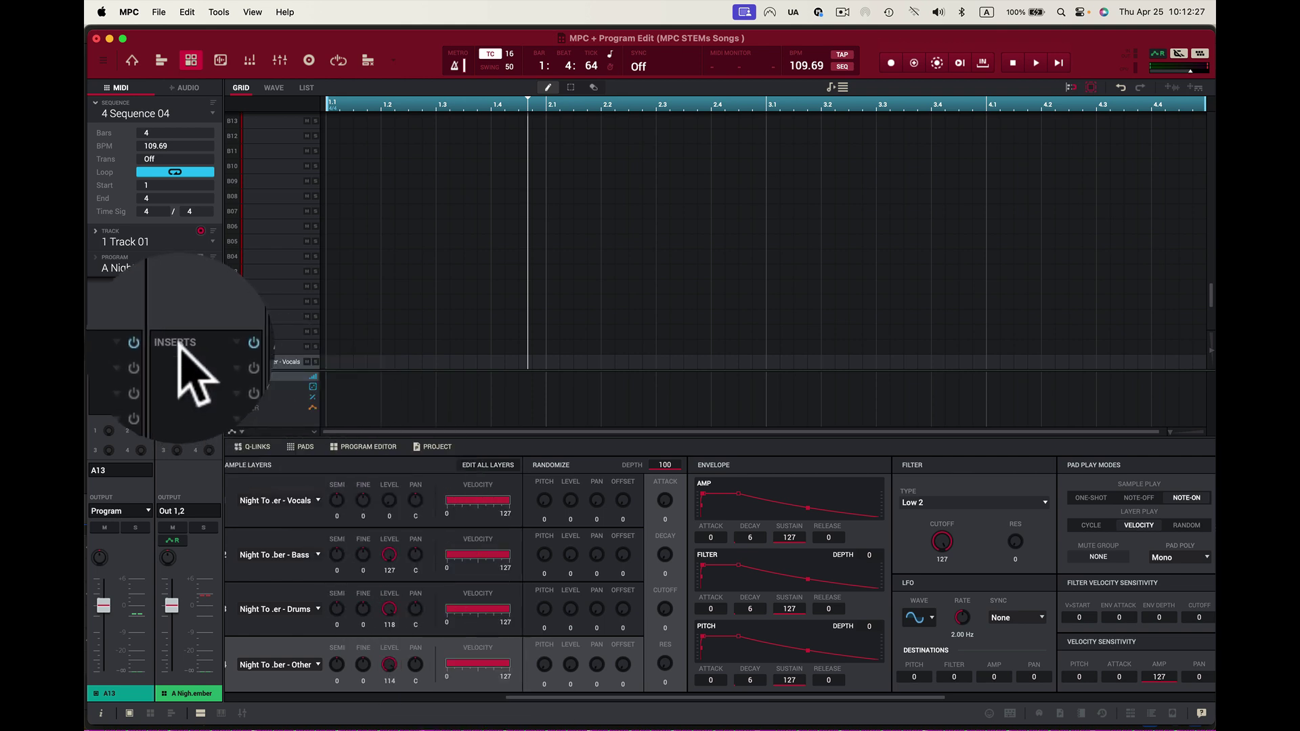
left_click(229, 363)
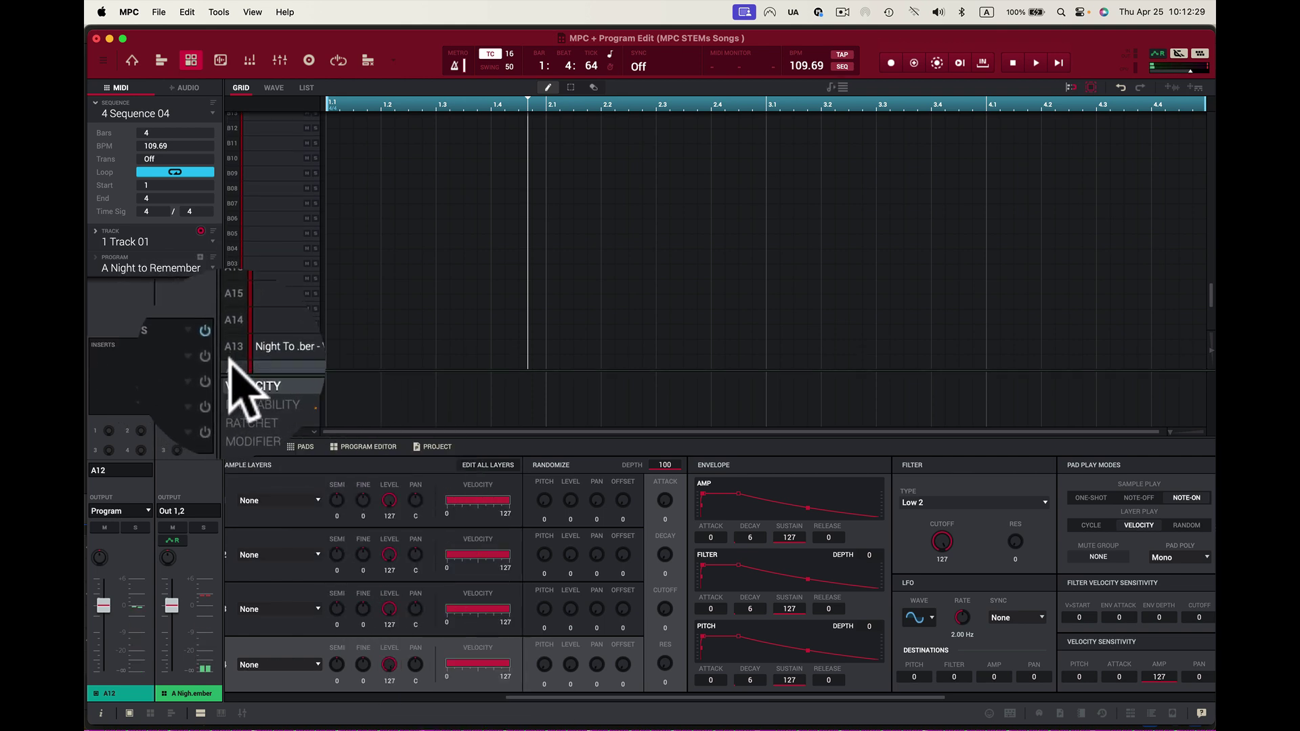
left_click(233, 348)
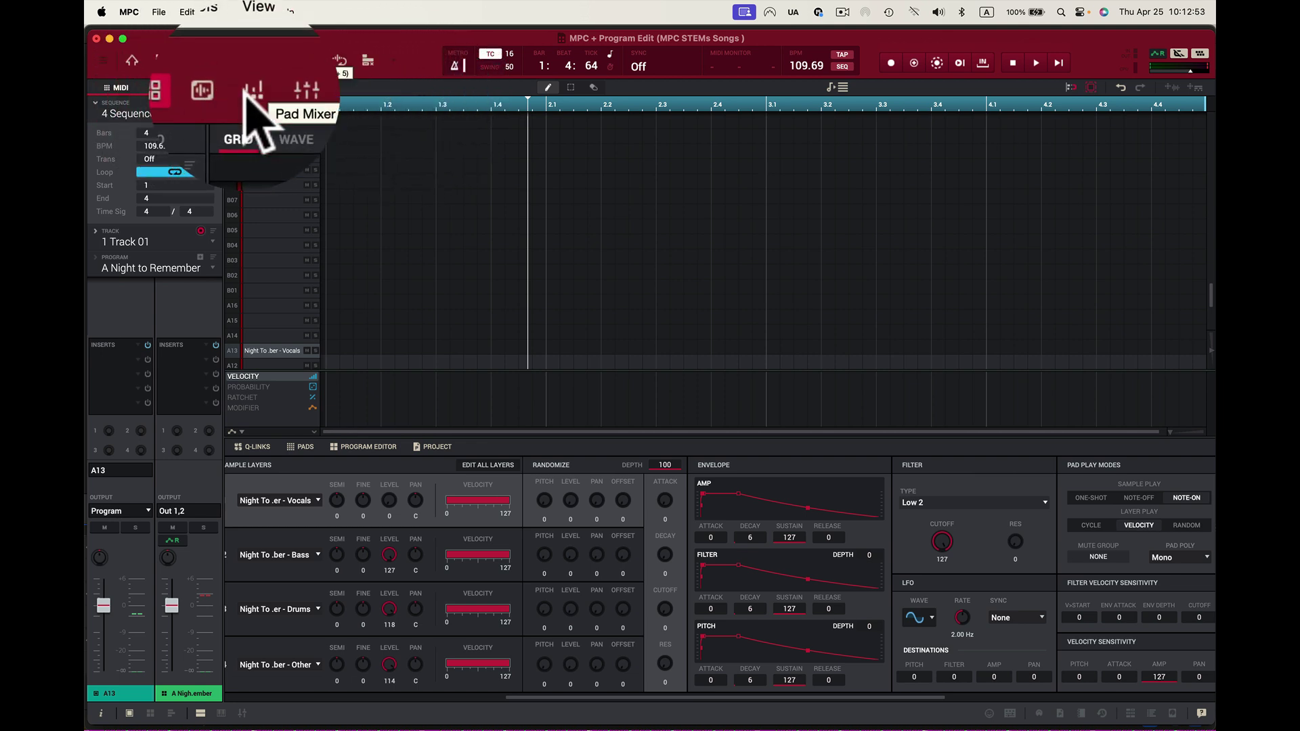
- In the WAVE view, compare the Drums, Bass, Other and Vocals waveforms, finishing on Vocals at 109.69 BPM
left_click(281, 95)
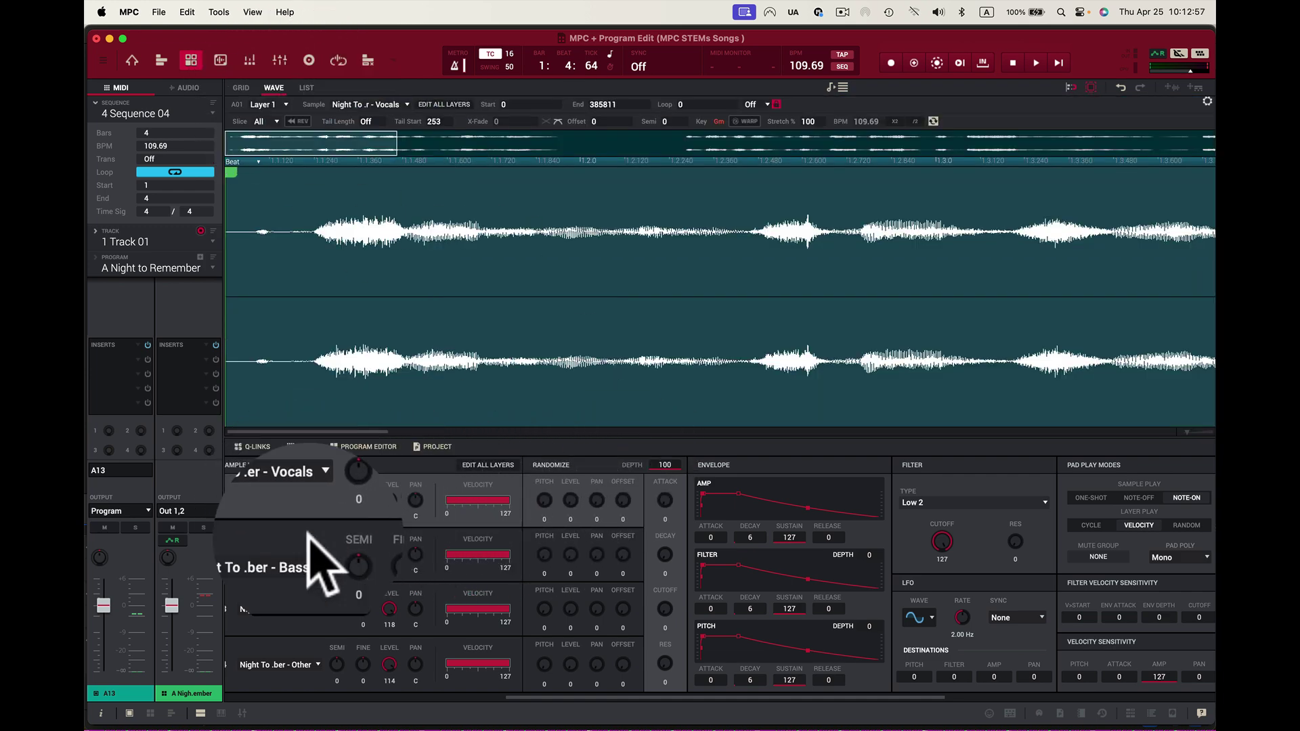
left_click(289, 609)
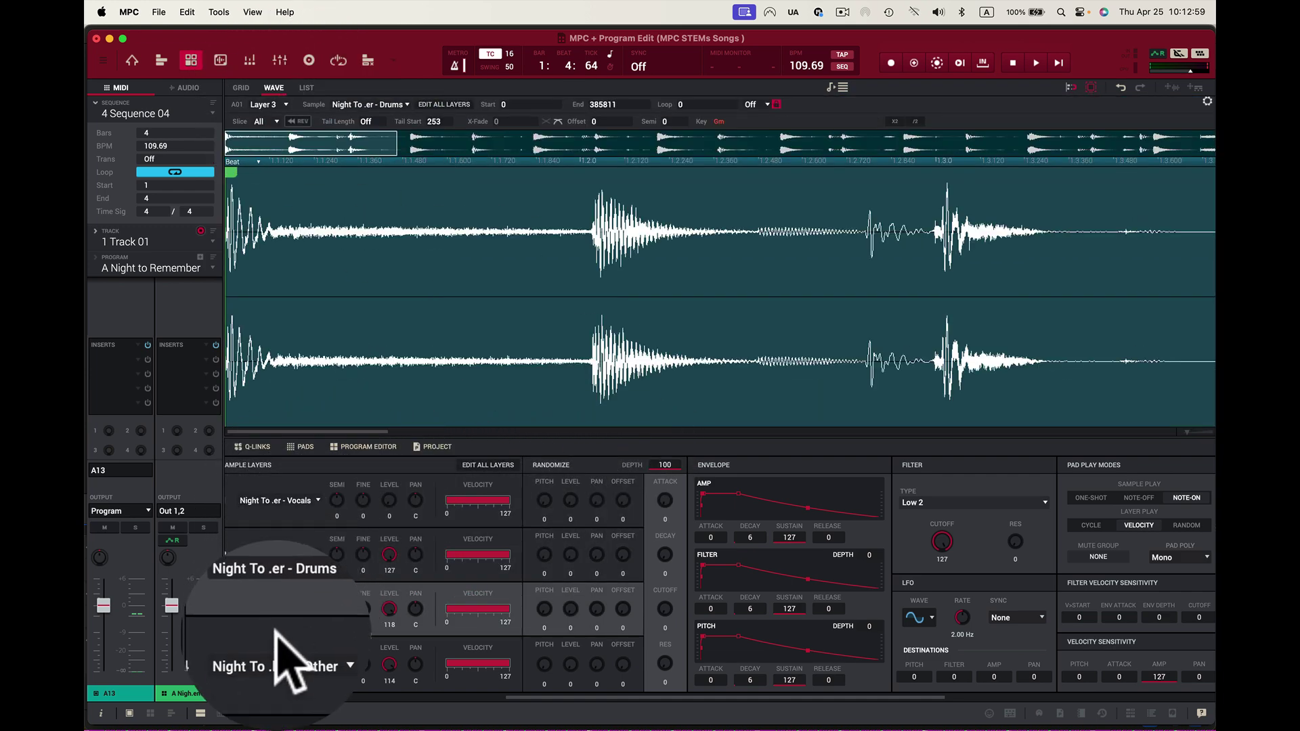
left_click(285, 651)
left_click(288, 605)
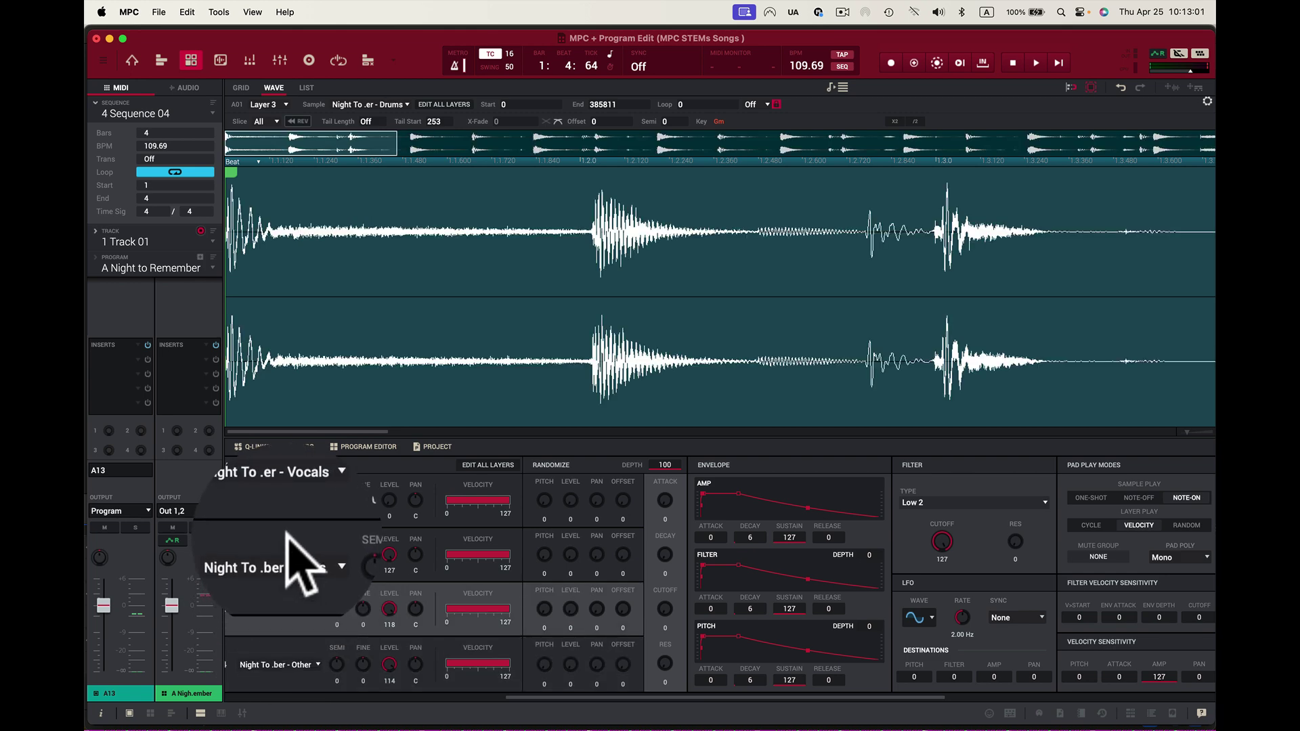
left_click(290, 552)
left_click(297, 482)
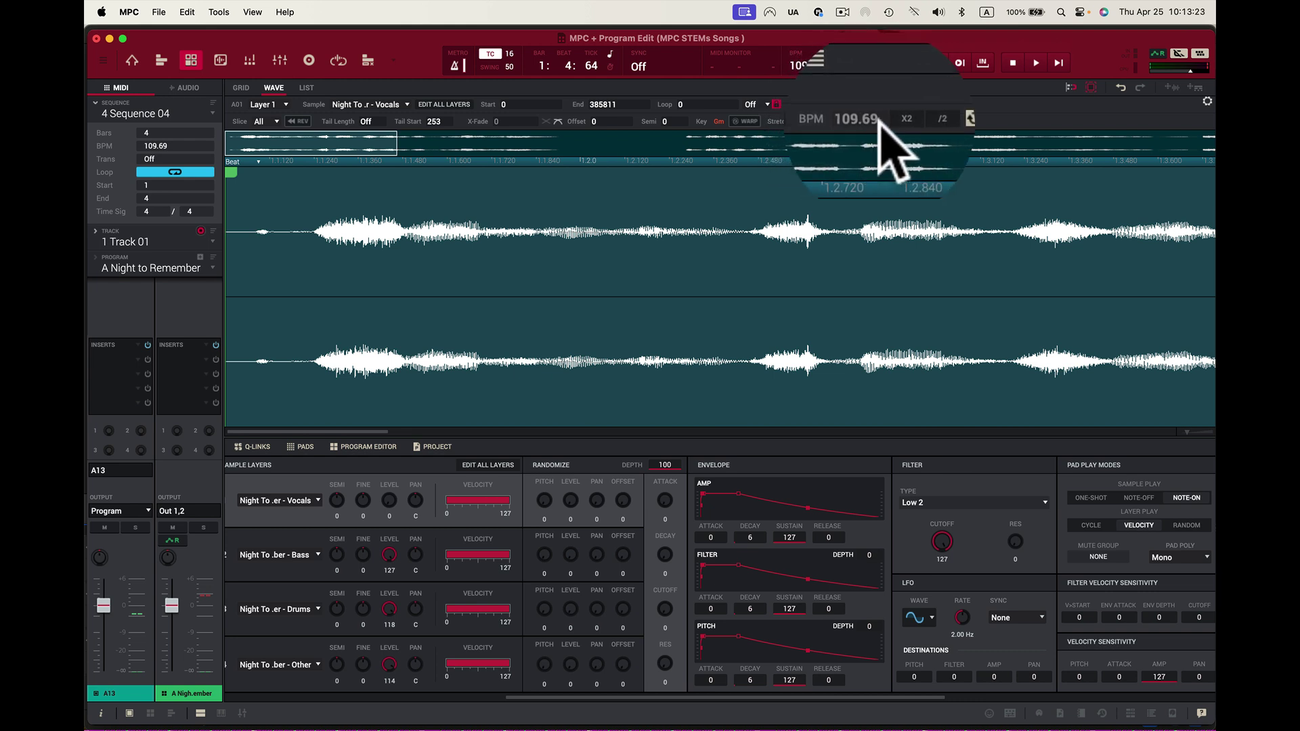
left_click(280, 538)
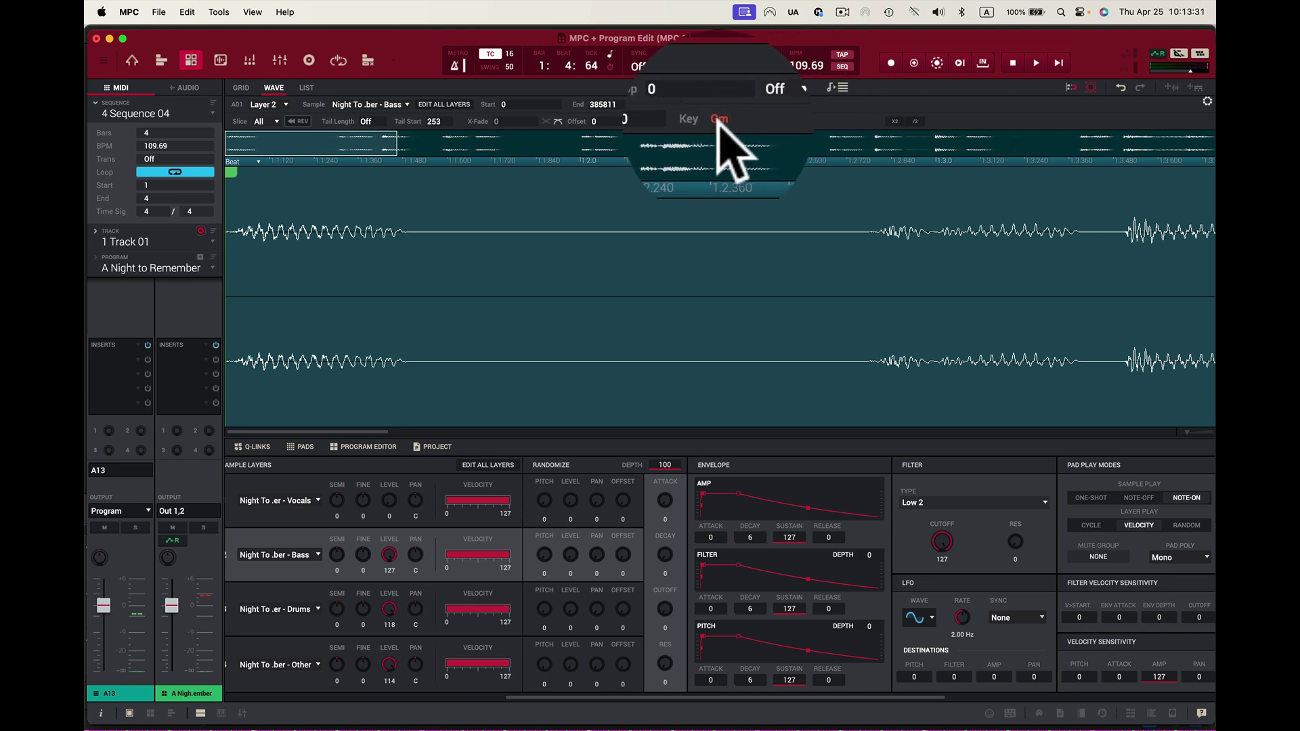
left_click(325, 614)
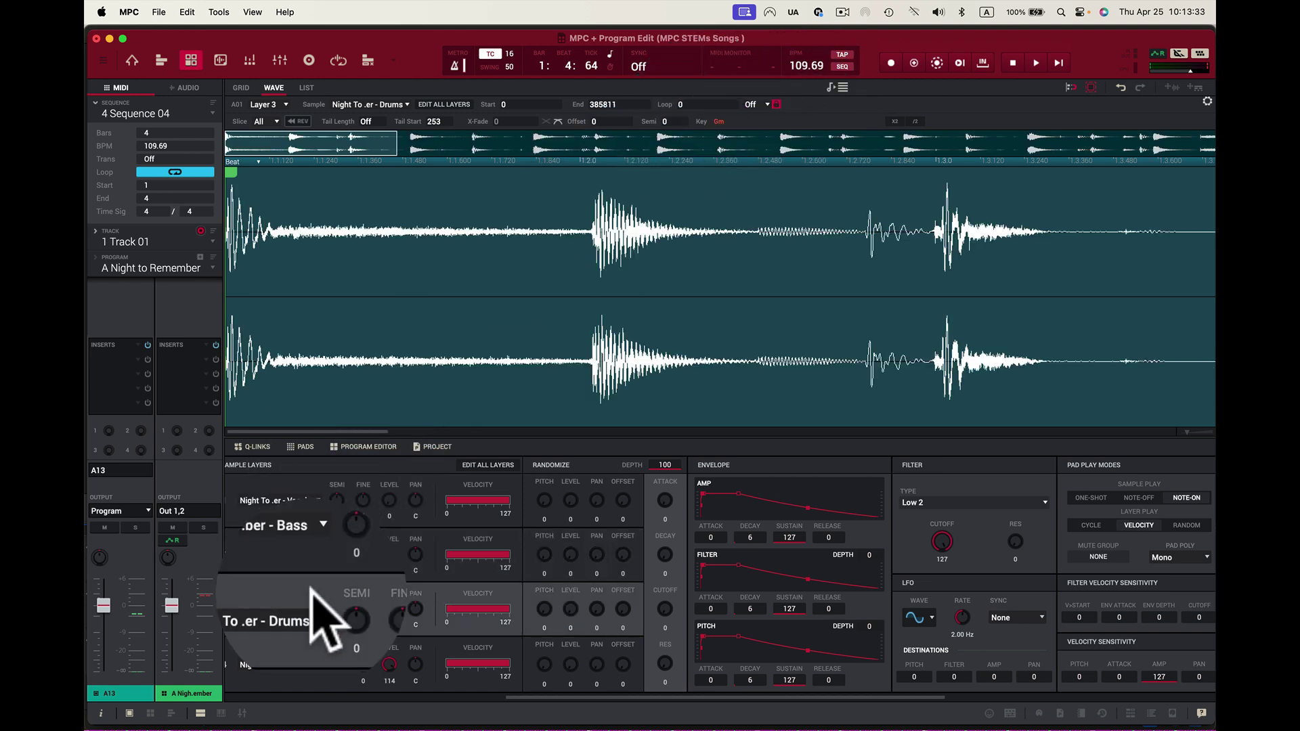
left_click(299, 649)
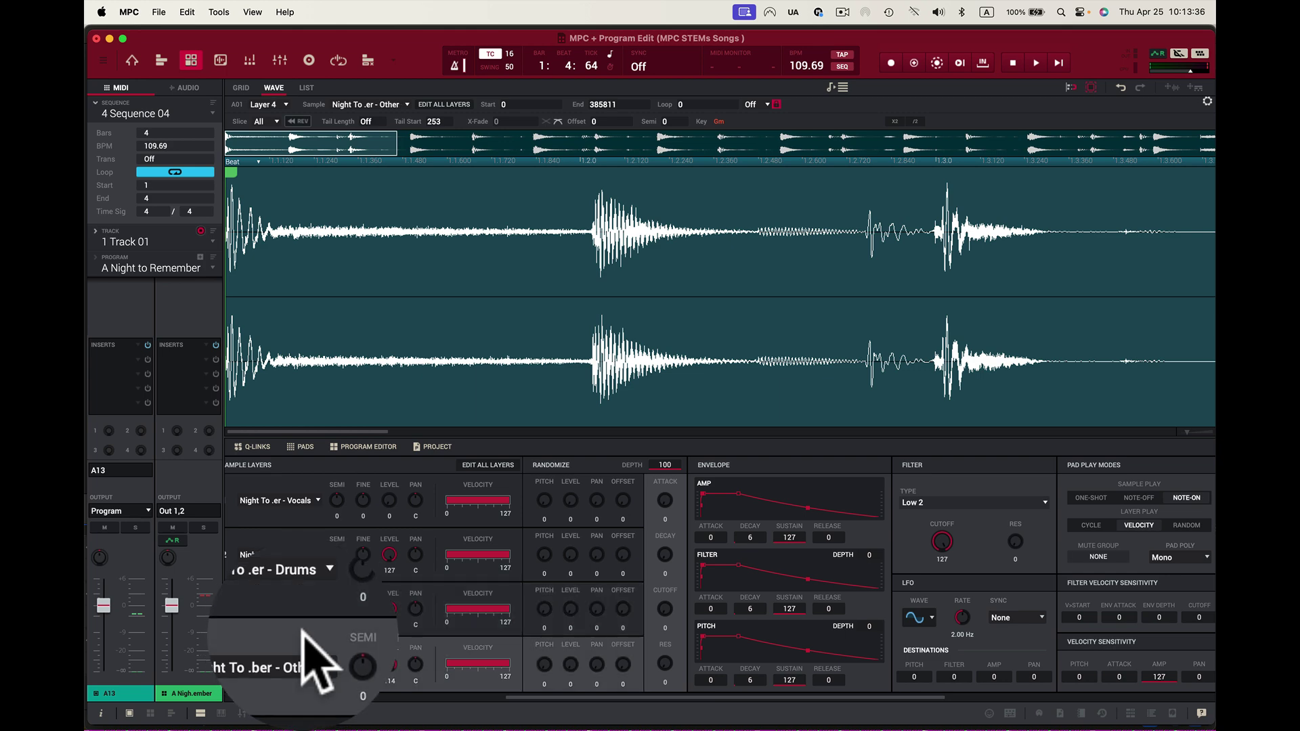
left_click(321, 508)
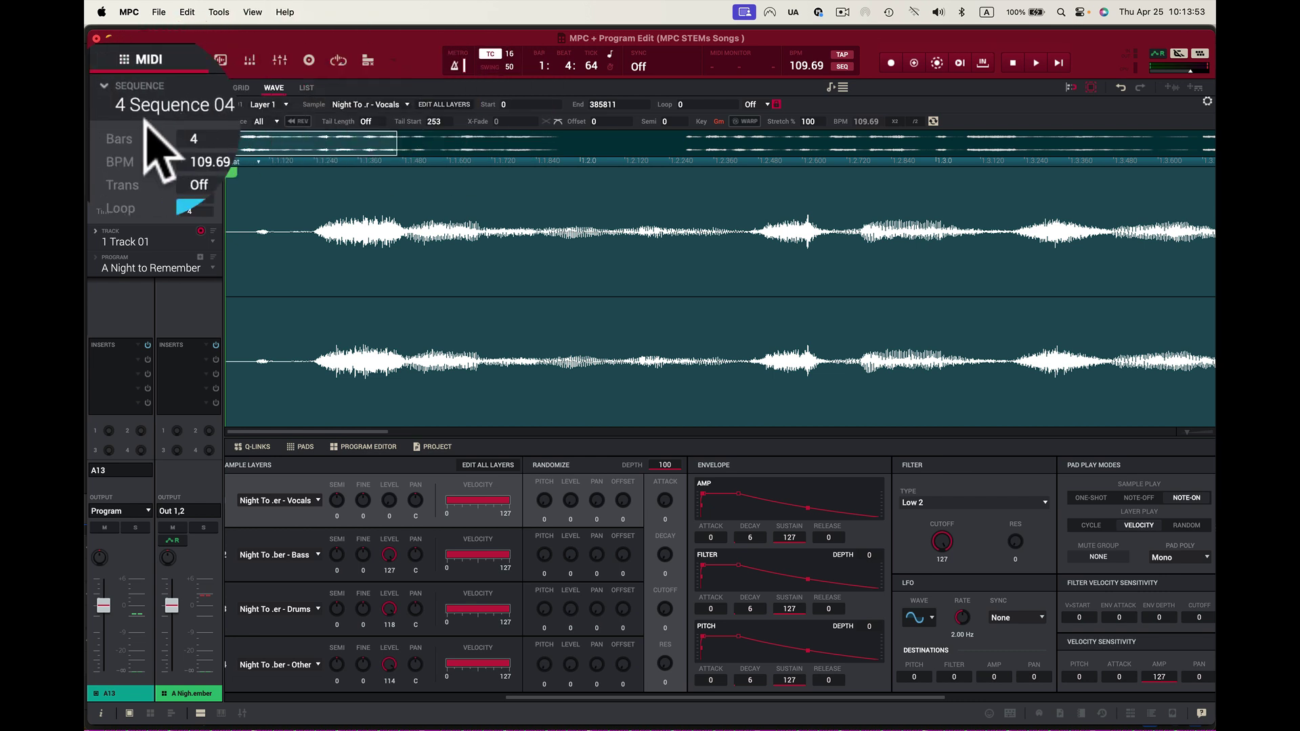
- In the grid, stretch the A13 Vocals note across all four bars and lower the A13 fader to about -9 dB
left_click(241, 87)
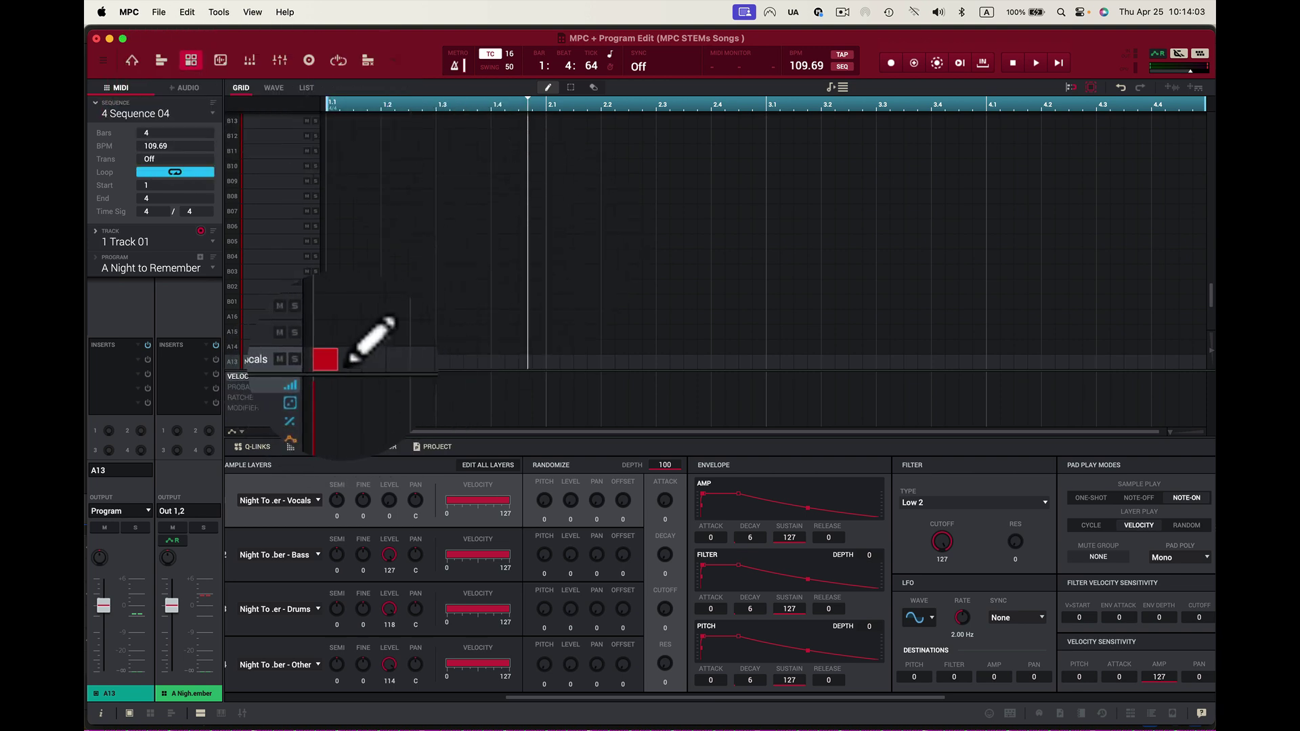
left_click_drag(356, 376, 1203, 379)
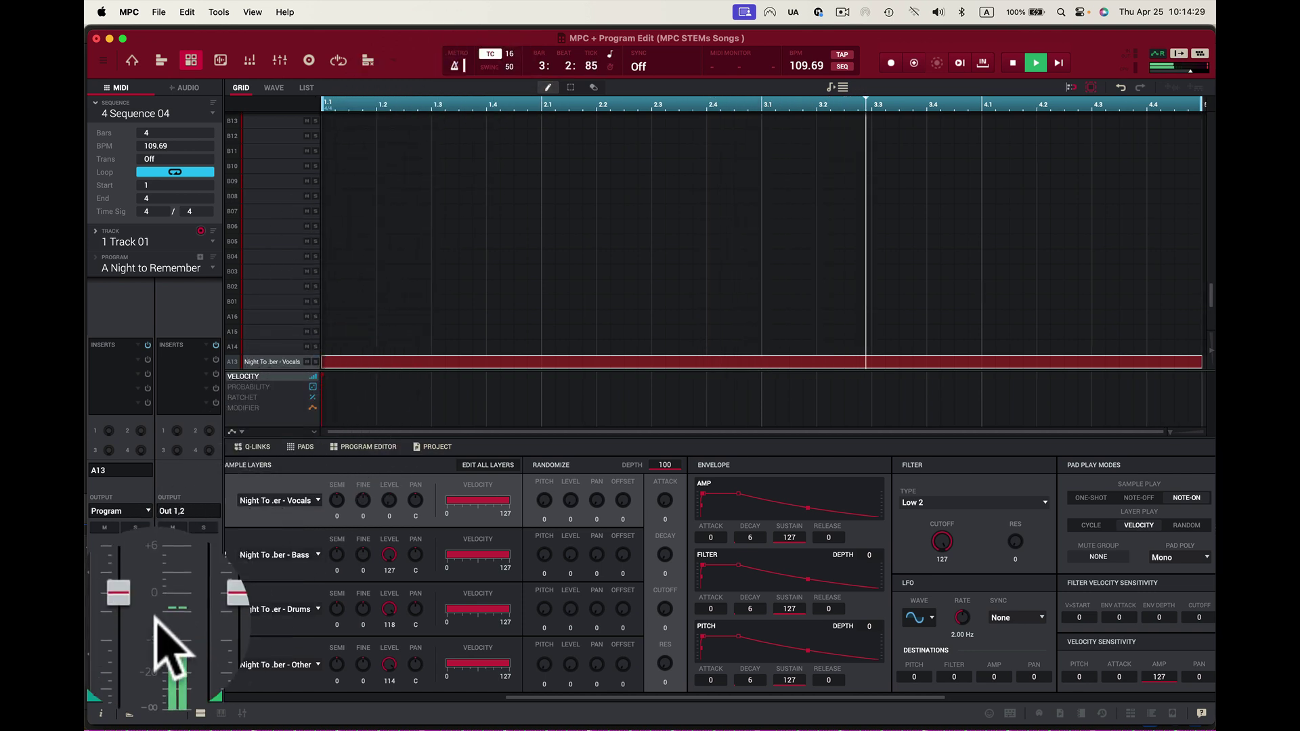
mouse_move(105, 602)
left_click_drag(110, 622, 103, 628)
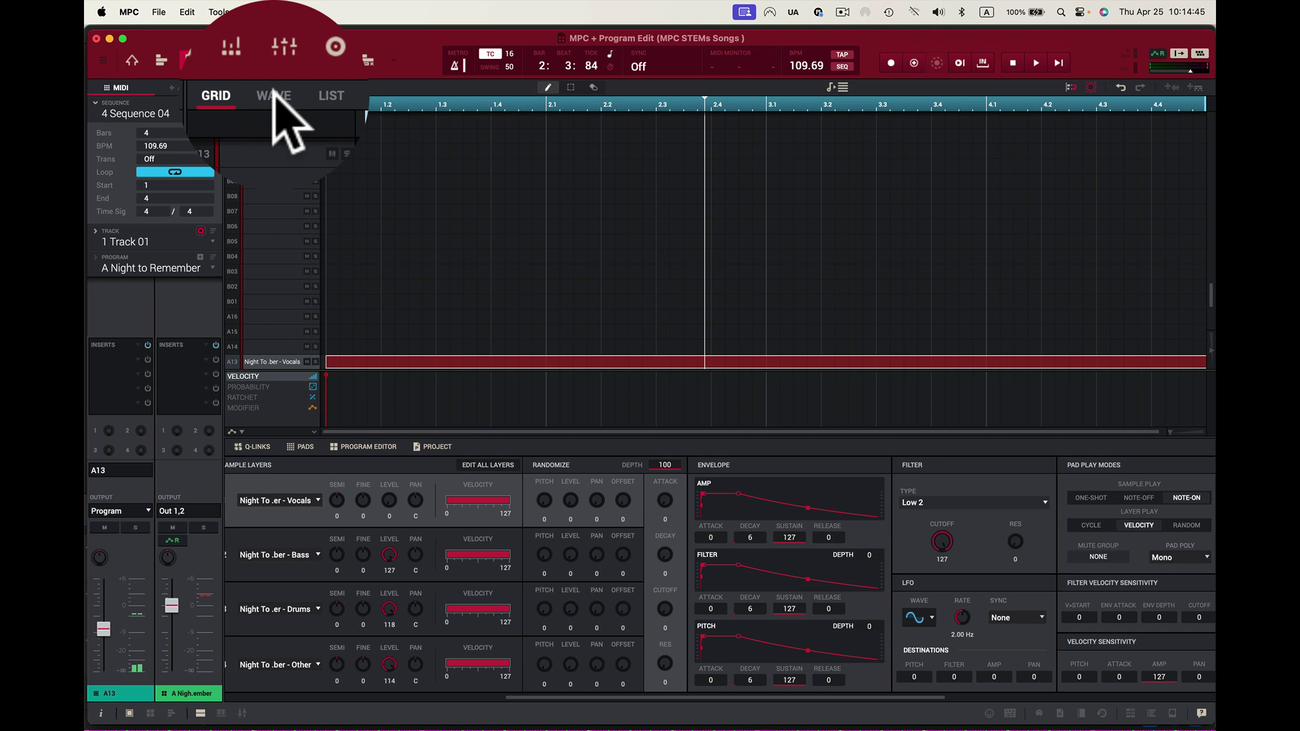
- Warp the Vocals sample, then view the Bass, Drums, Other and Vocals layer waveforms in turn
left_click(273, 91)
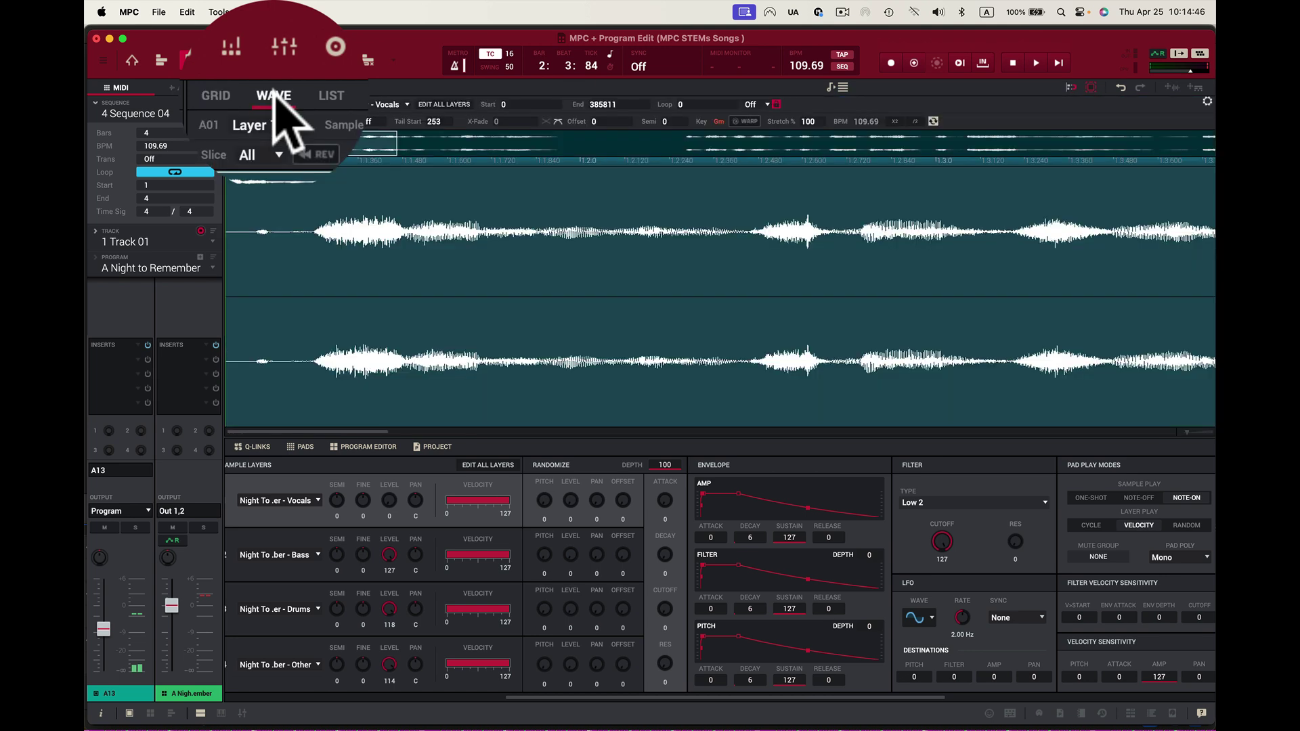
left_click(745, 121)
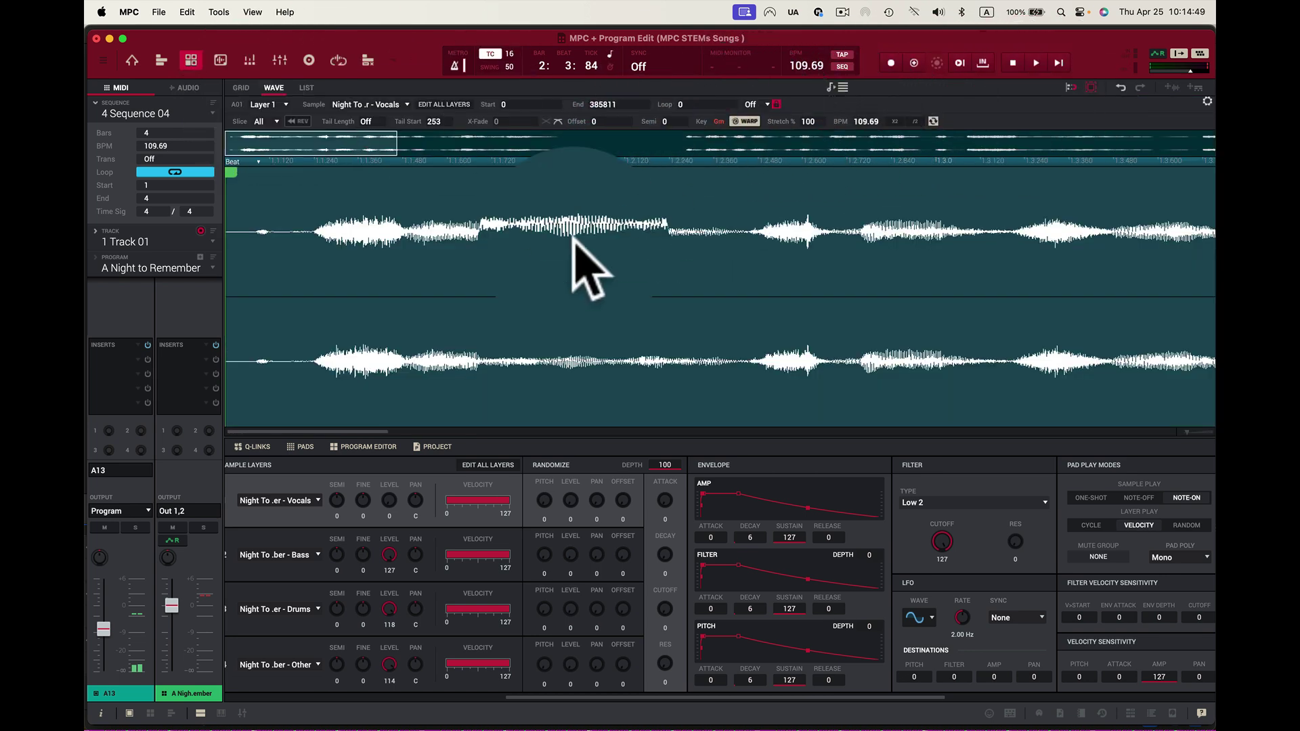
left_click(301, 538)
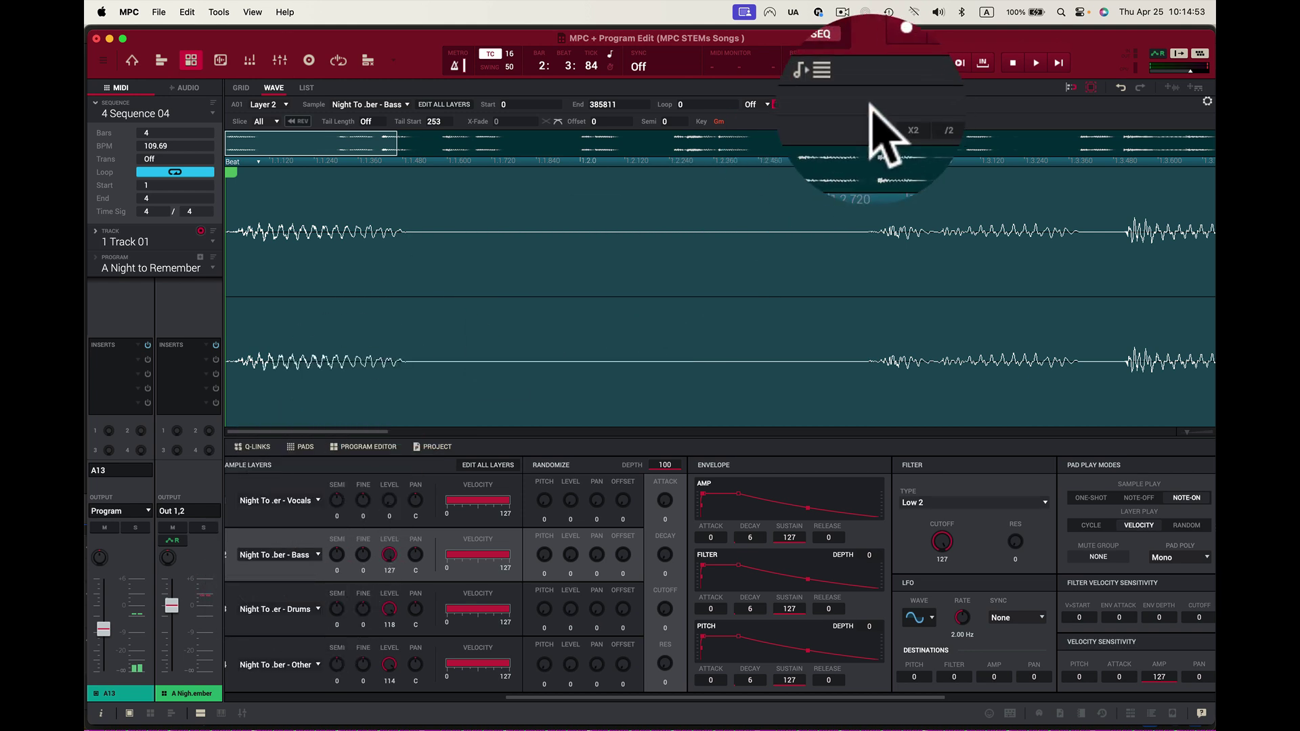
left_click(326, 611)
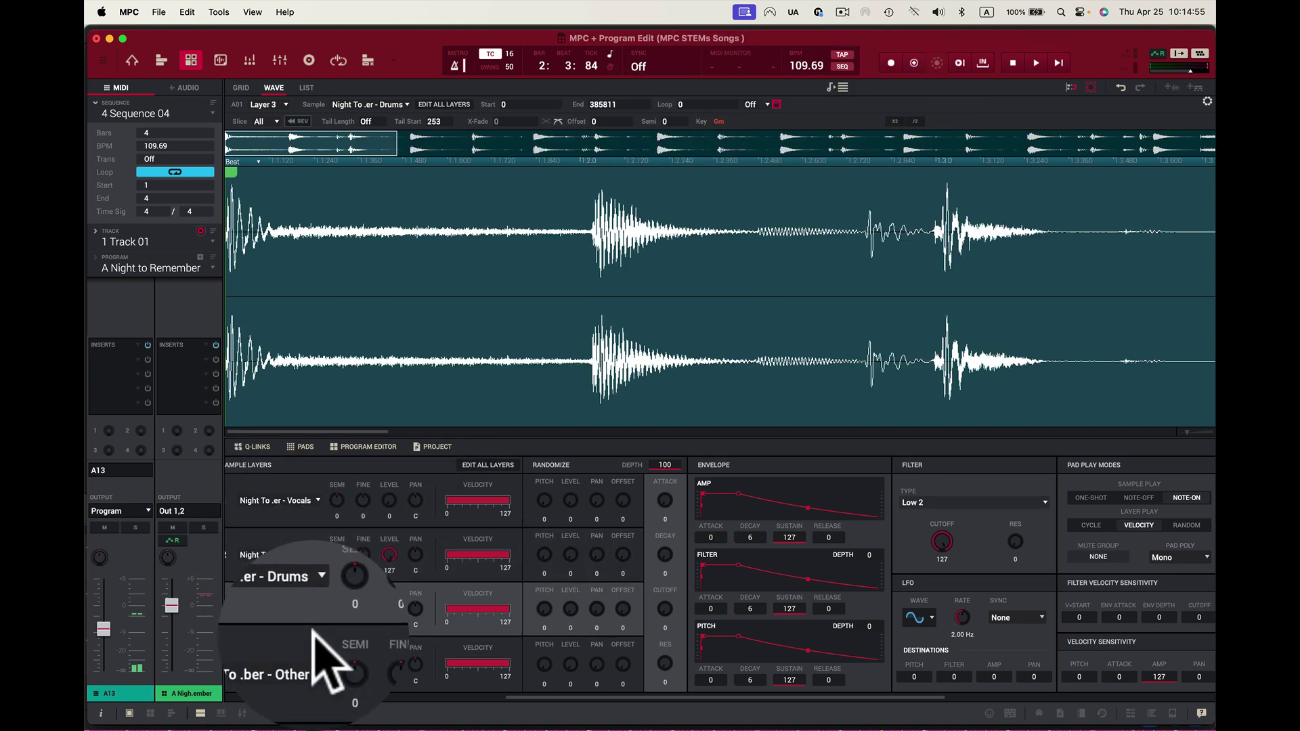
left_click(320, 662)
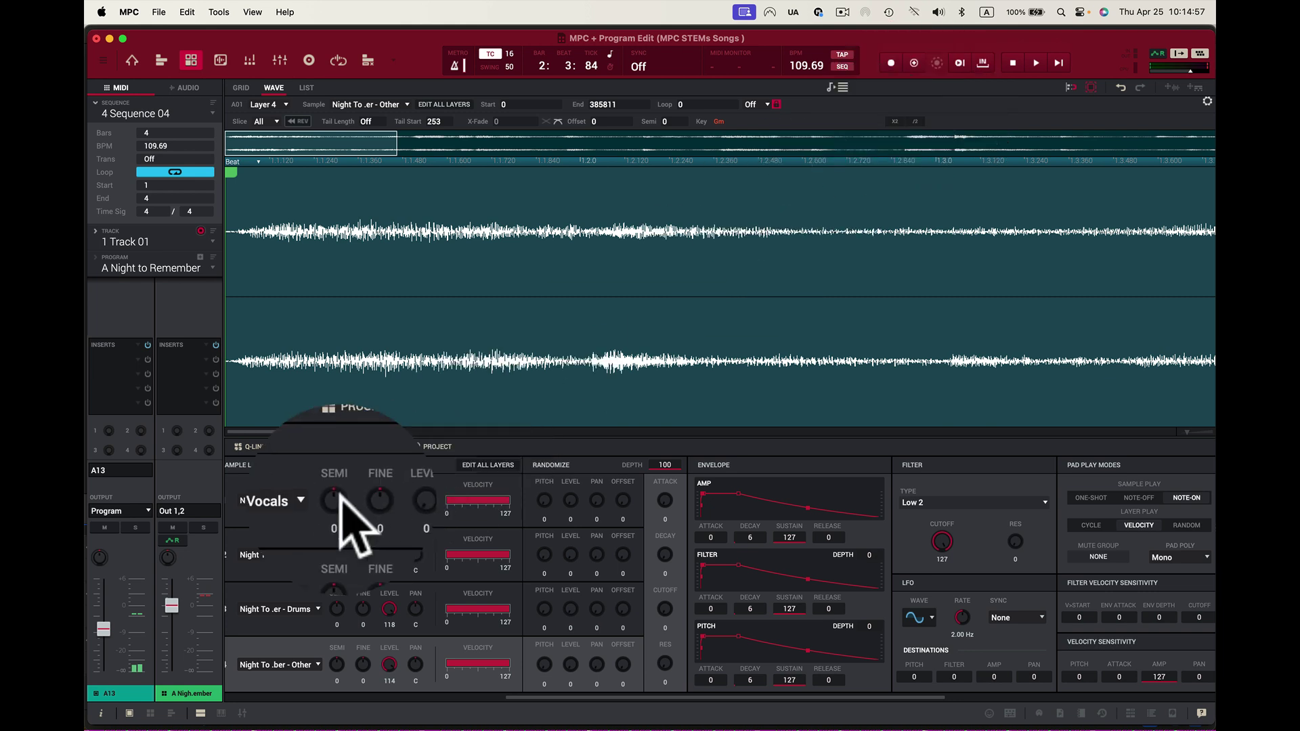
left_click(295, 482)
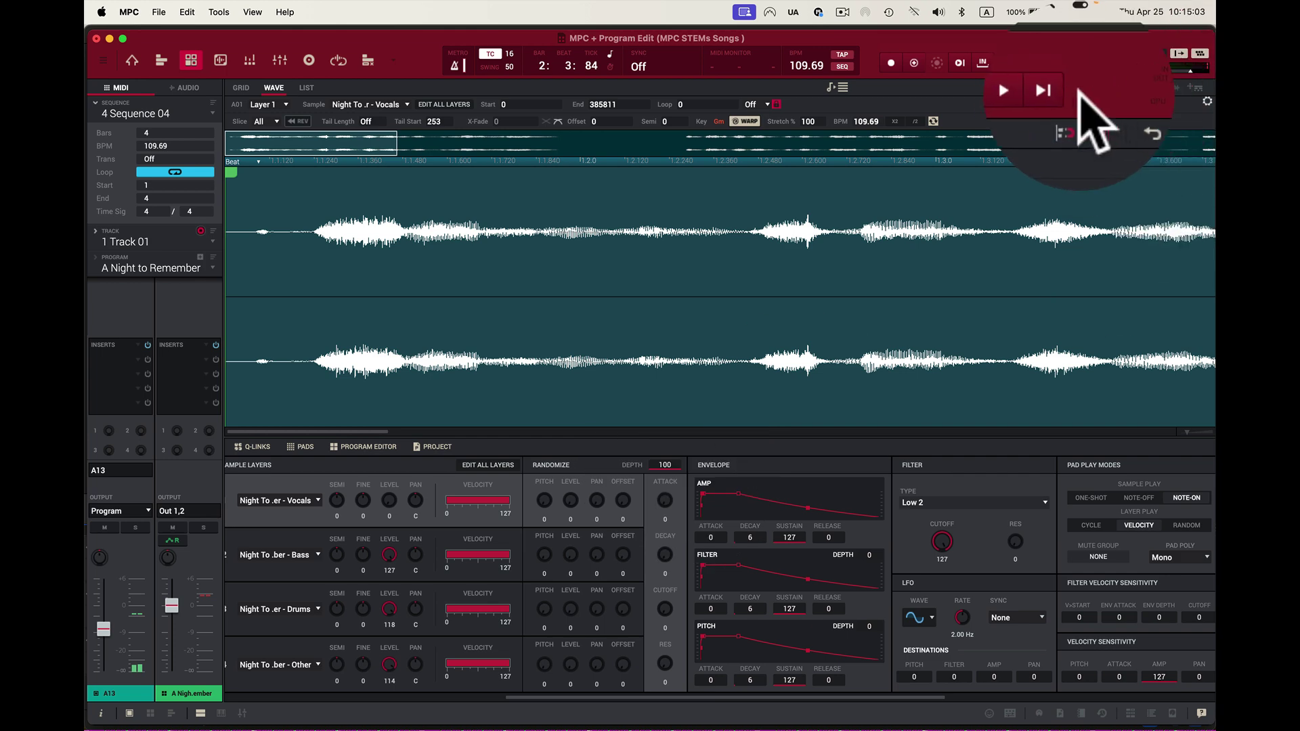
left_click(1035, 63)
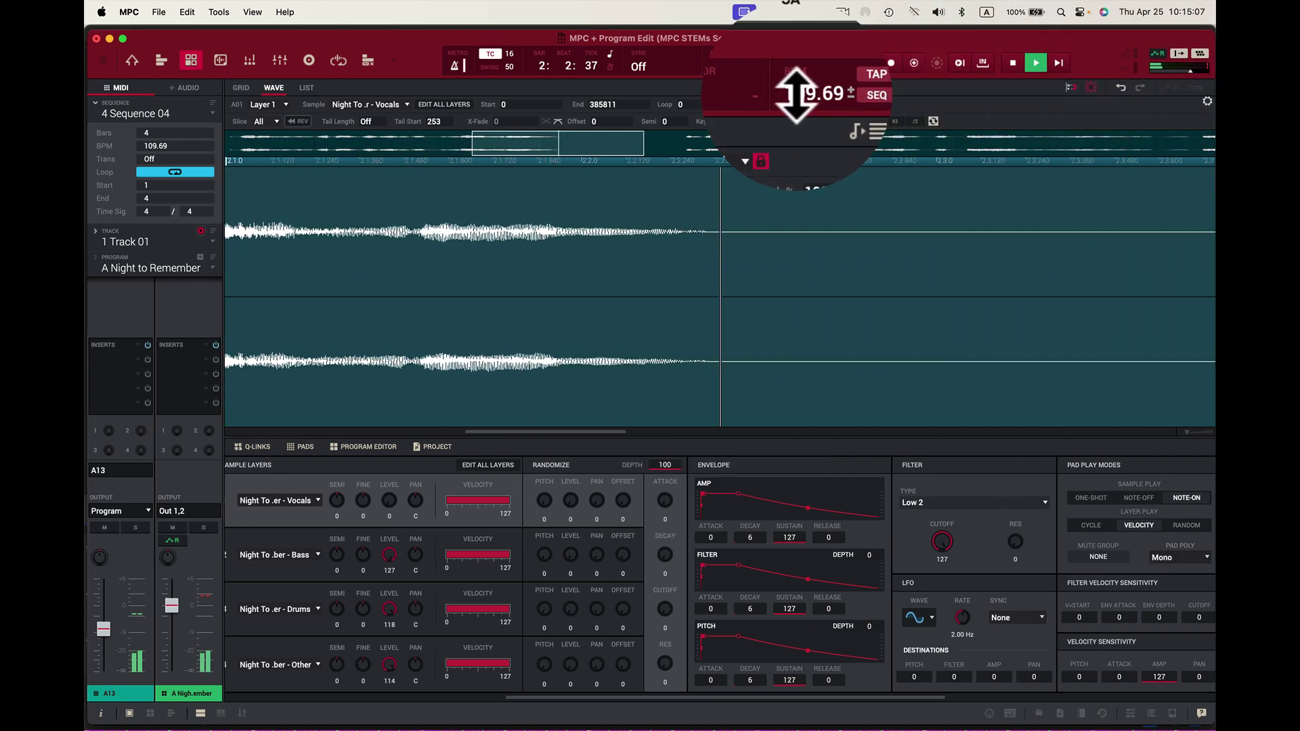
left_click_drag(796, 94, 827, 100)
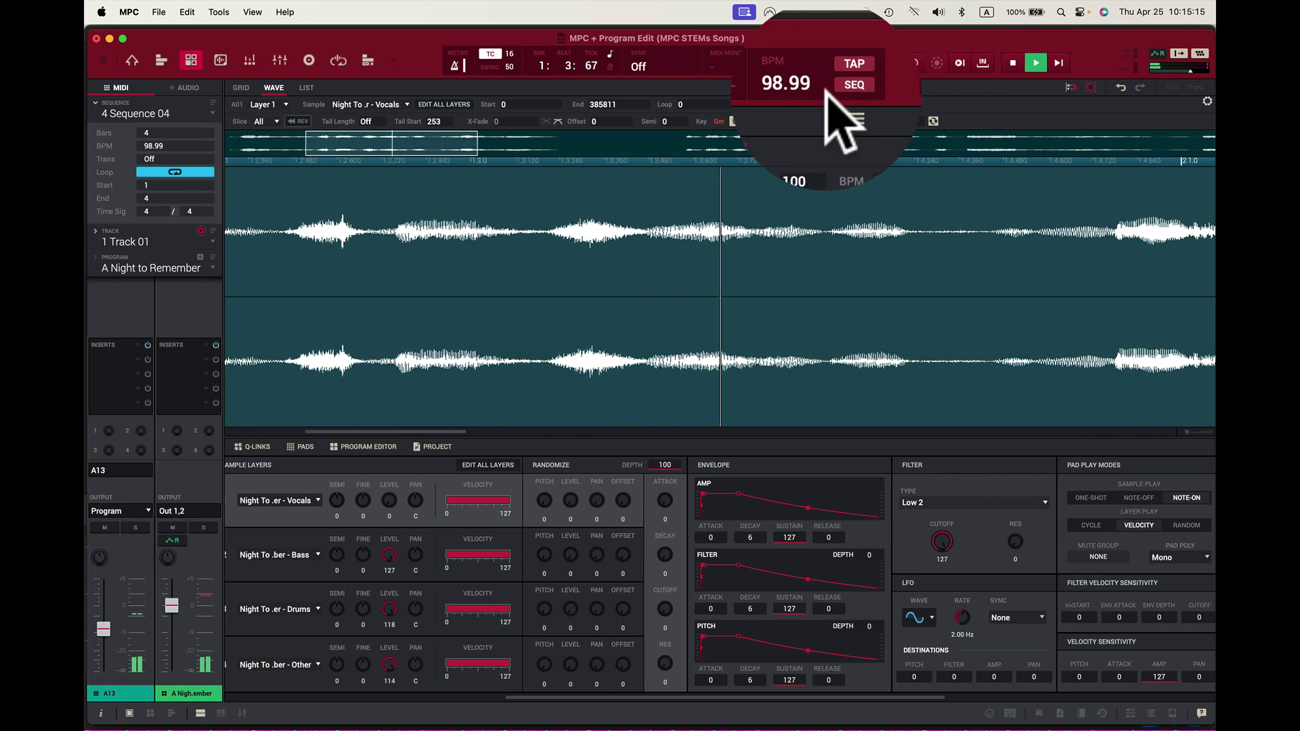
key("space")
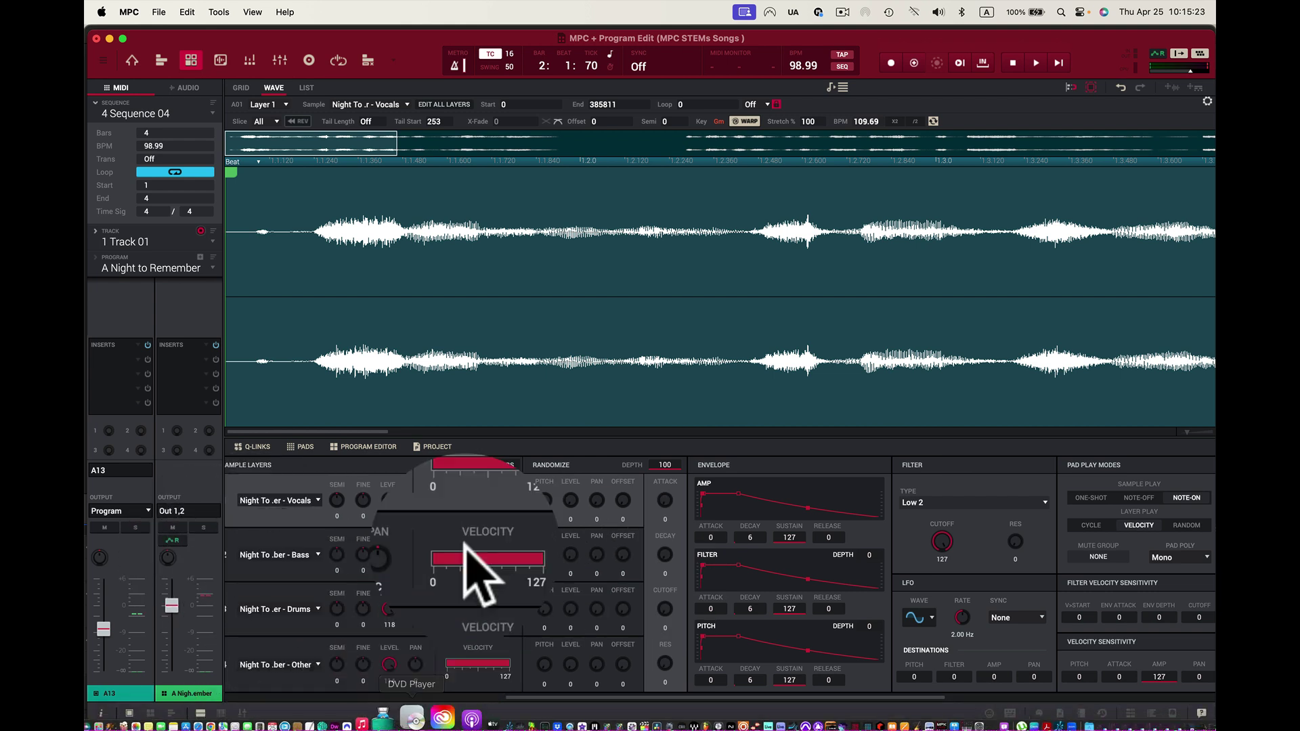
double_click(805, 86)
type("19")
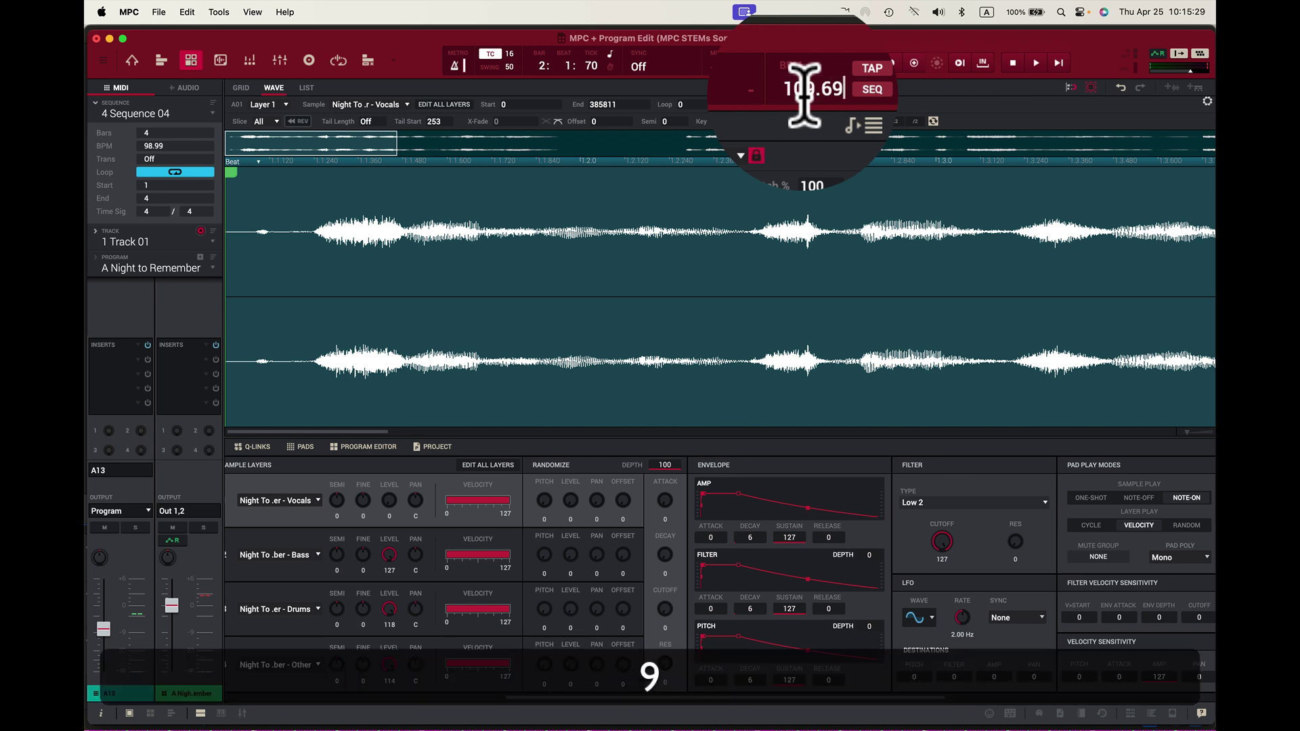
key("Return")
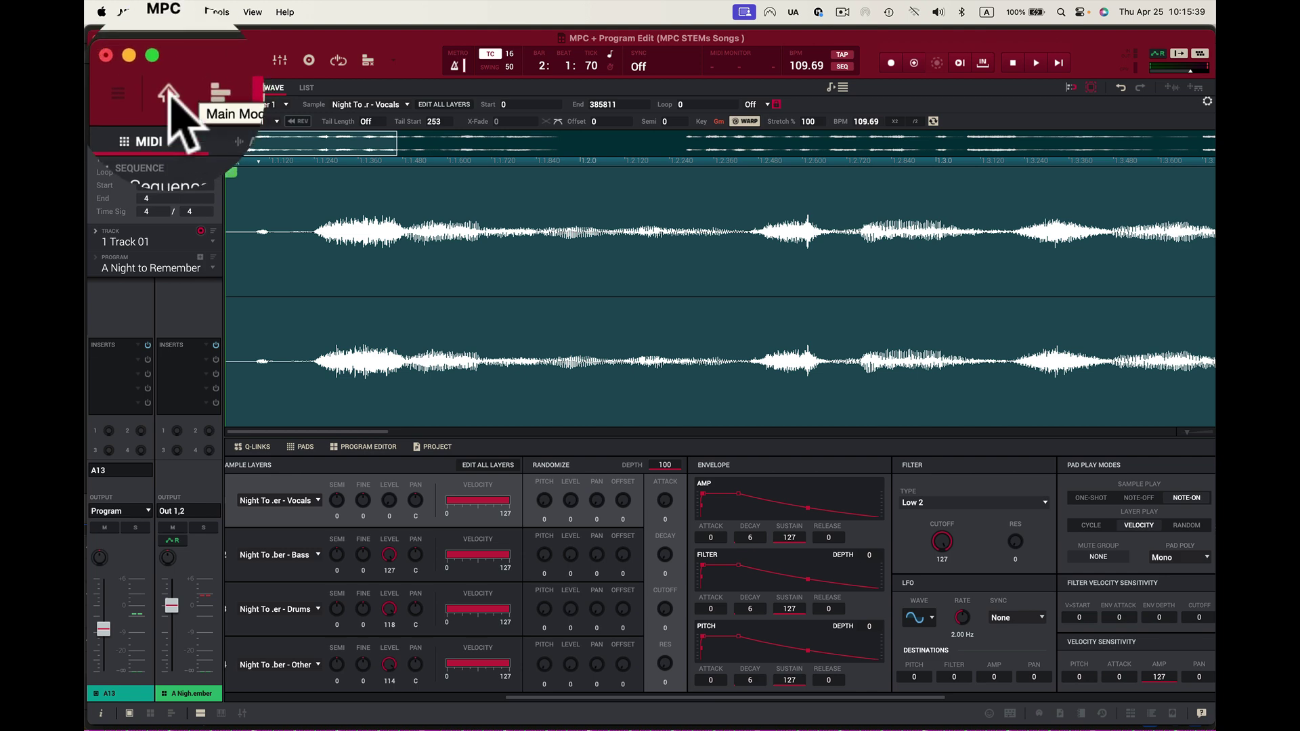
- In the grid view, drag Vocals, Bass, Drums and Other stems onto pads A09, A10, A11, A12
left_click(168, 92)
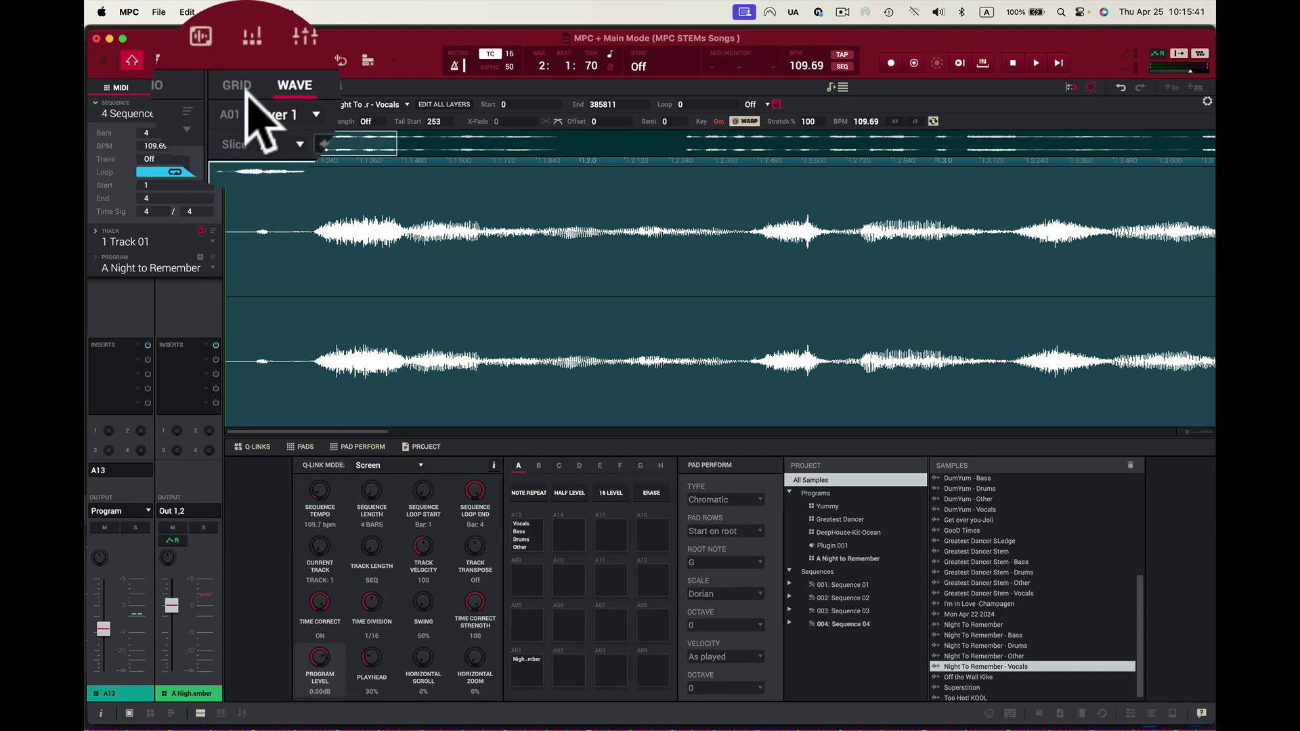
left_click(243, 93)
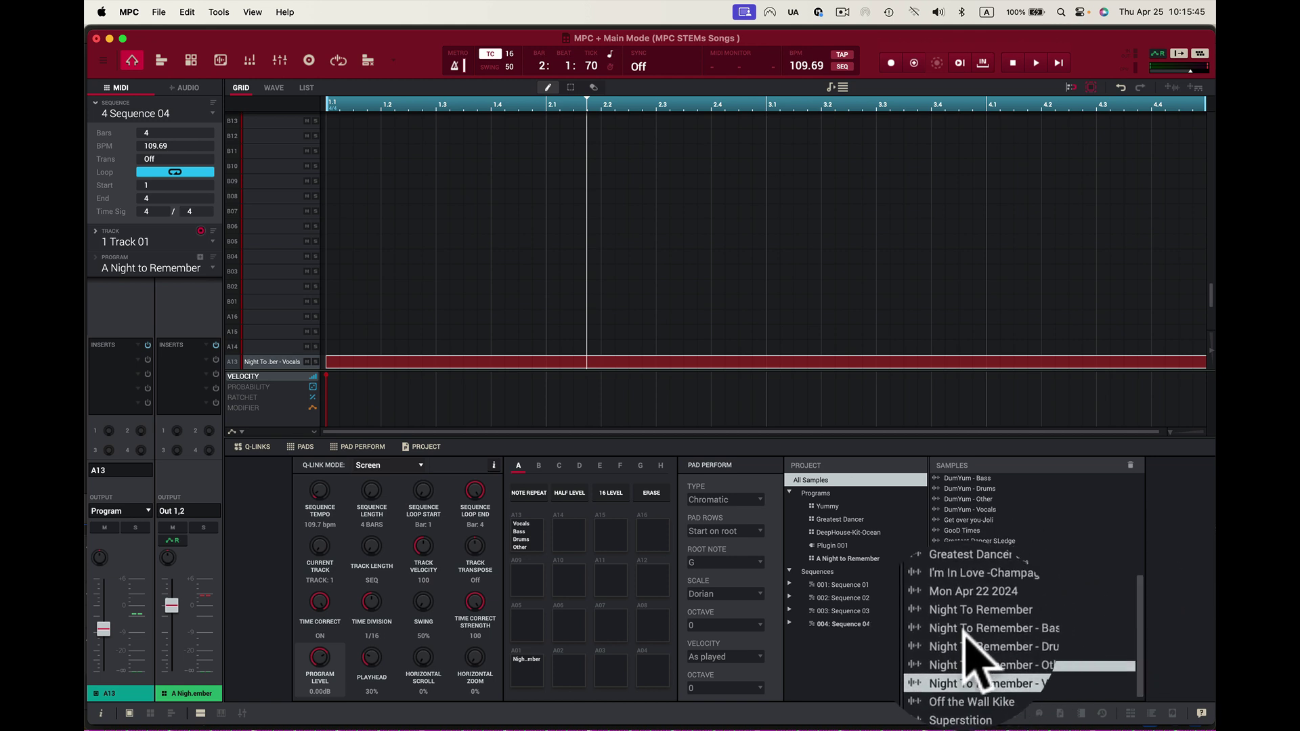
left_click_drag(981, 660, 538, 599)
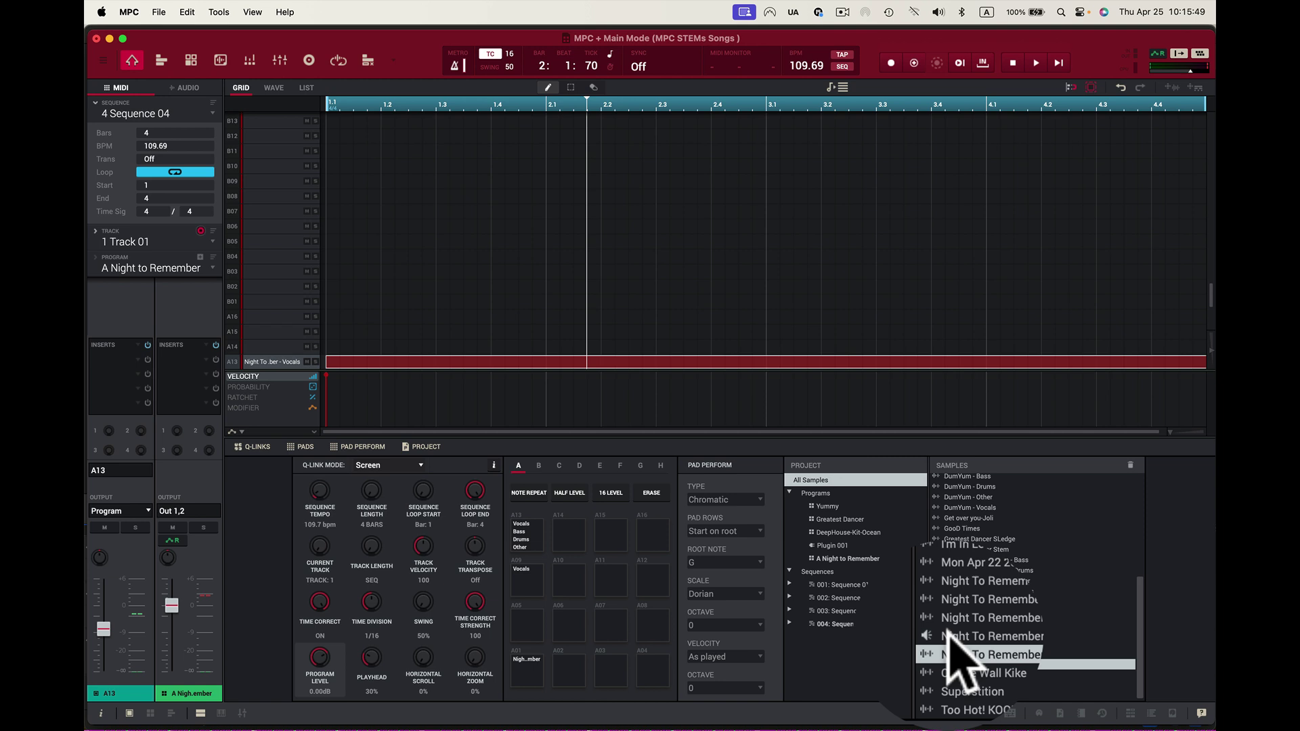
left_click_drag(981, 654, 654, 581)
left_click_drag(981, 644, 626, 594)
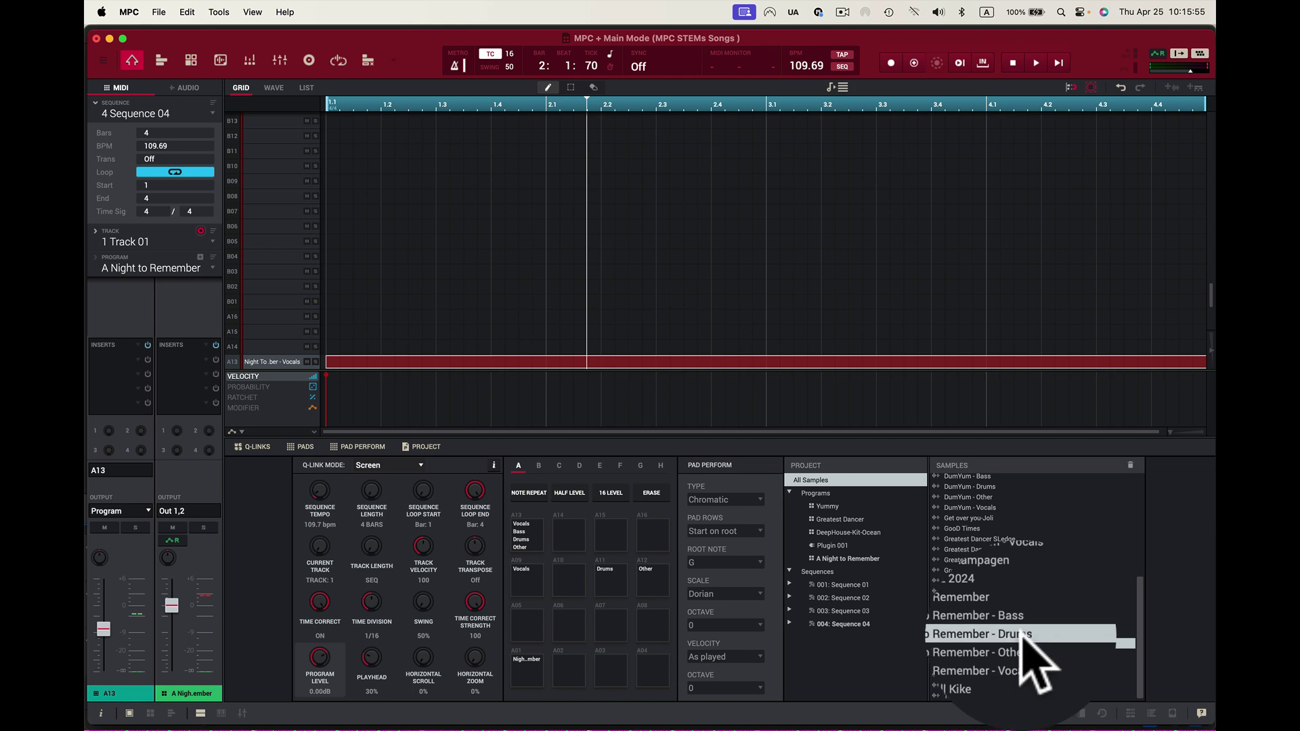
left_click_drag(1006, 632, 592, 597)
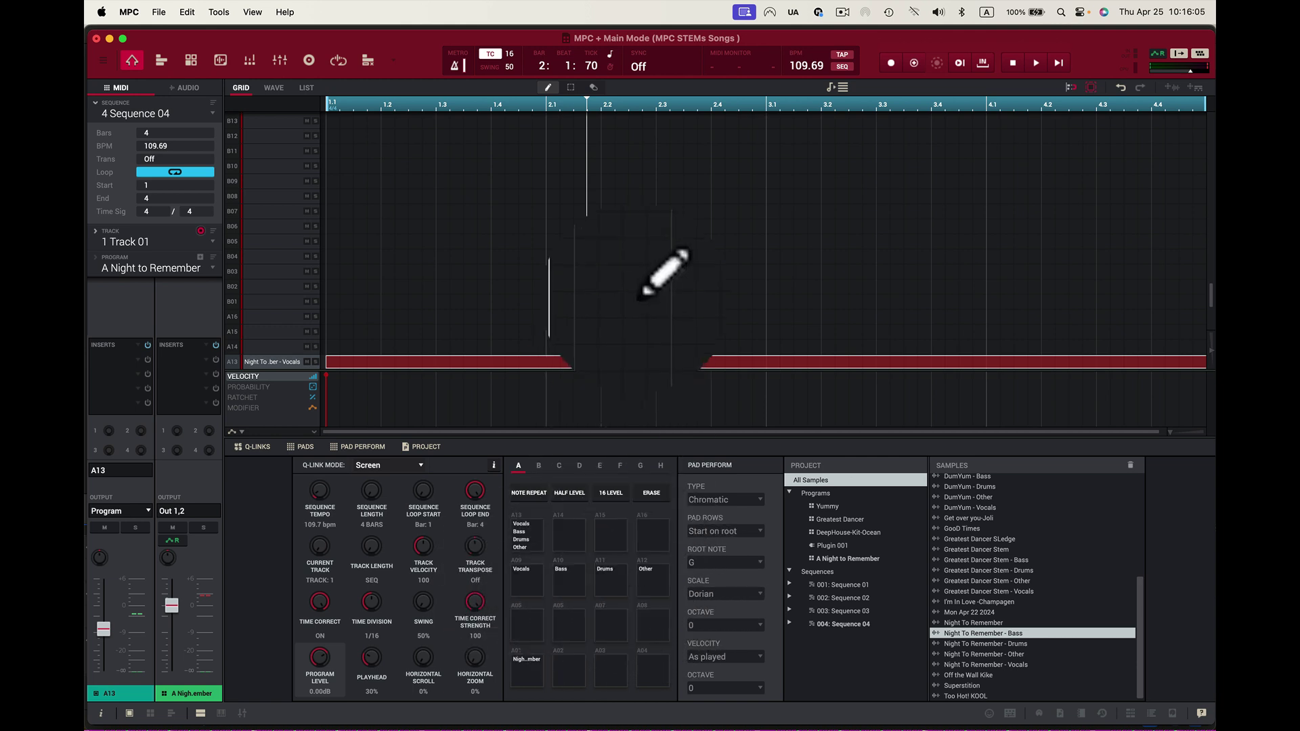
- Move the long A13 note down to A12 and draw four-bar notes on pads A11, A10 and A09
scroll(650, 278, "down", 5)
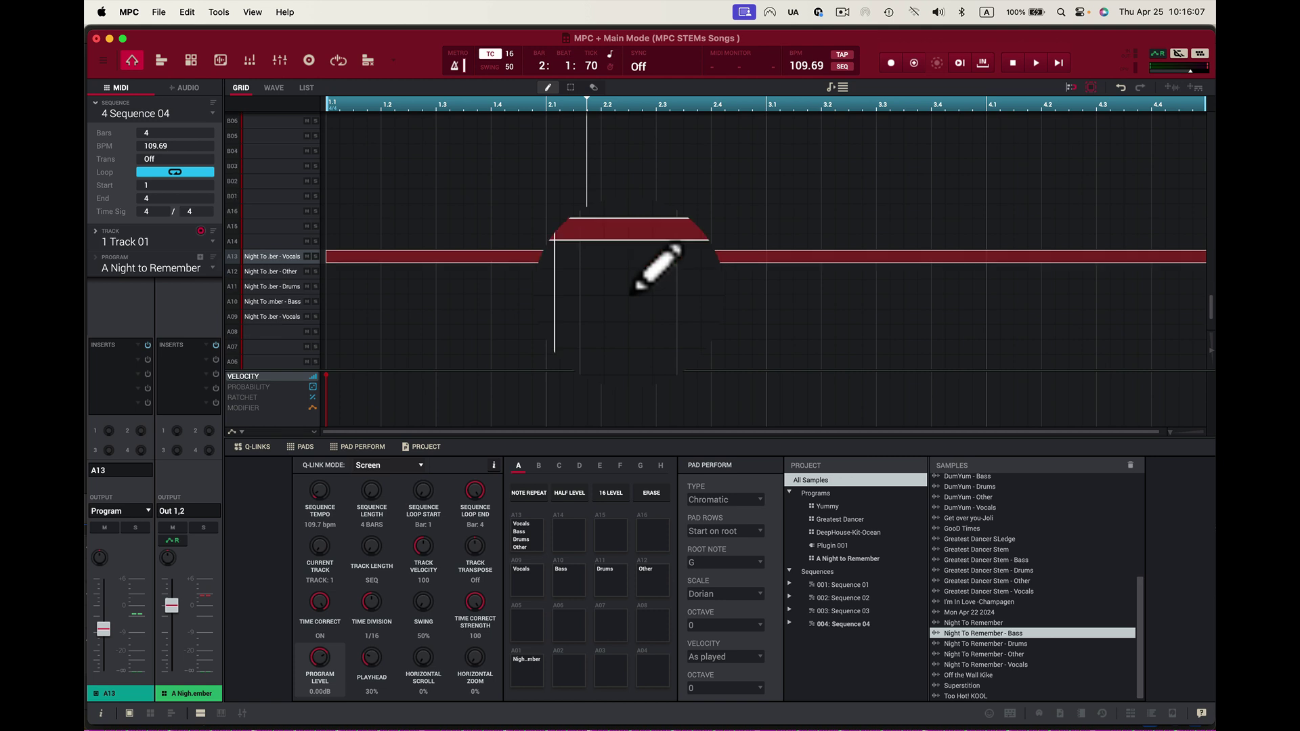
left_click_drag(411, 259, 408, 275)
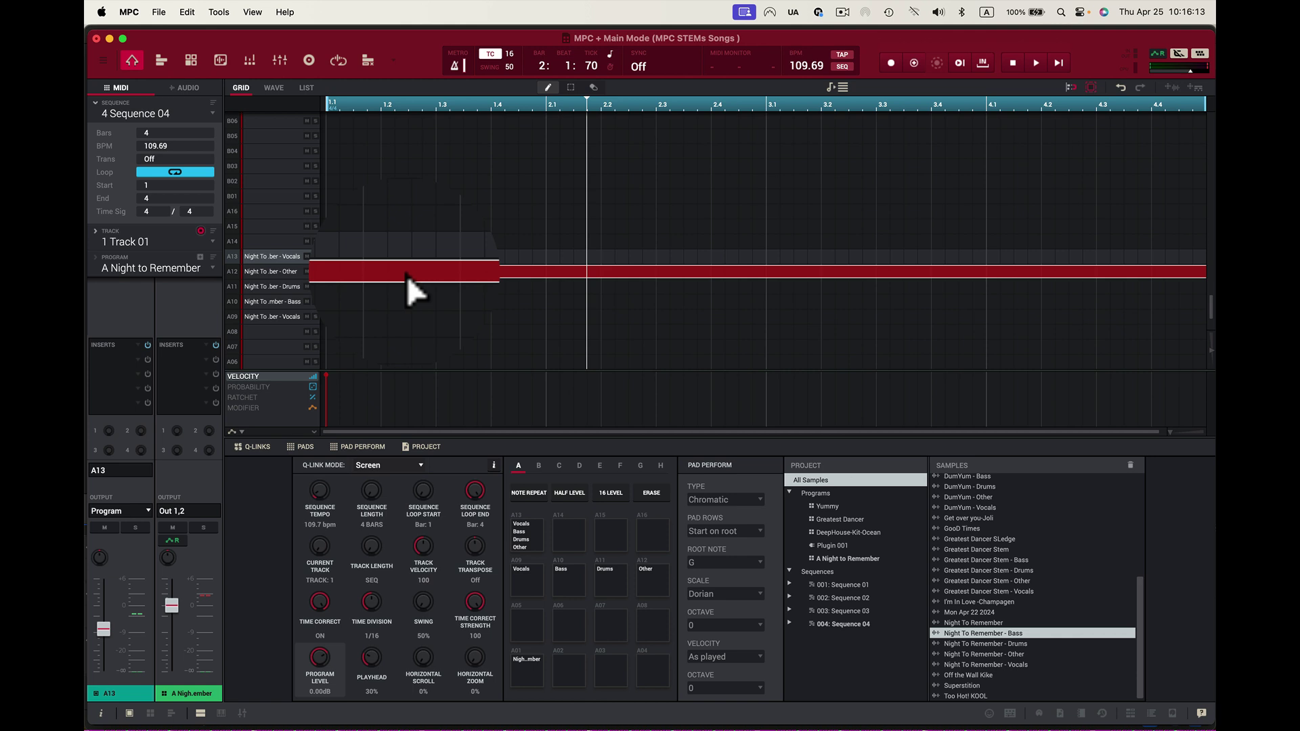
left_click(333, 283)
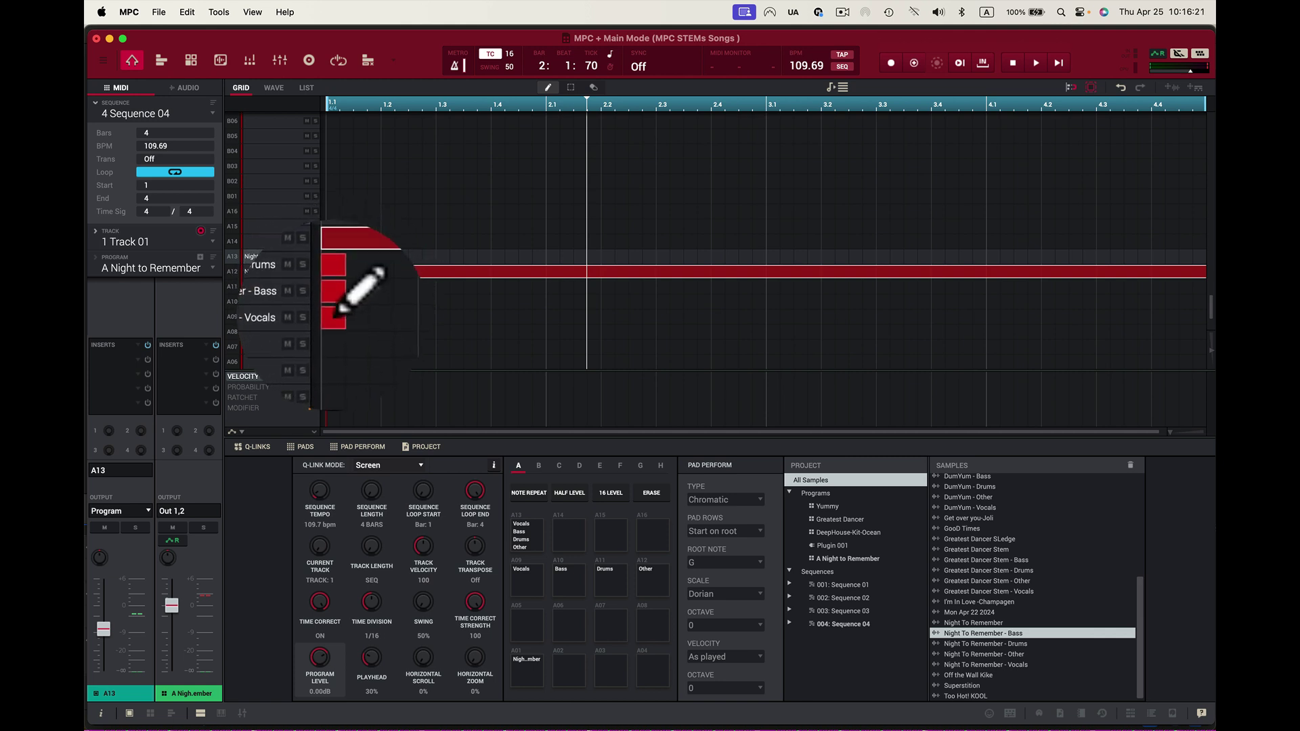
left_click_drag(340, 287, 1204, 287)
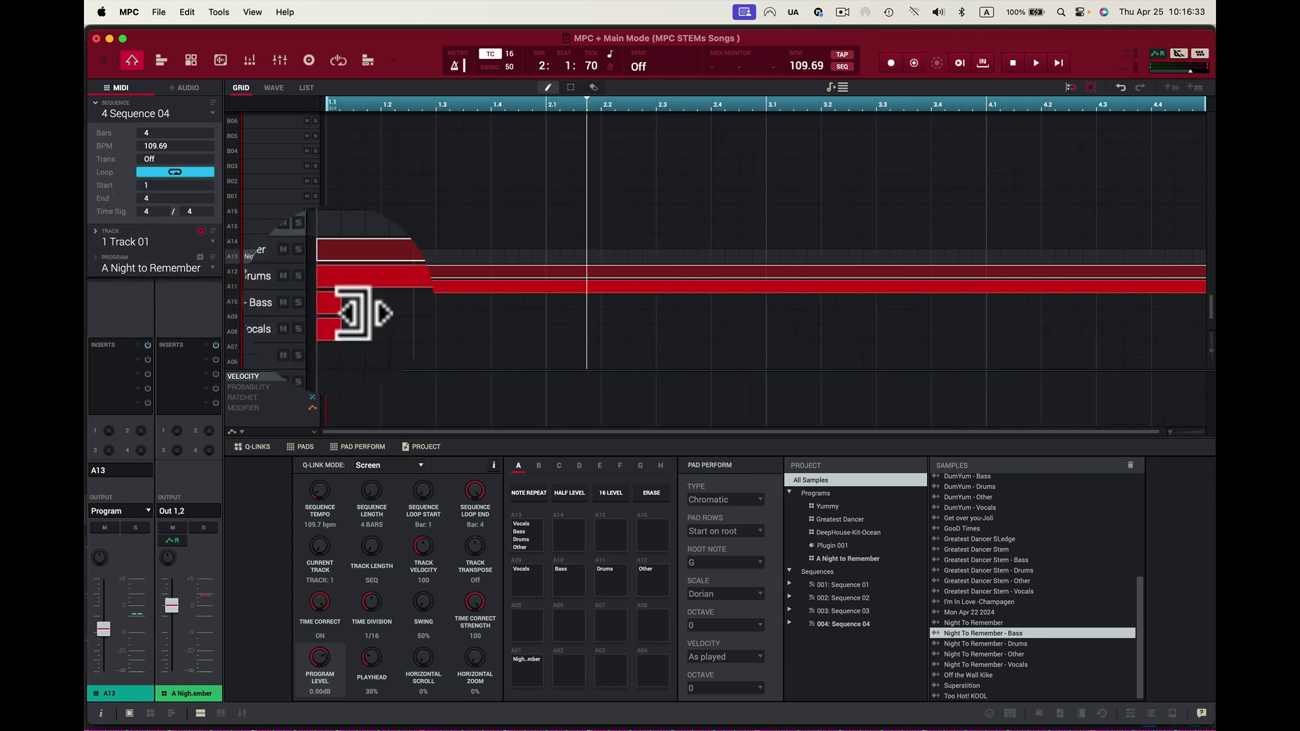
left_click_drag(359, 313, 1201, 362)
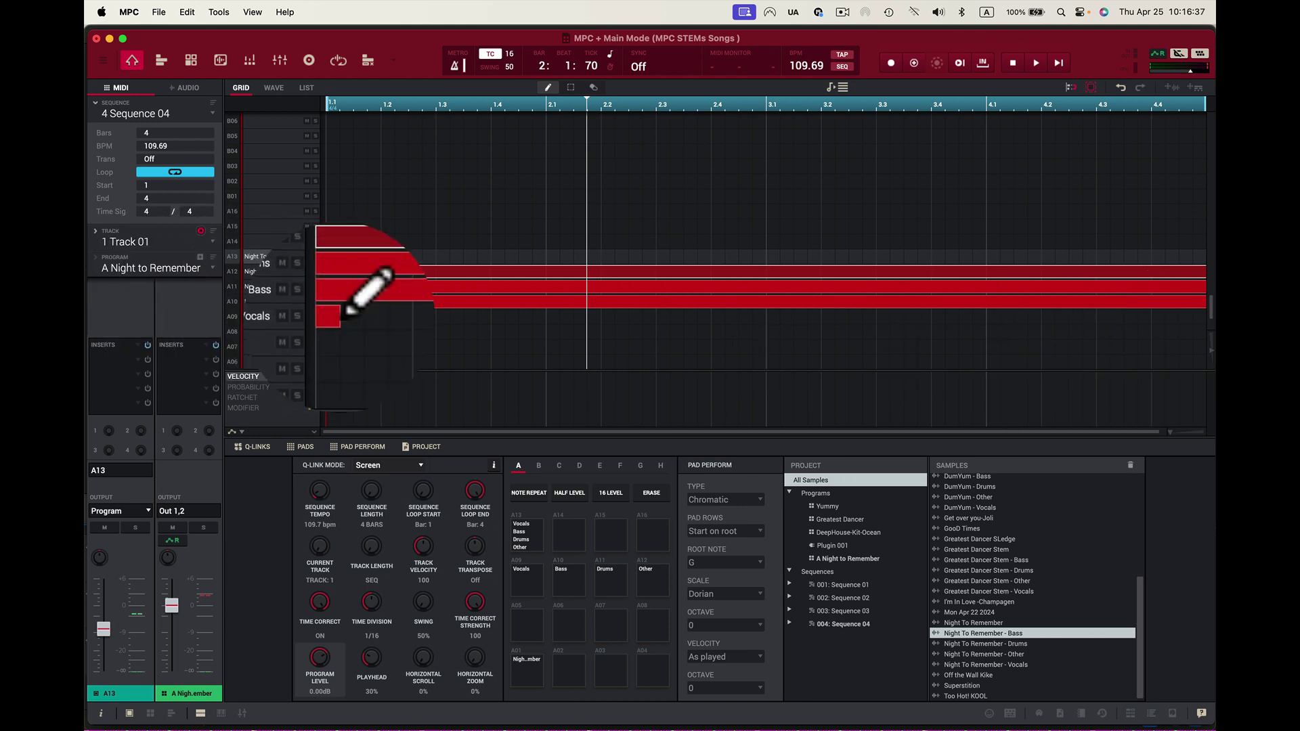
left_click_drag(359, 332, 1198, 376)
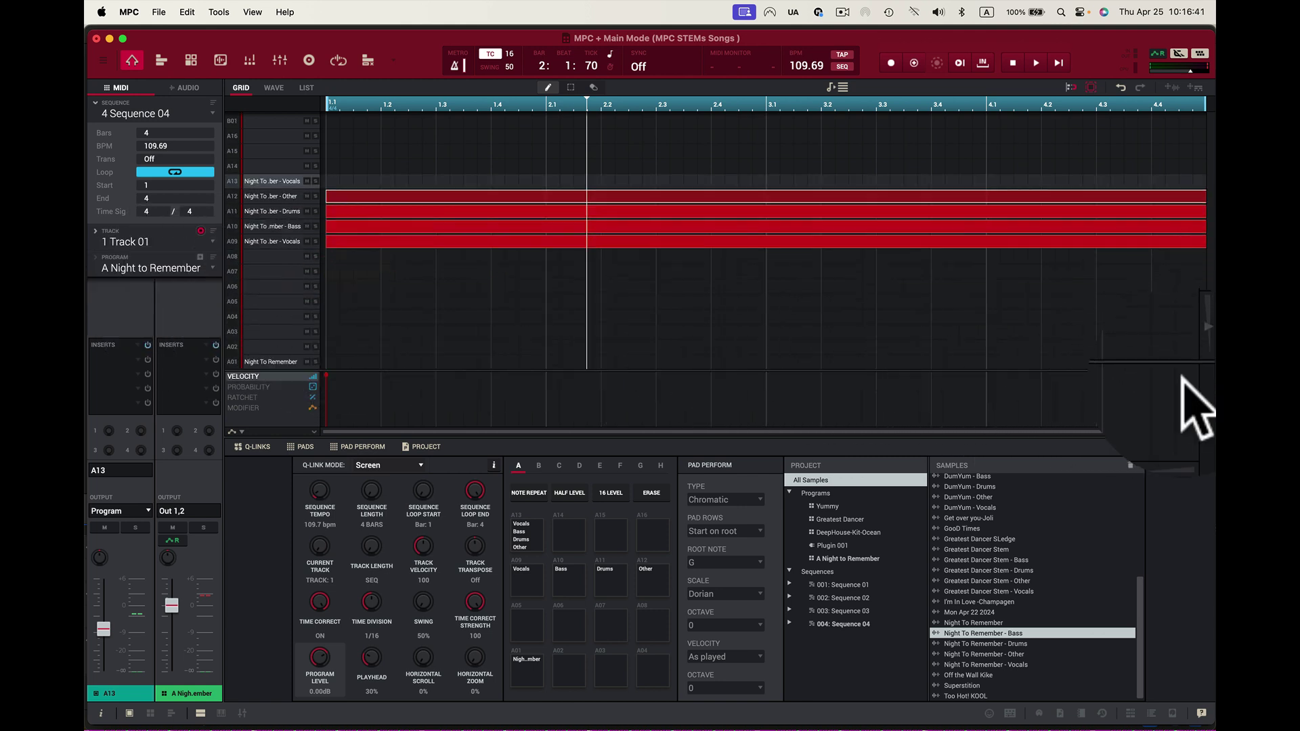
left_click_drag(1119, 430, 964, 464)
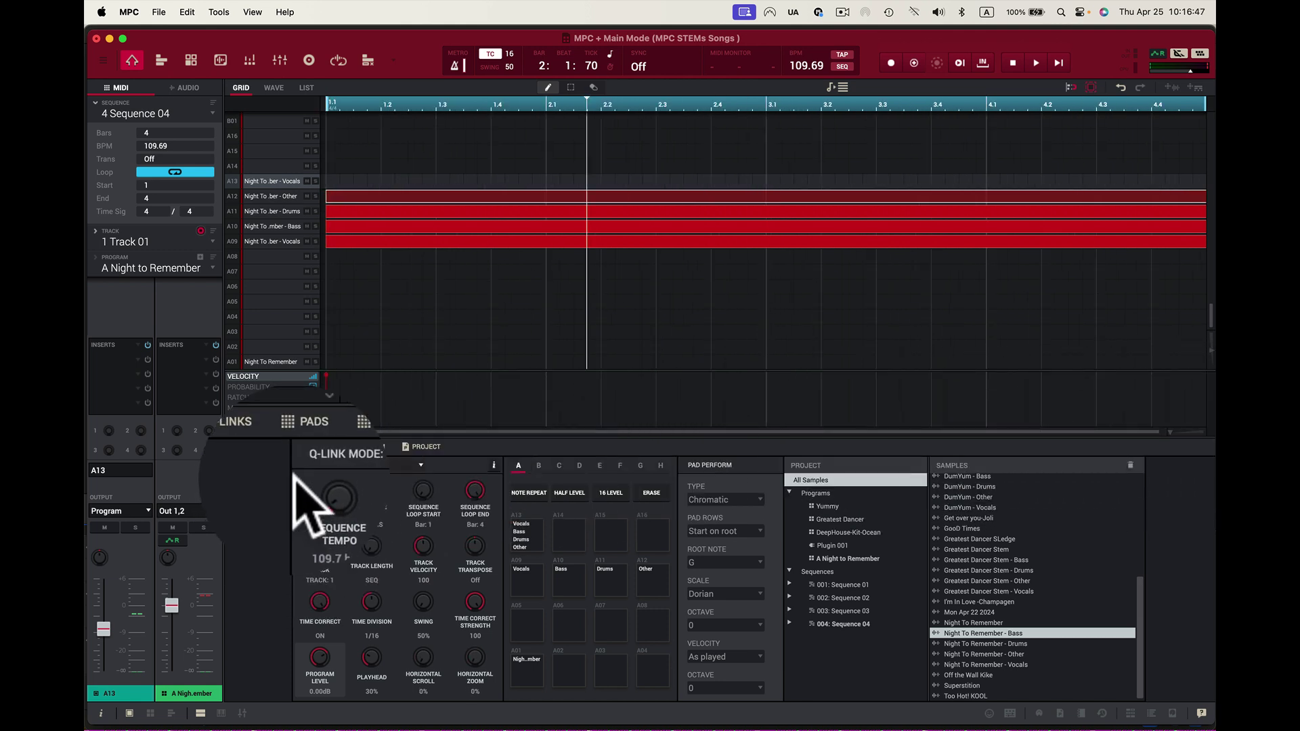
left_click(272, 210)
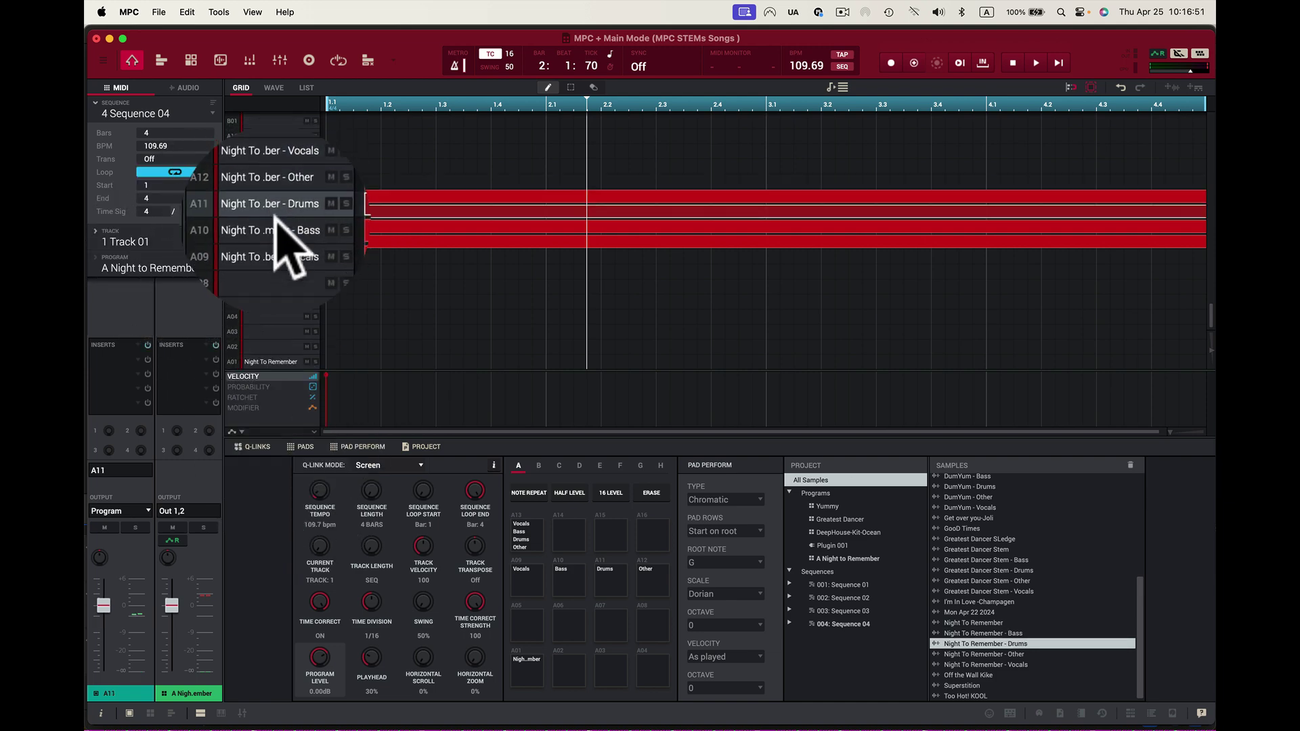
left_click(220, 60)
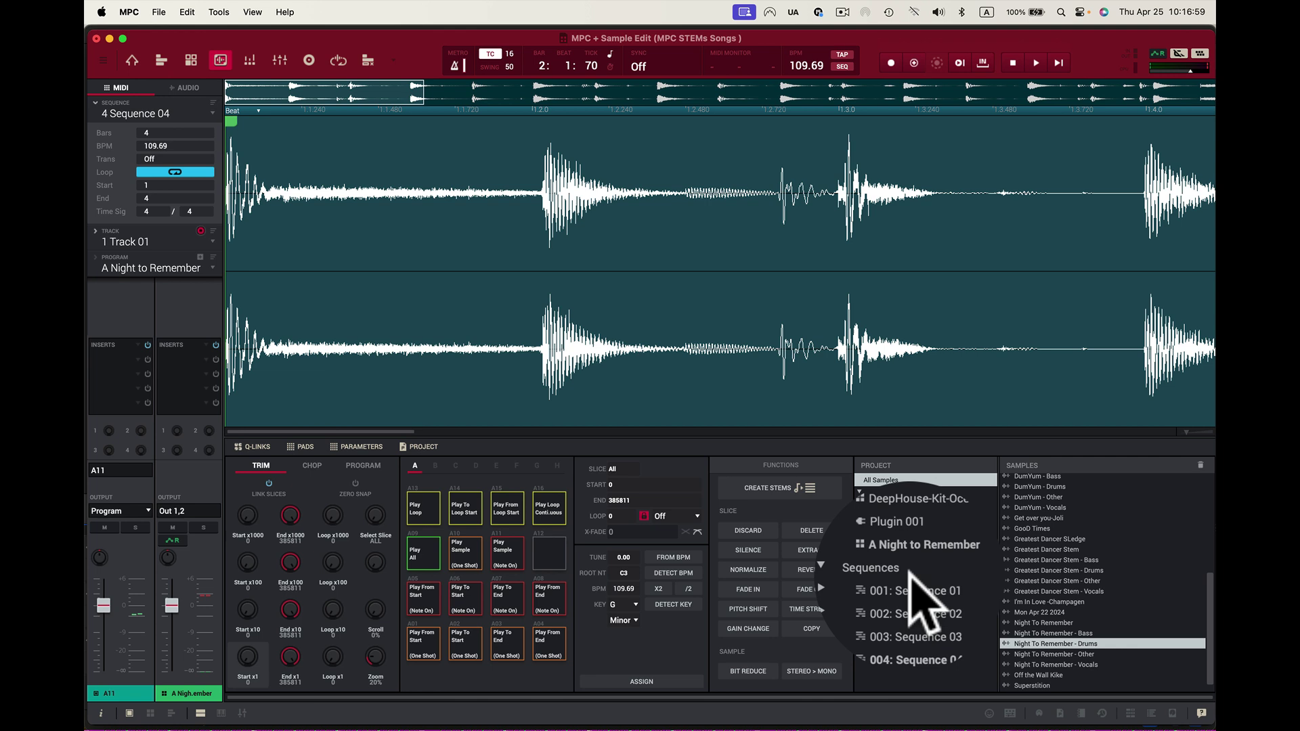
left_click(165, 86)
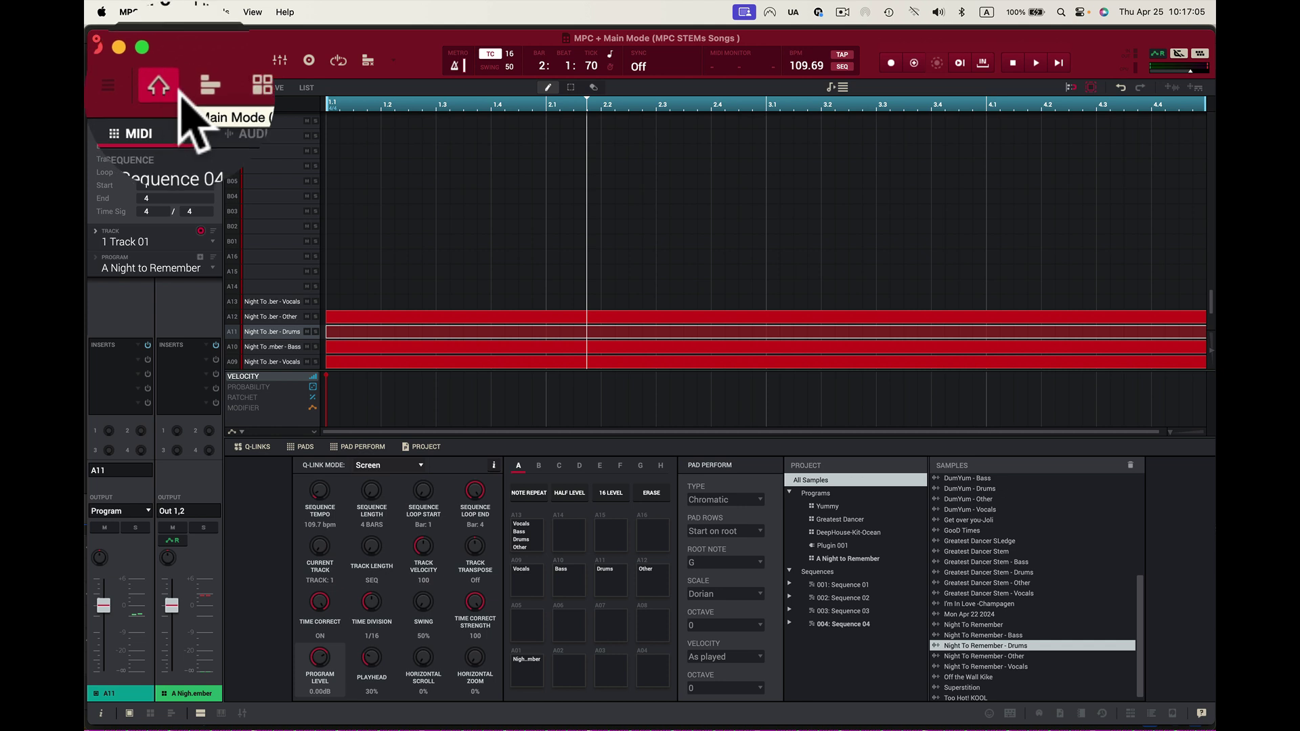
- Audition pad A11 and switch on warping for its Drums stem, then select the Bass pad A10
left_click(275, 88)
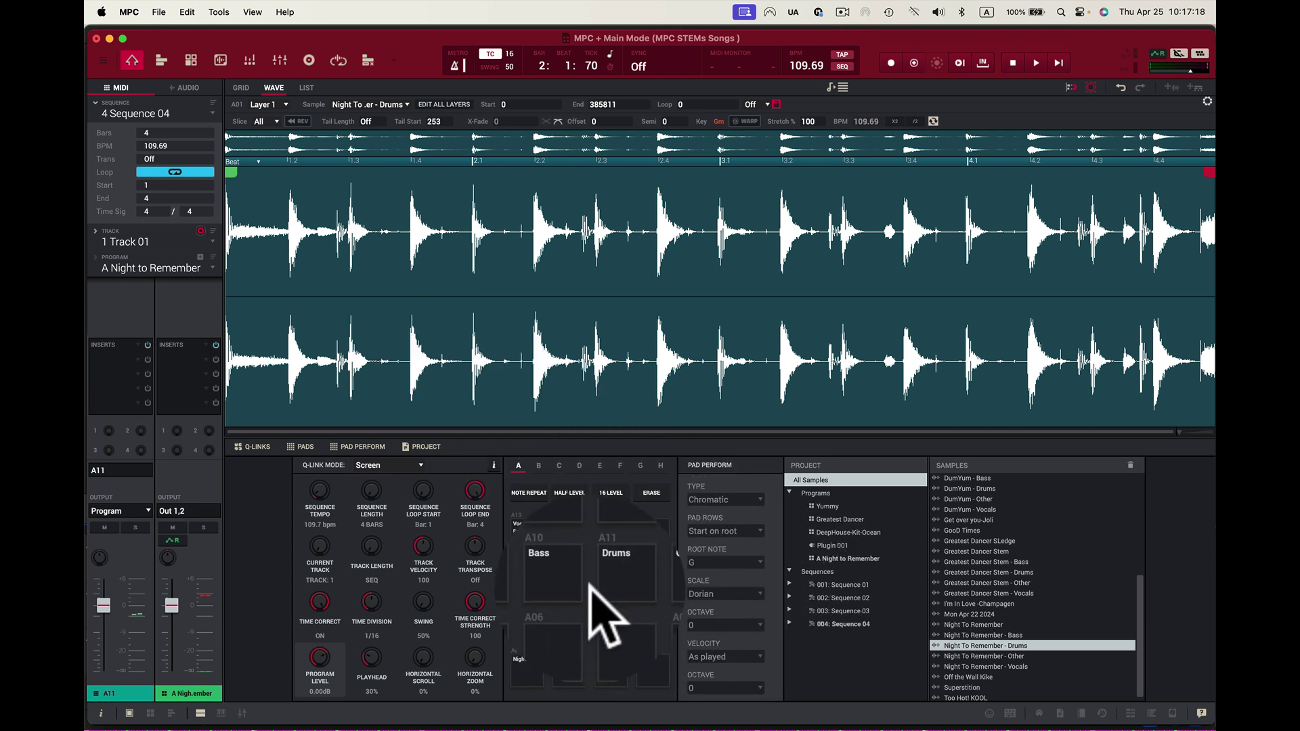
left_click(610, 576)
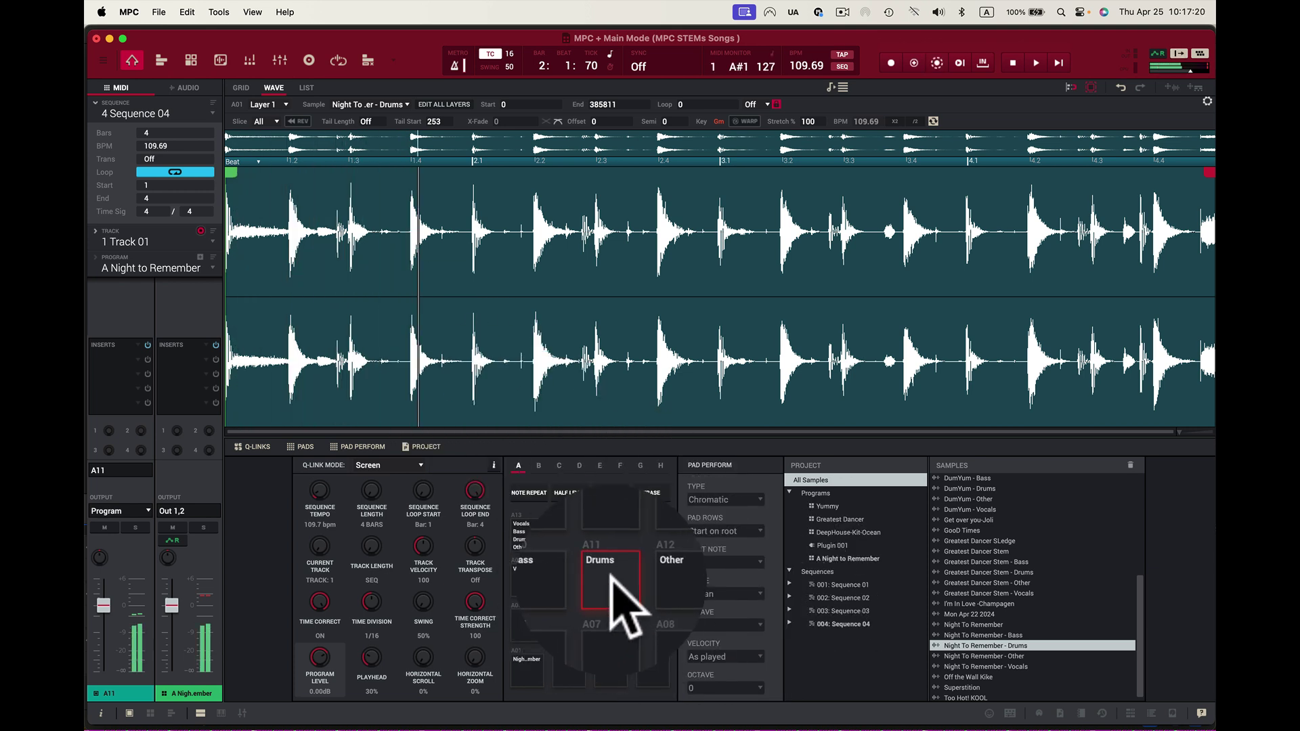
left_click(745, 121)
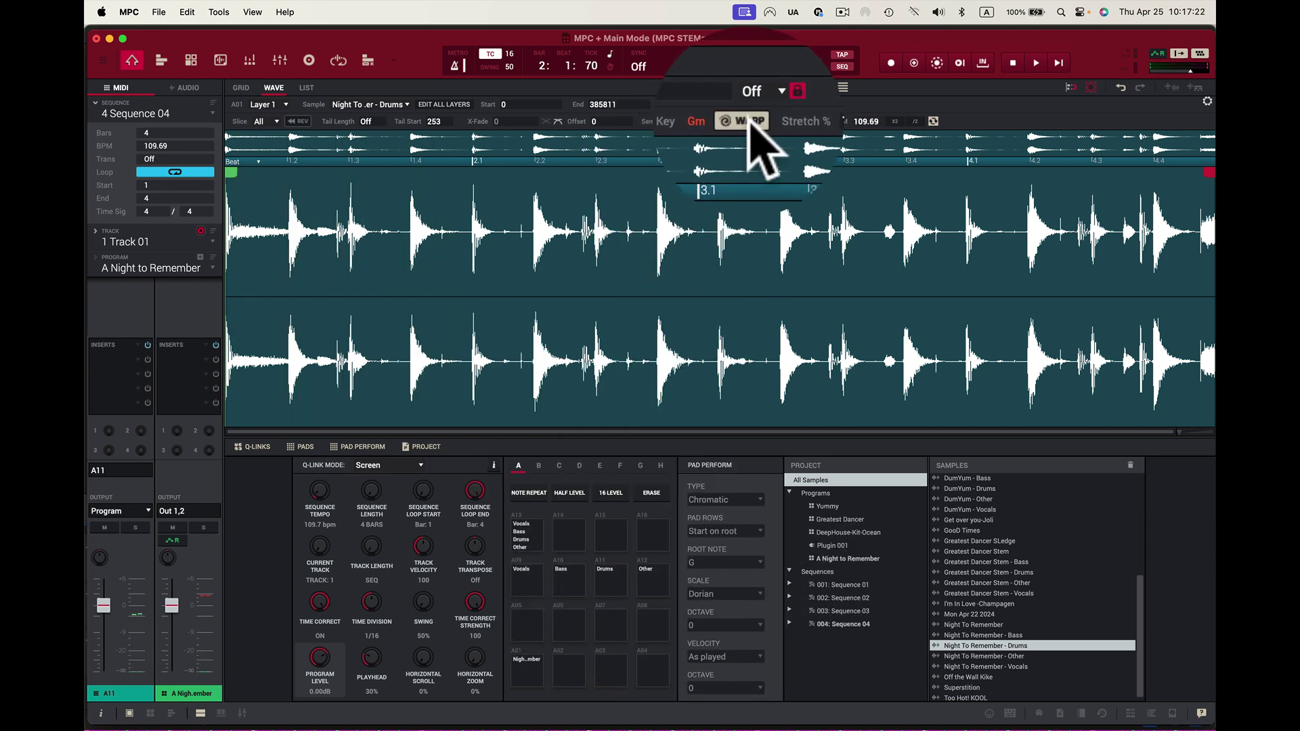
left_click(568, 577)
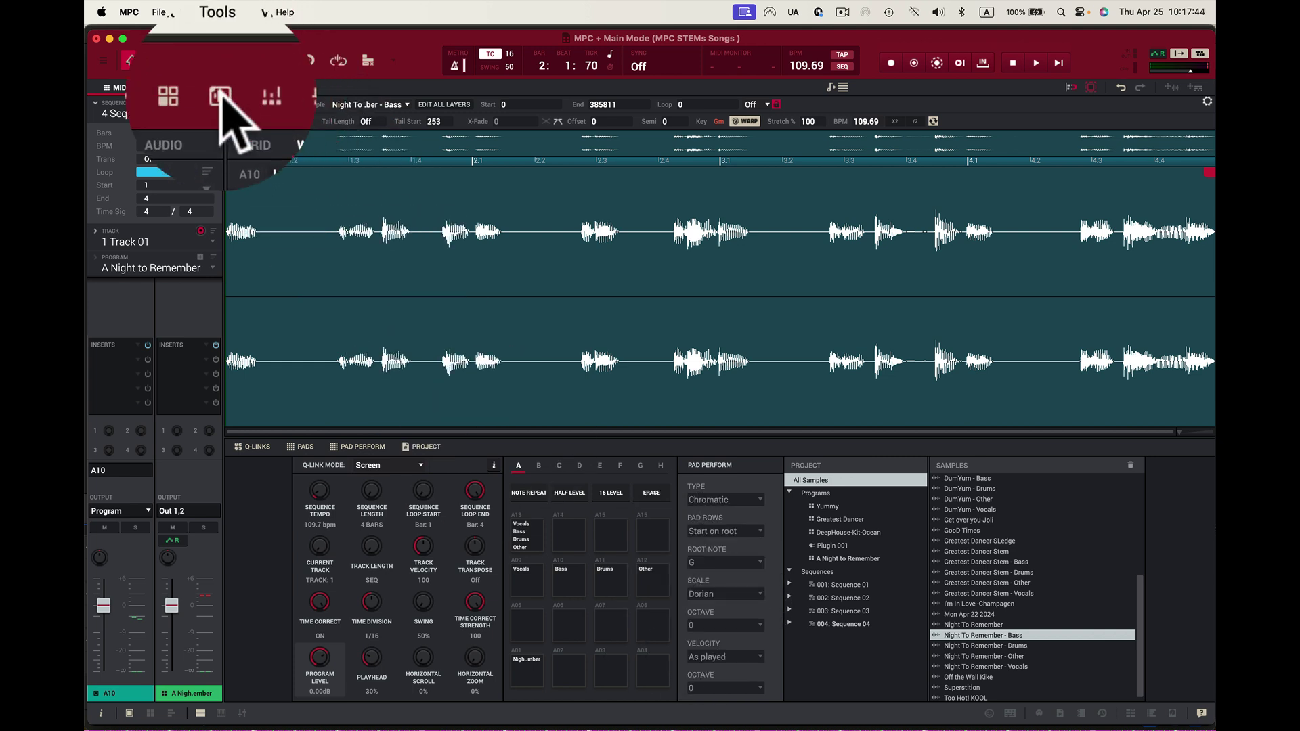
- Normalize the Night To Remember - Bass sample in Sample Edit
left_click(220, 59)
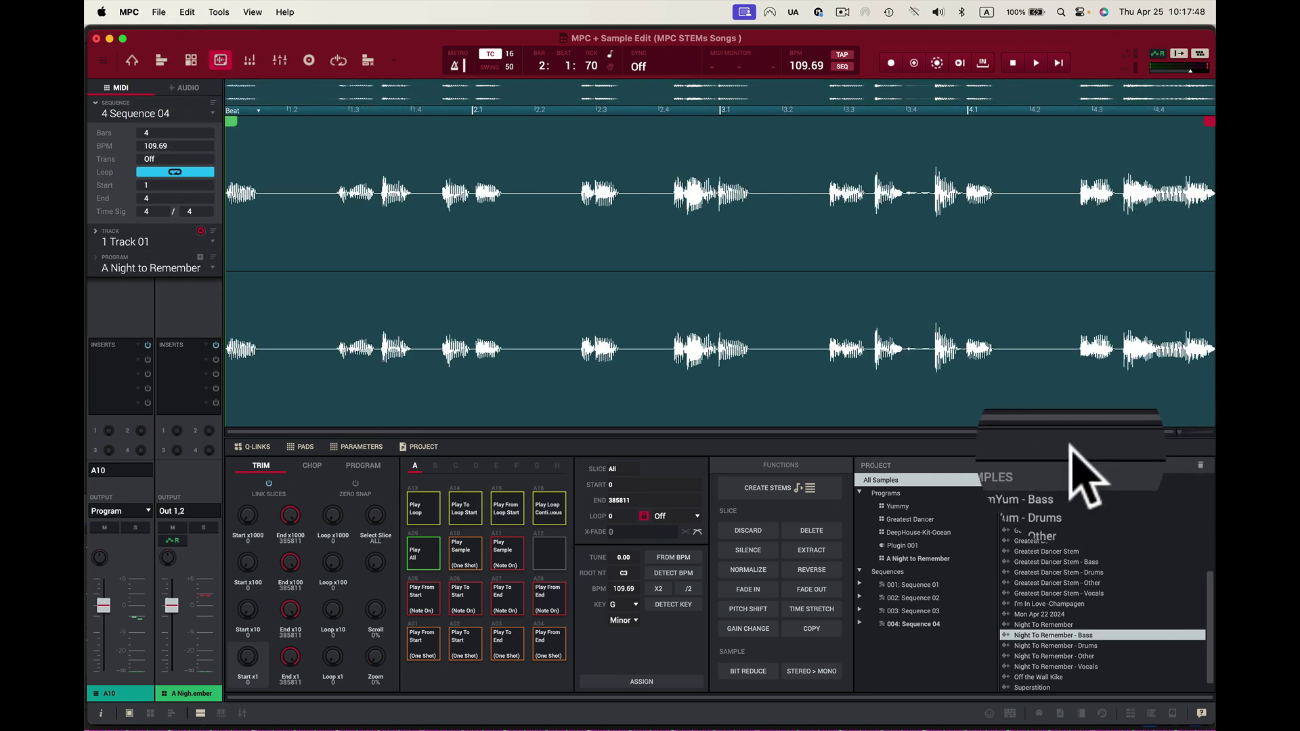
mouse_move(1105, 726)
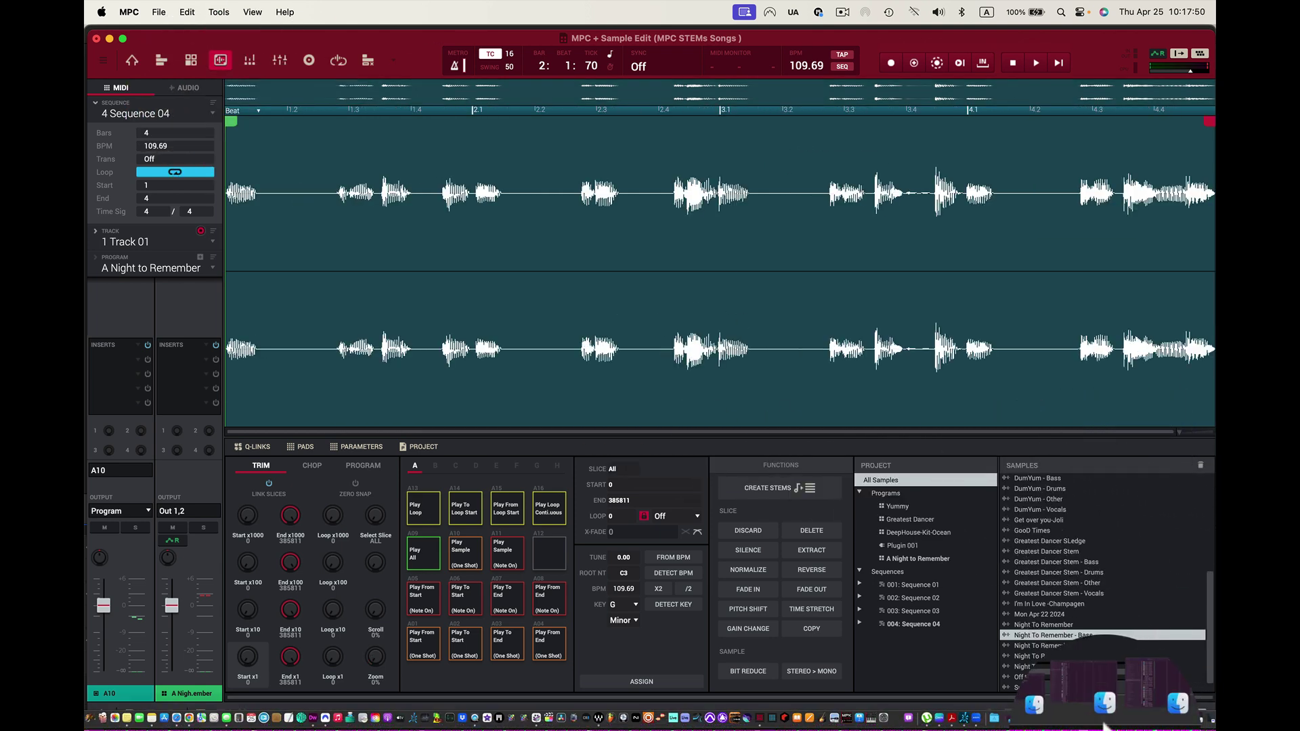
left_click(1005, 636)
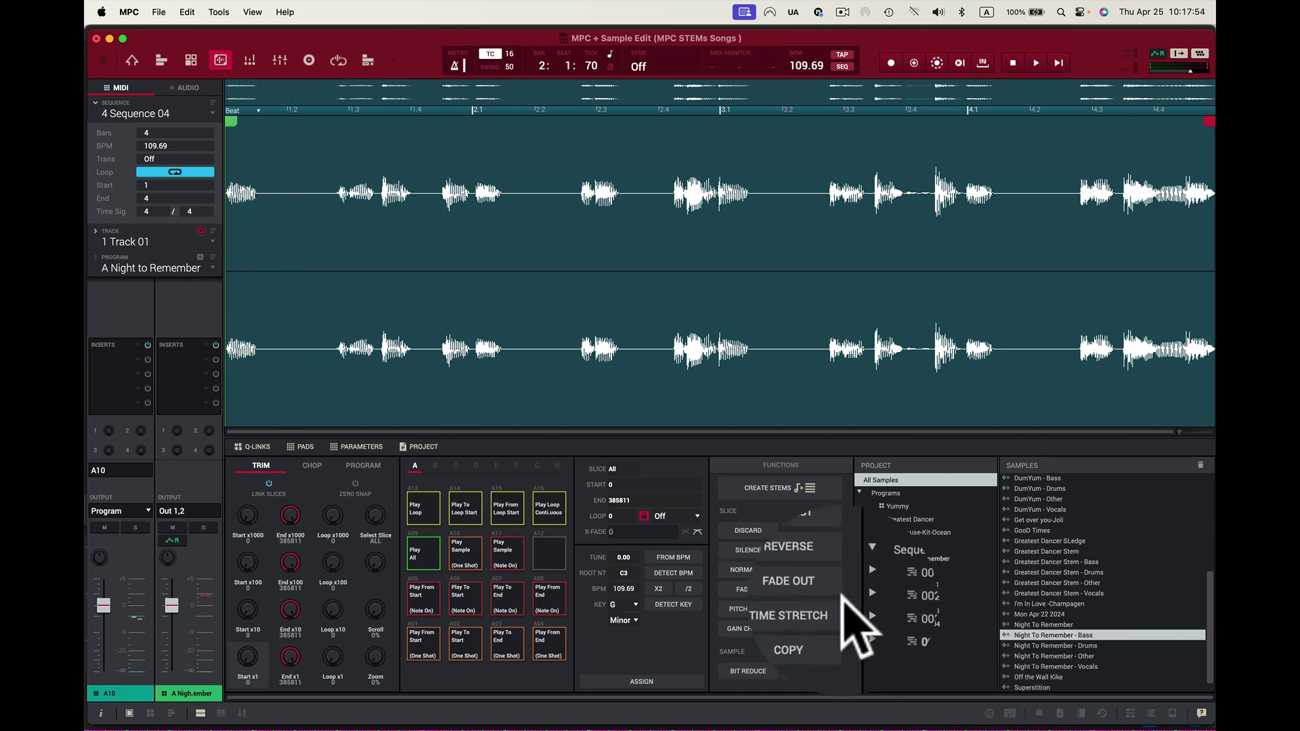
left_click(757, 572)
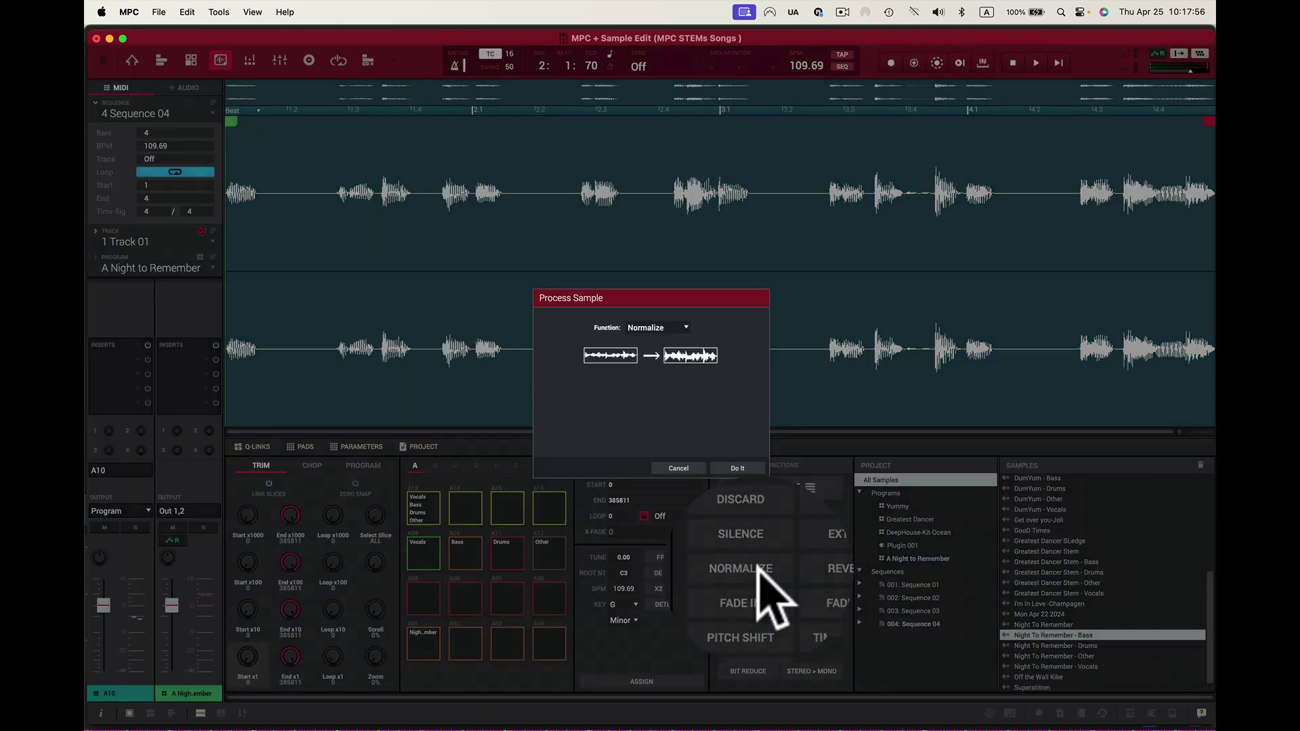
left_click(741, 466)
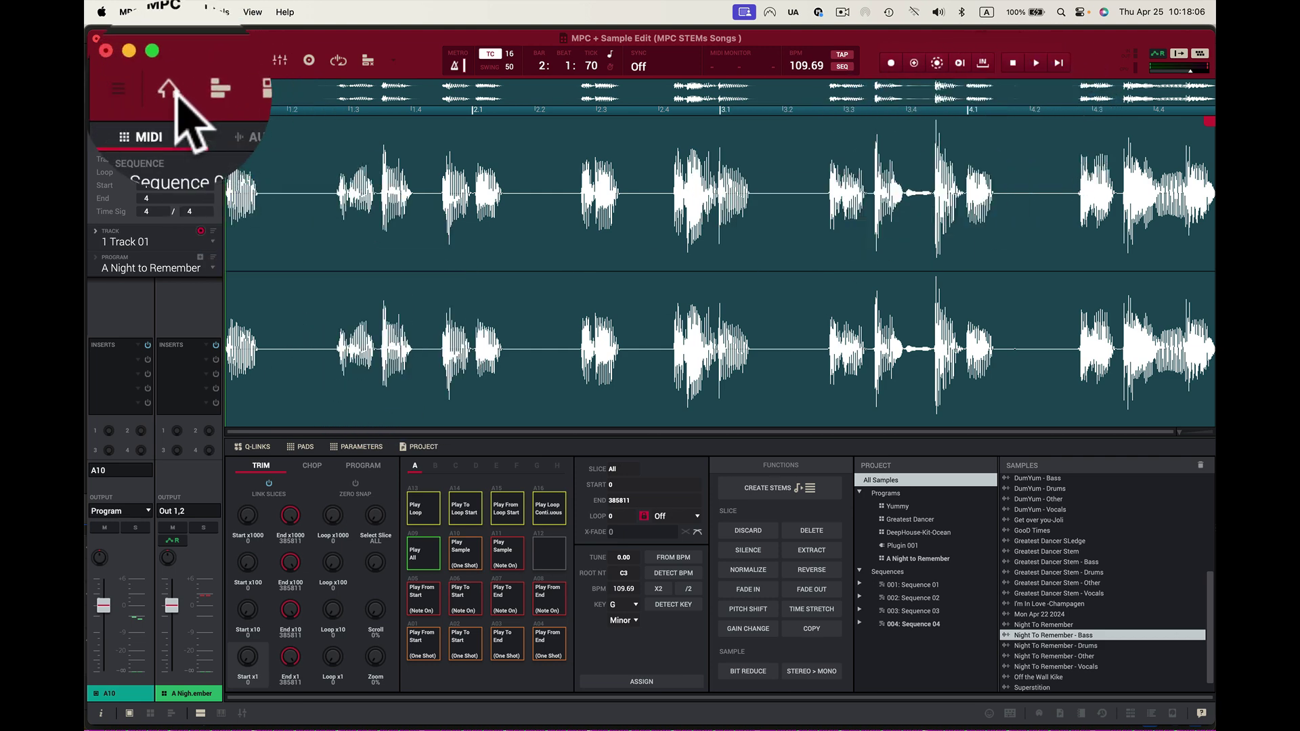
- Return to Main Mode and select the Night To Remember - Other stem on pad A12
left_click(134, 61)
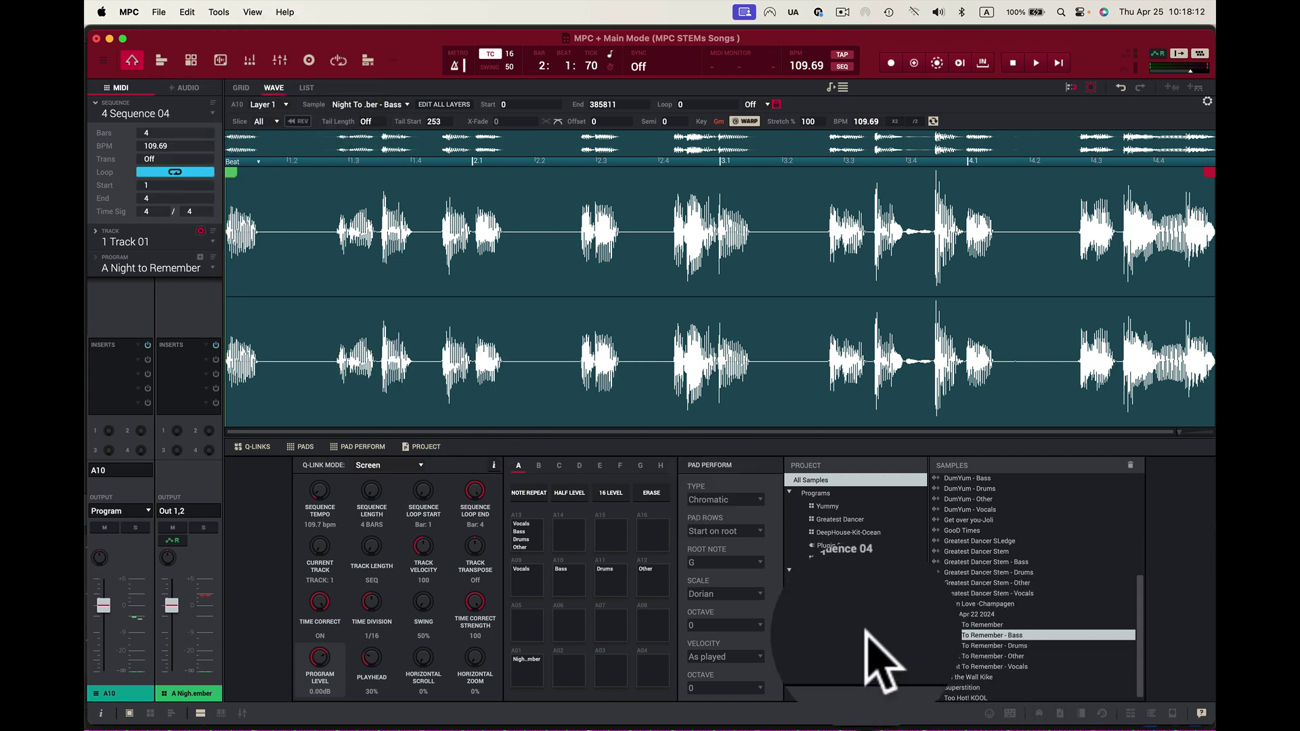
left_click(650, 580)
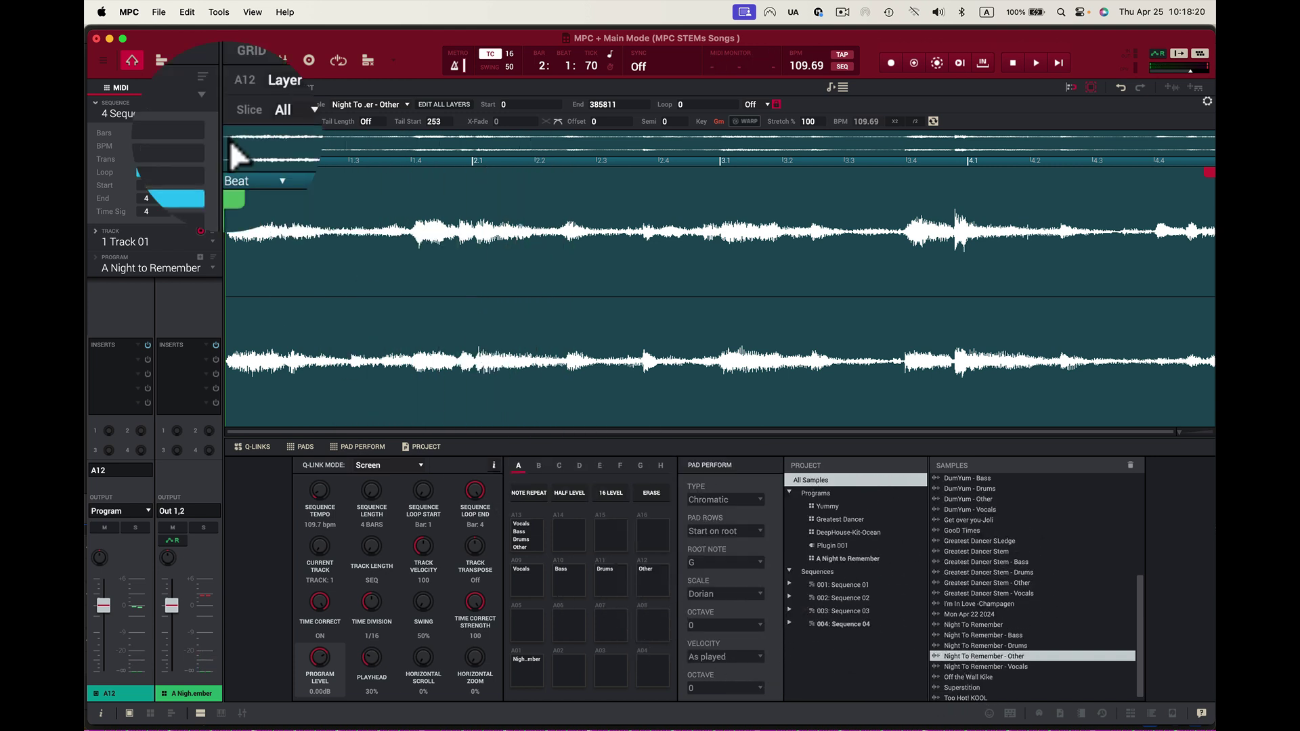
- Normalize the Night To Remember - Other sample, play it back, and return to Main Mode
left_click(220, 60)
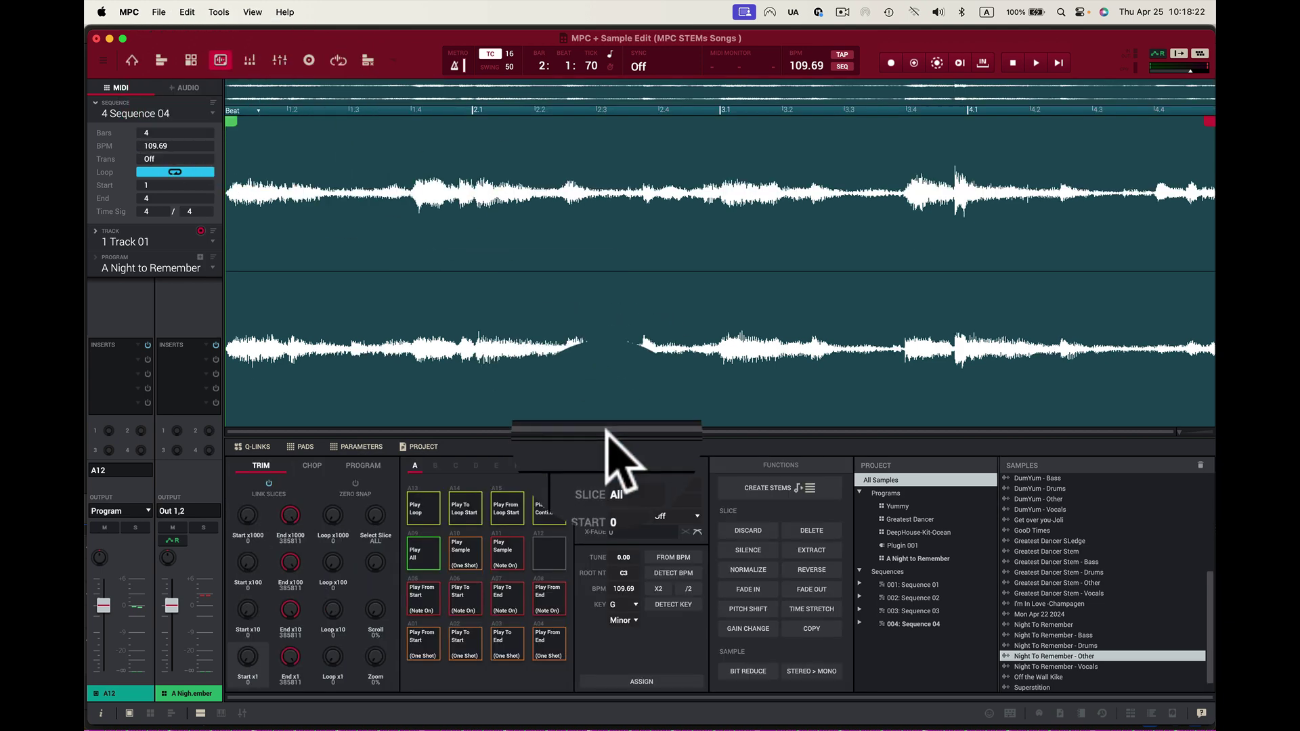
left_click(747, 570)
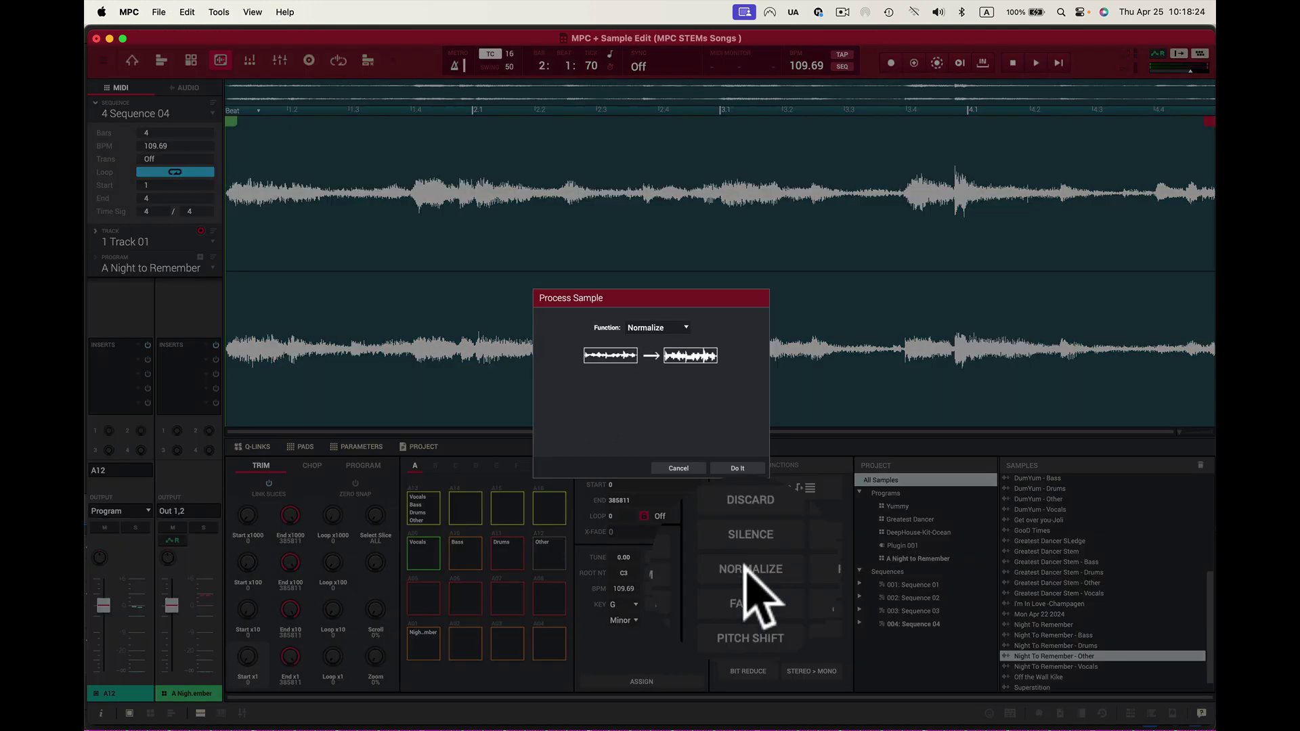
left_click(739, 470)
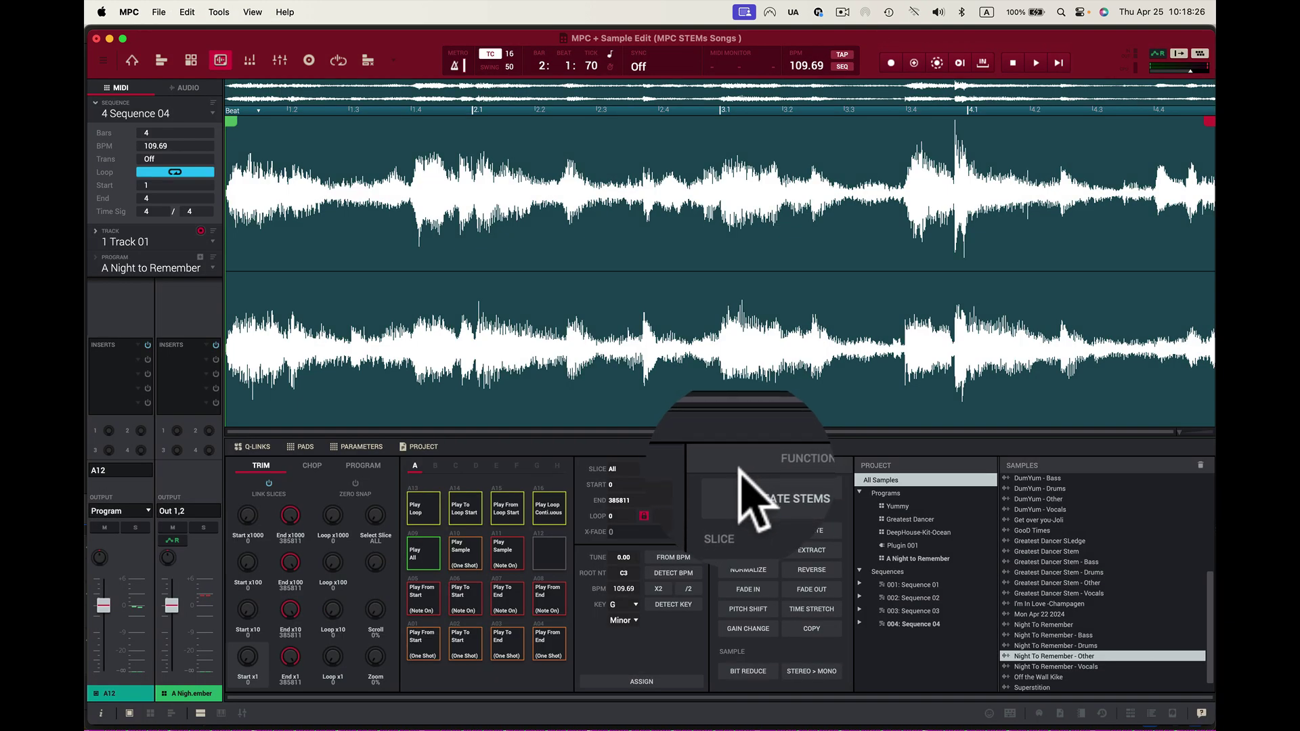
left_click(416, 597)
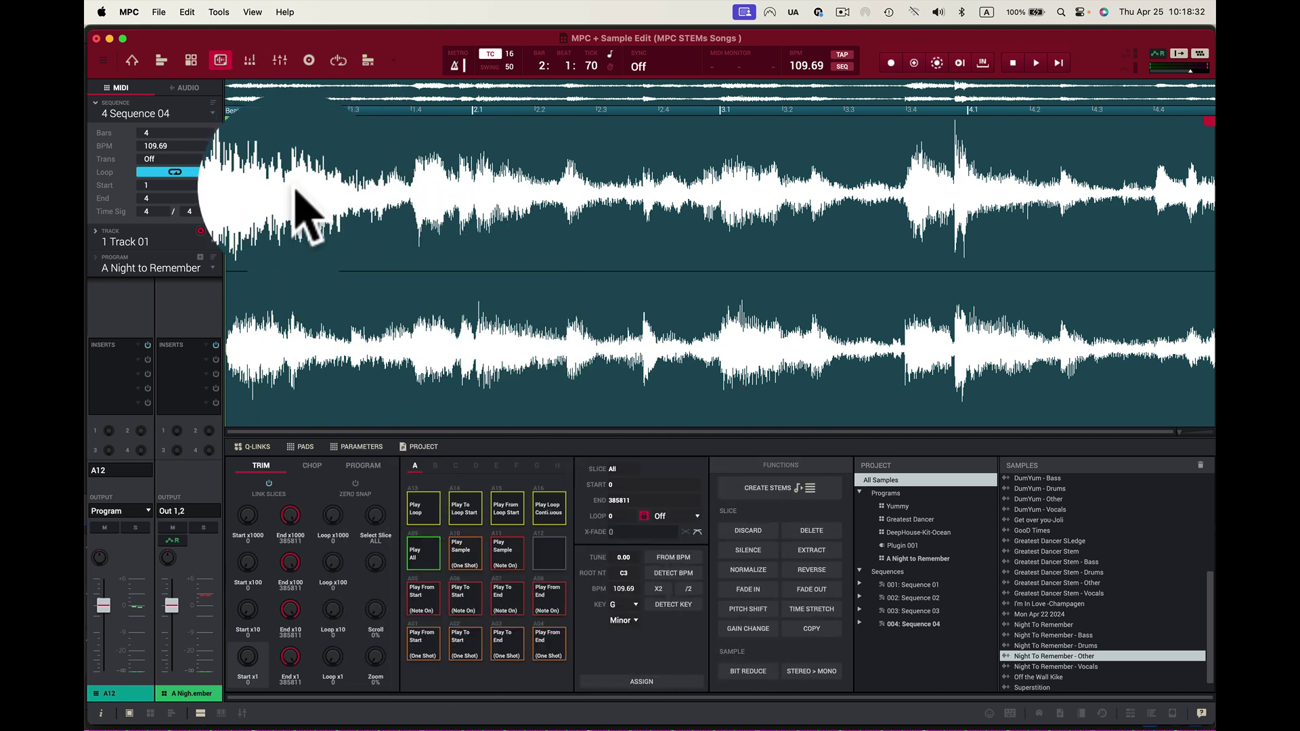
left_click(132, 60)
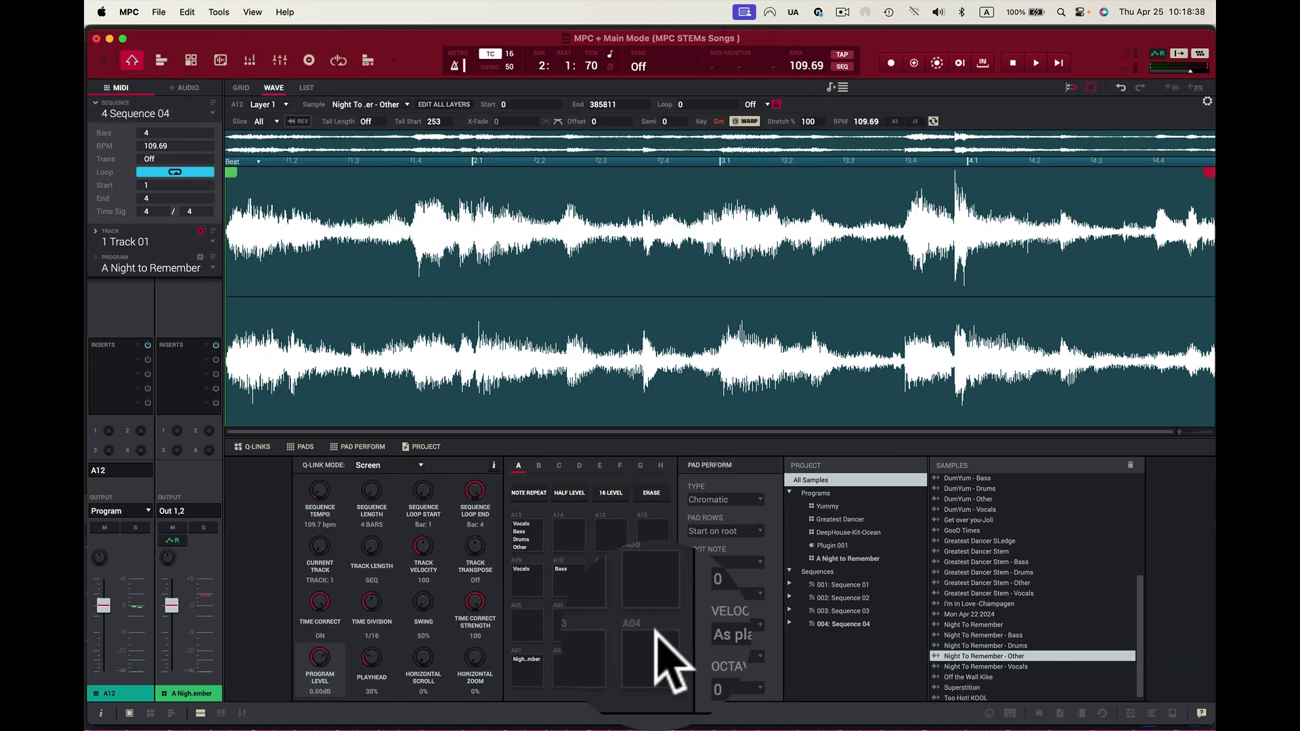
- Play pads A11, A12, A10 and A09 in turn, leaving the Vocals stem on A09 selected
left_click(613, 576)
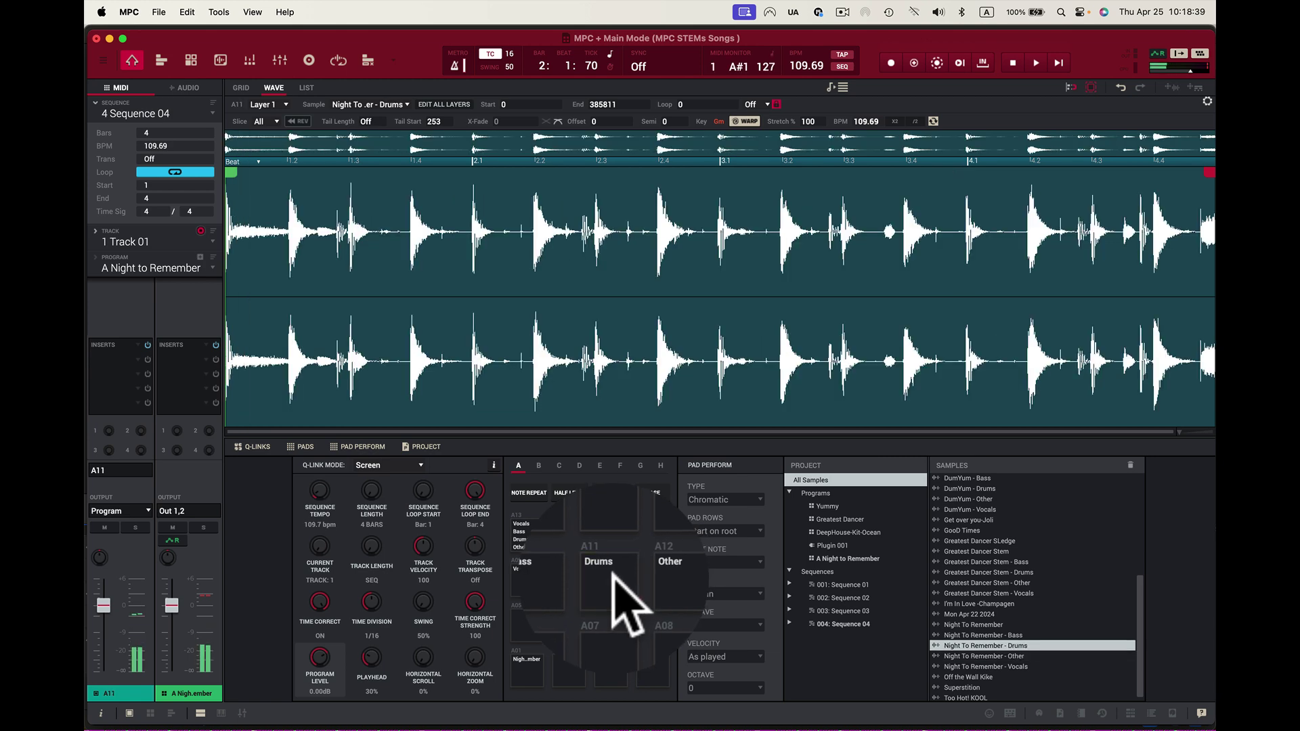
left_click(657, 580)
left_click(564, 576)
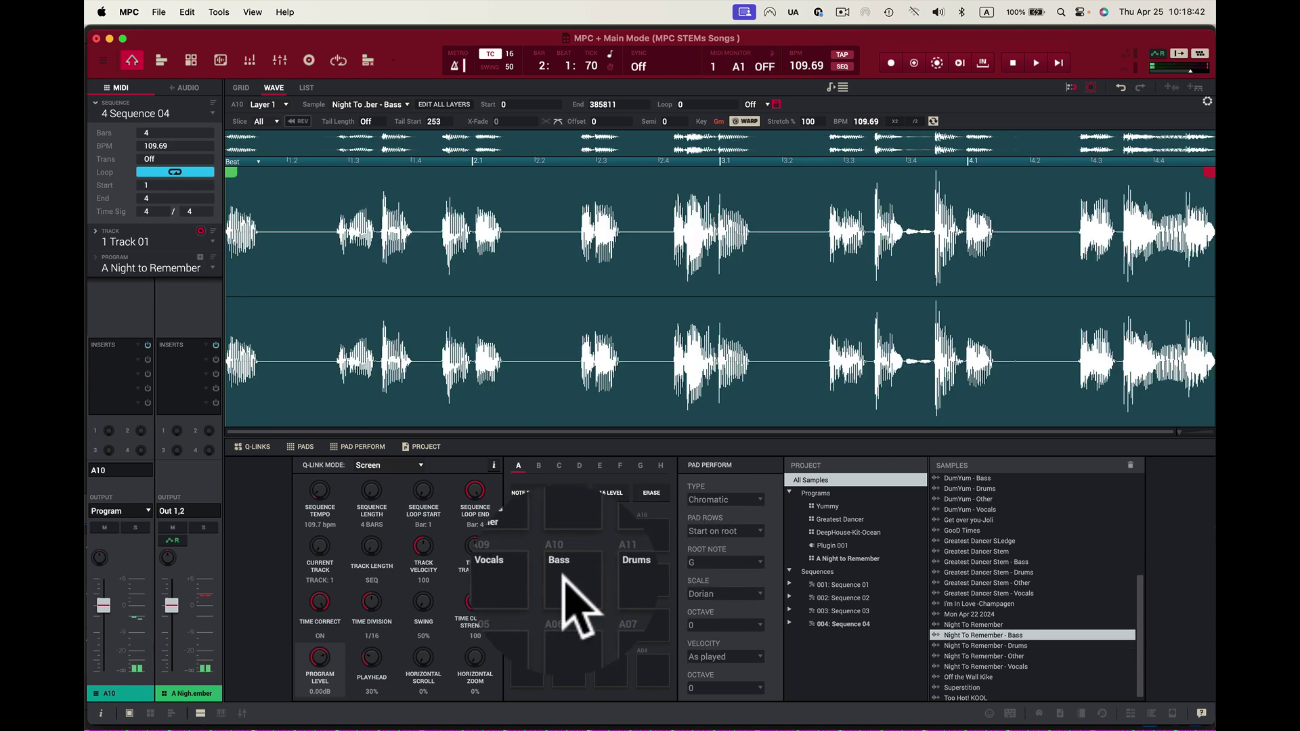
left_click(525, 586)
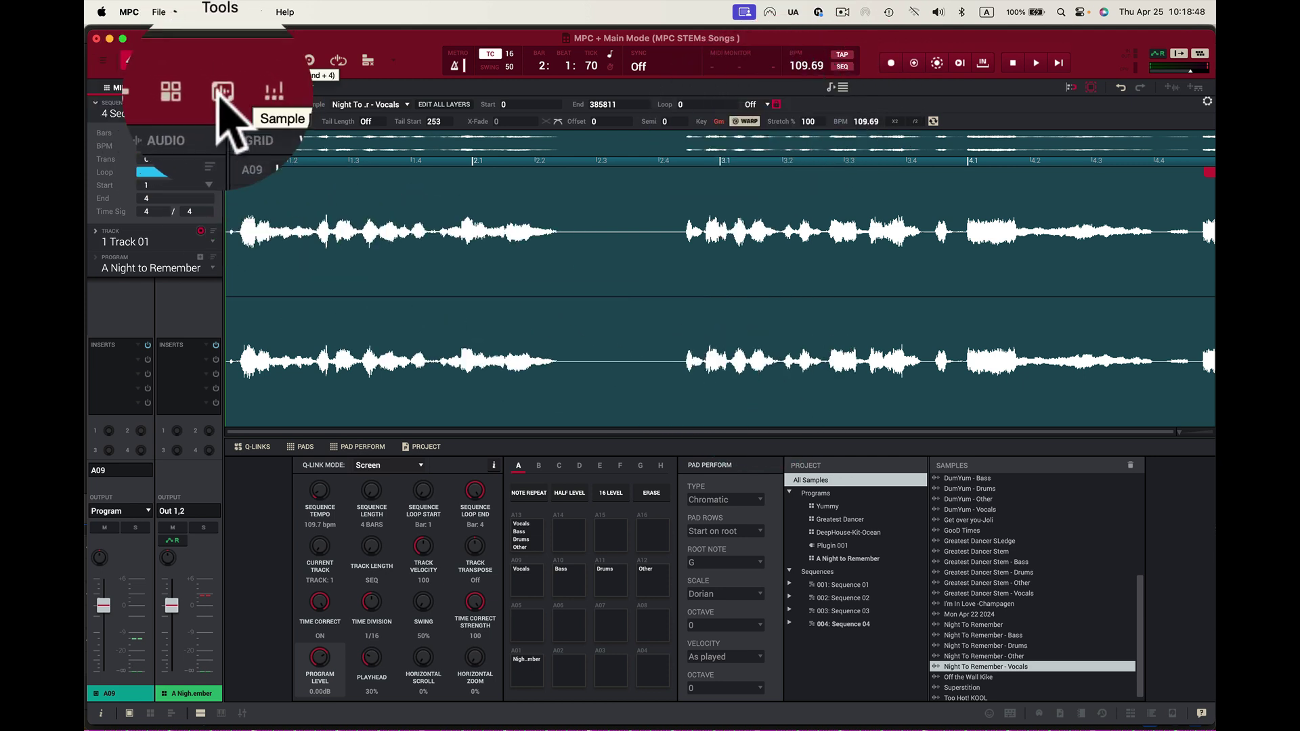
left_click(190, 95)
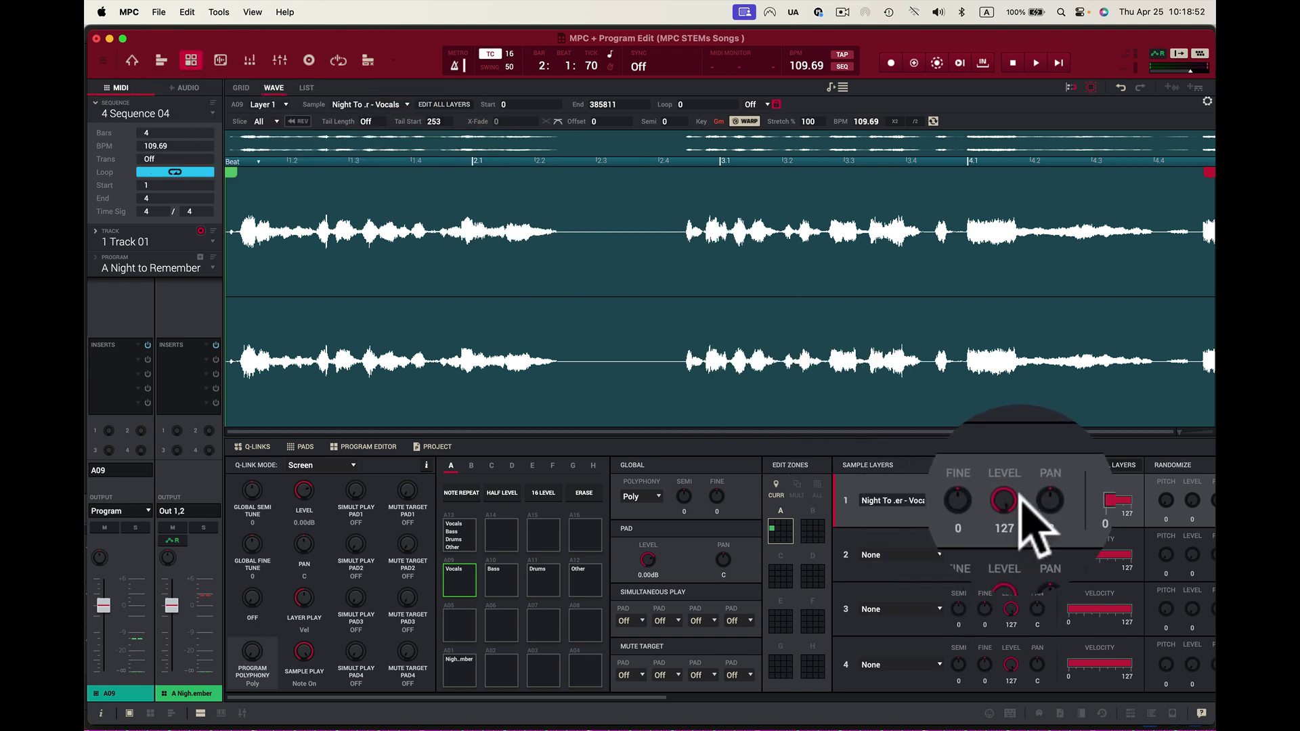
left_click_drag(1022, 522, 1022, 582)
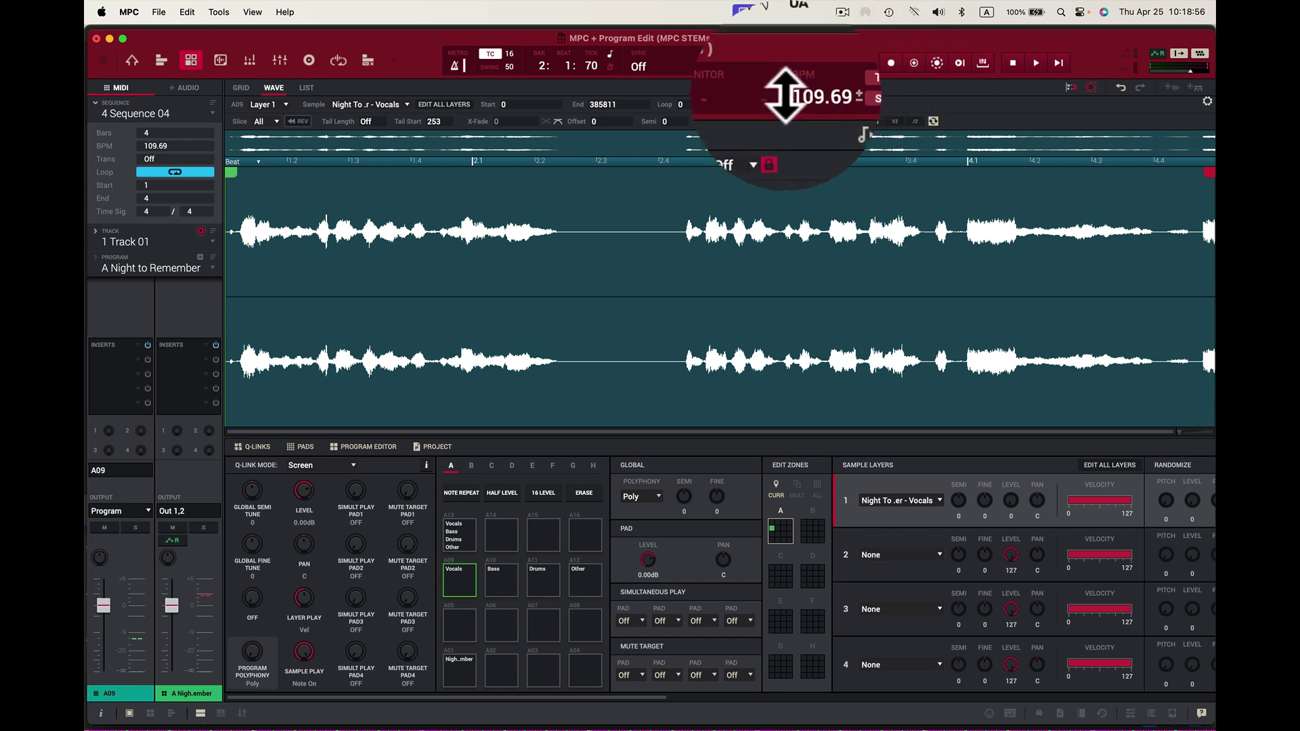
- Play the four-bar sequence from the grid, change the tempo from 120 to 110 BPM, then stop
left_click(244, 87)
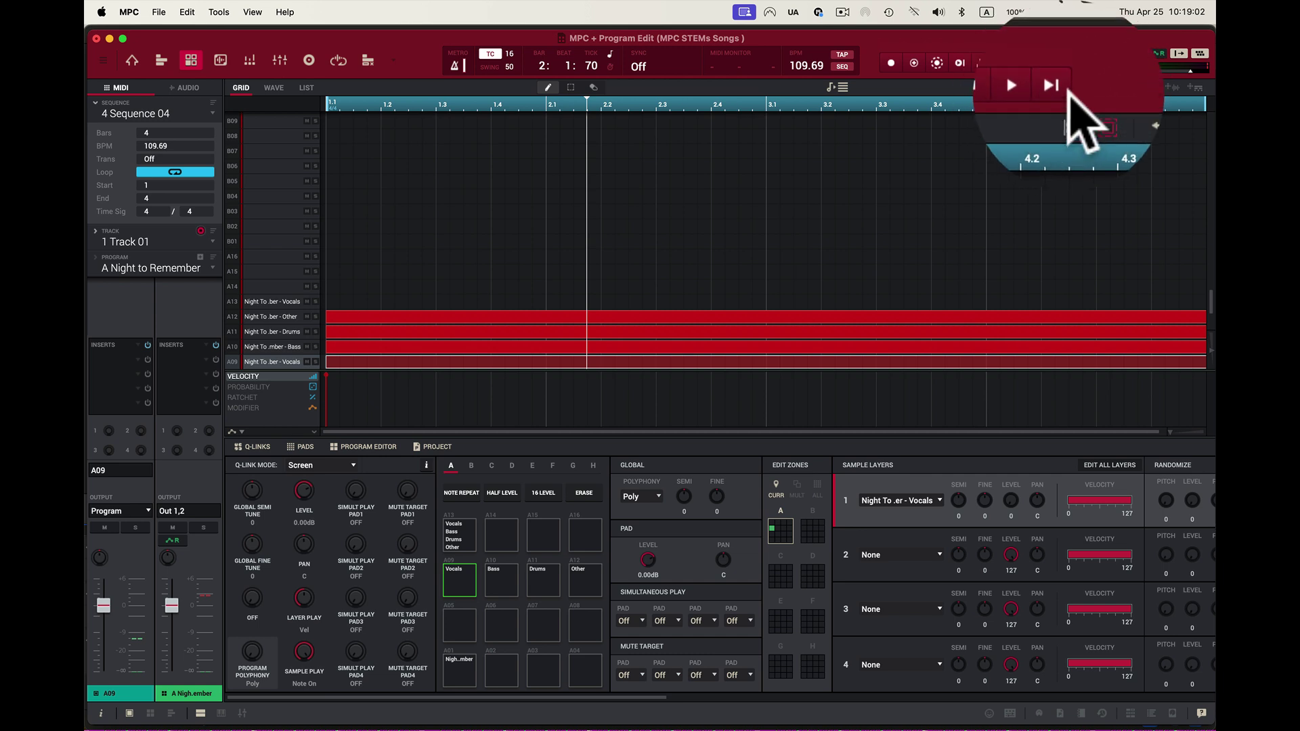
left_click(1058, 62)
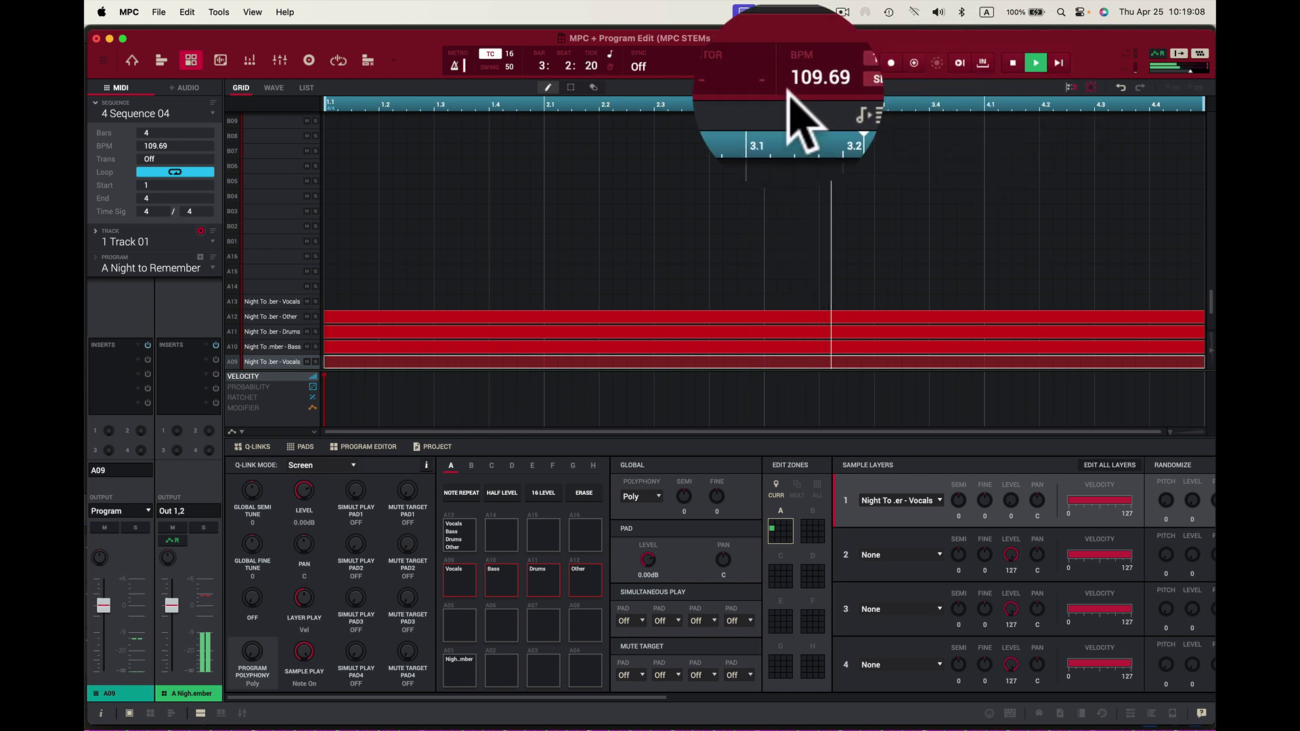
scroll(798, 67, "down", 1)
type("12")
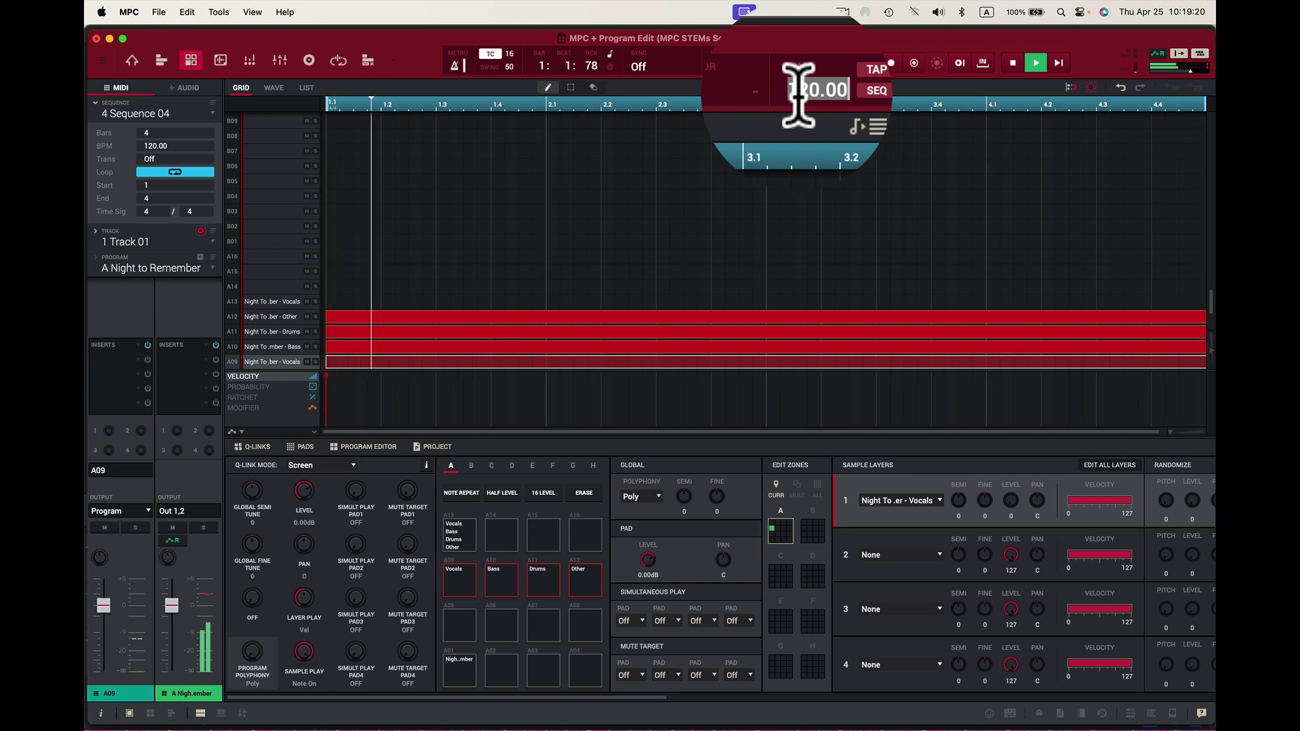
left_click(799, 94)
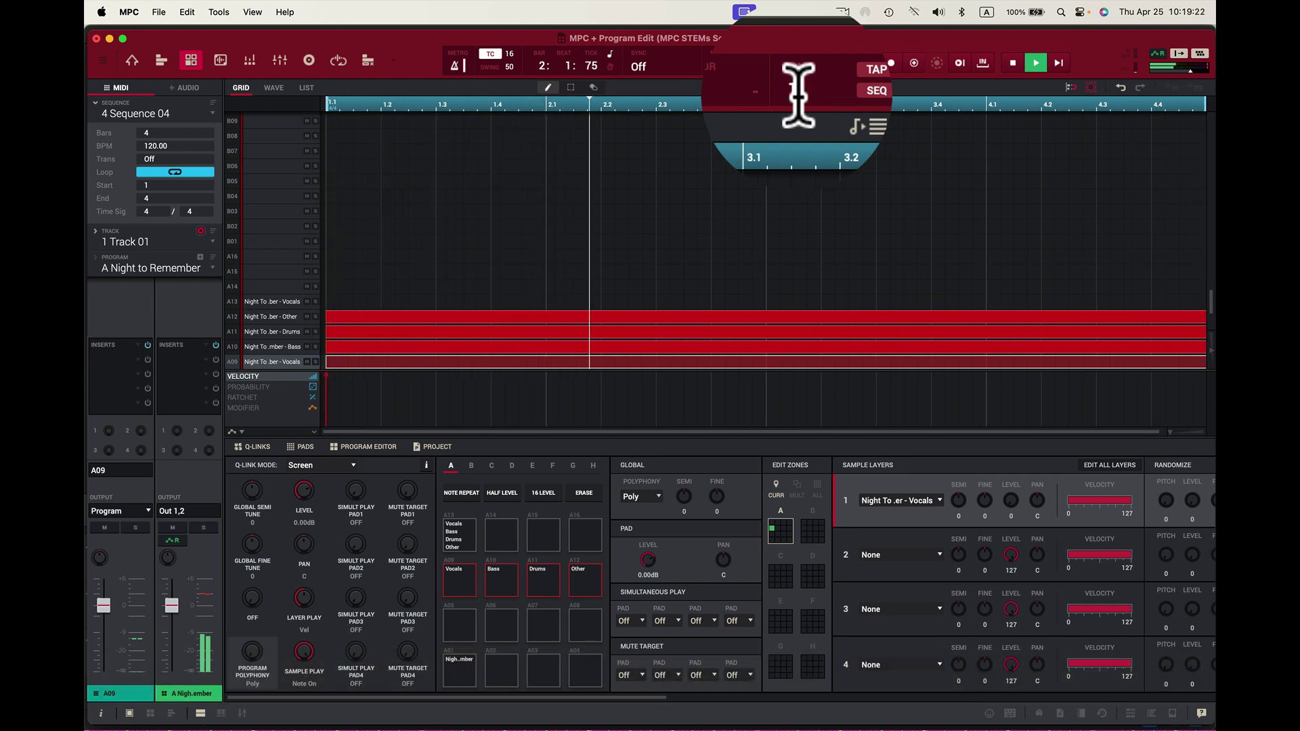
type("0")
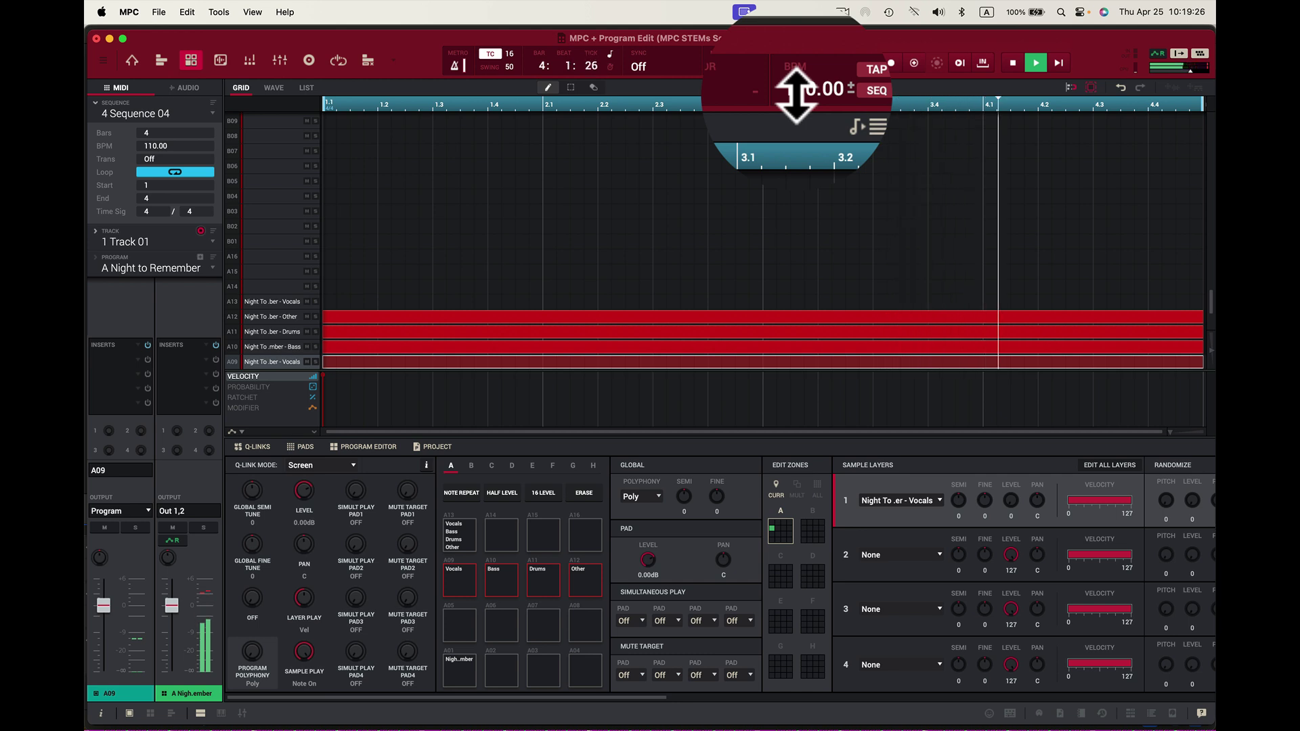
key("space")
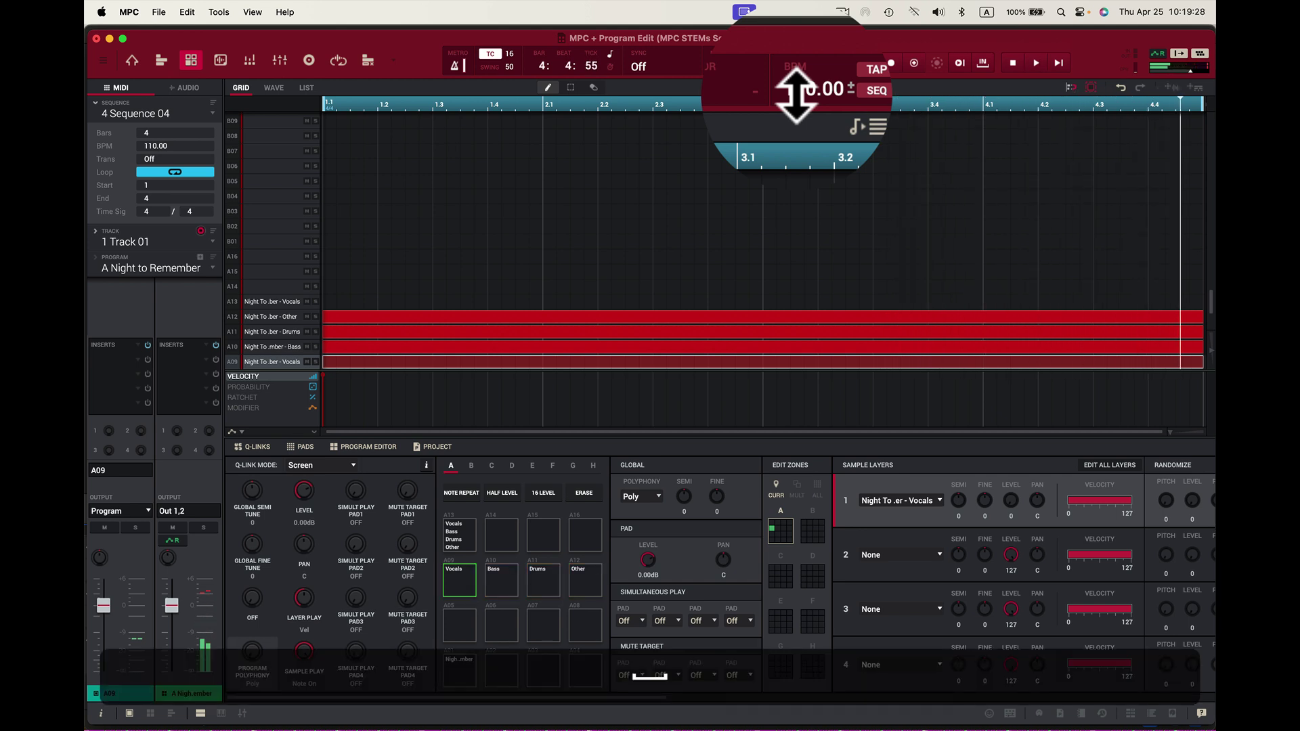